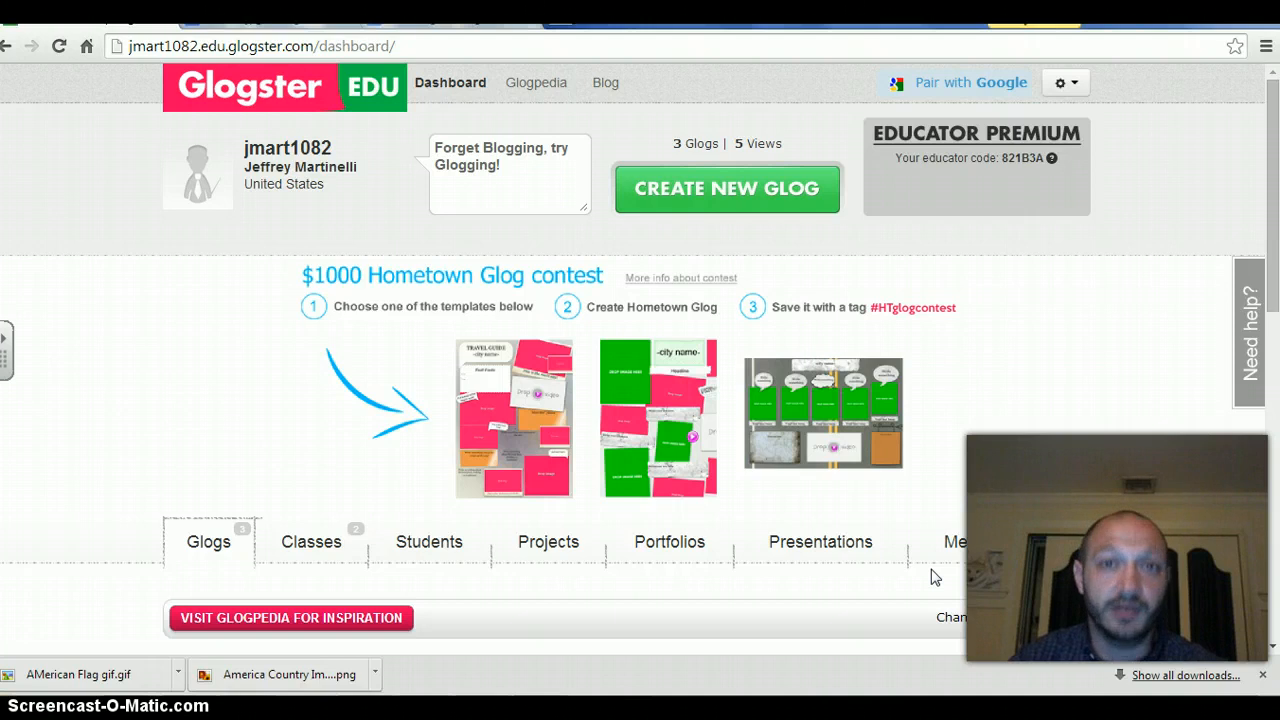
Create a new glog from the blank Vertical template
click(714, 210)
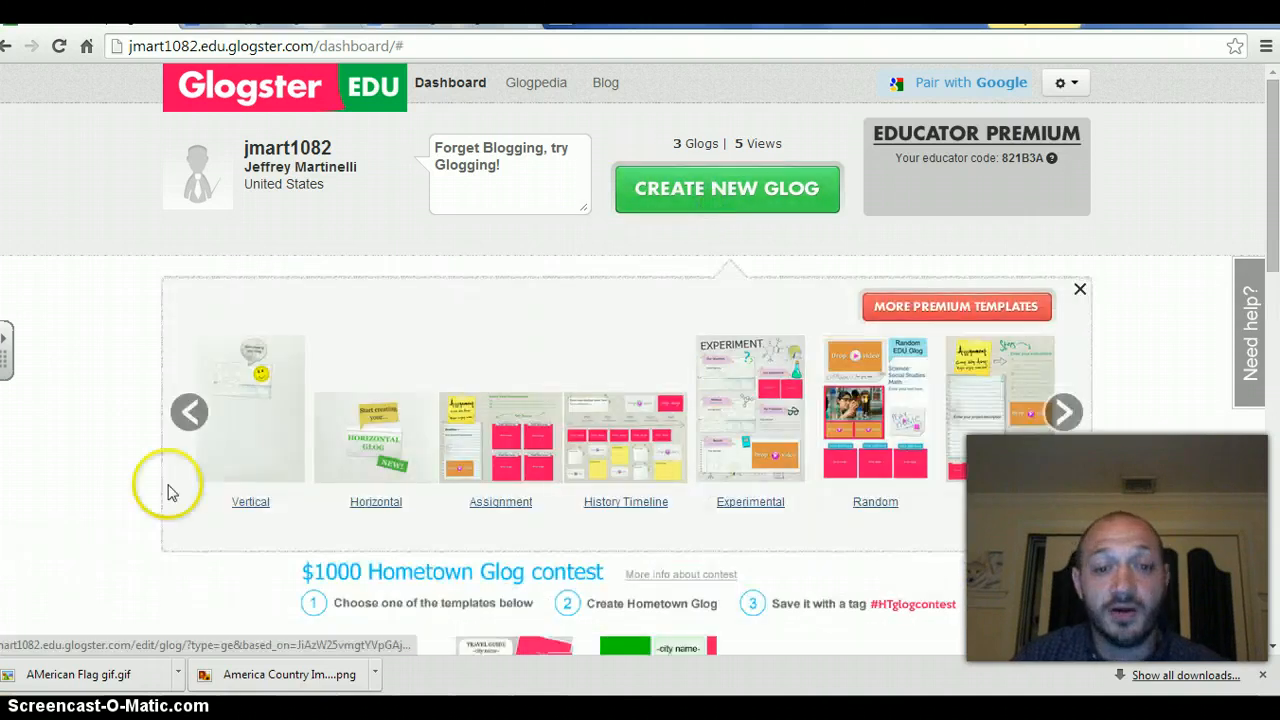
click(273, 439)
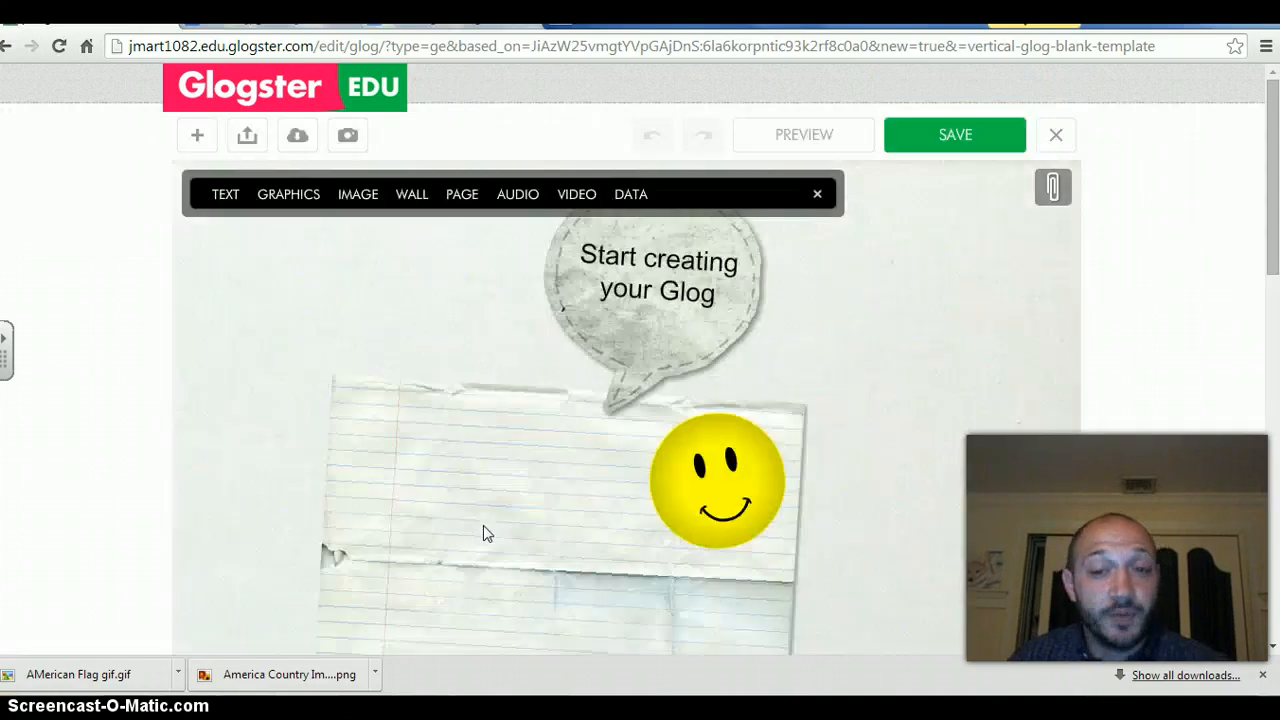
click(489, 358)
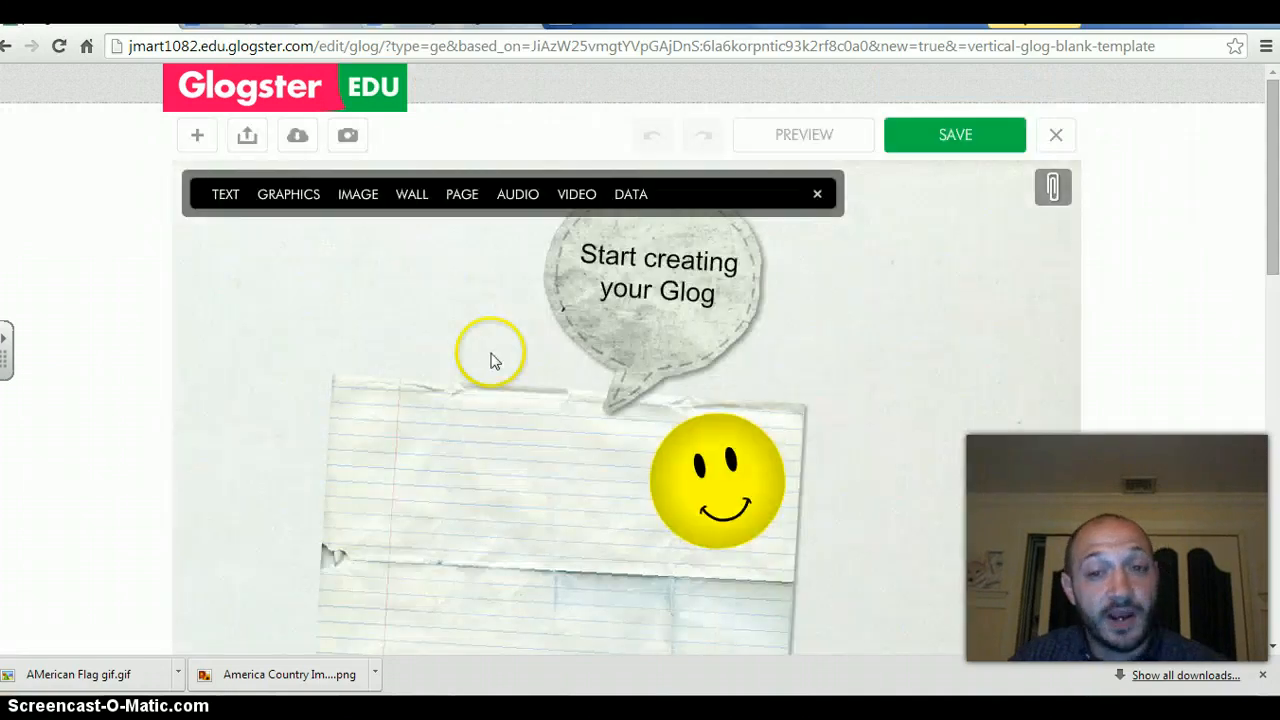
Delete the lined notebook paper image and the yellow smiley face graphic from the glog
click(609, 262)
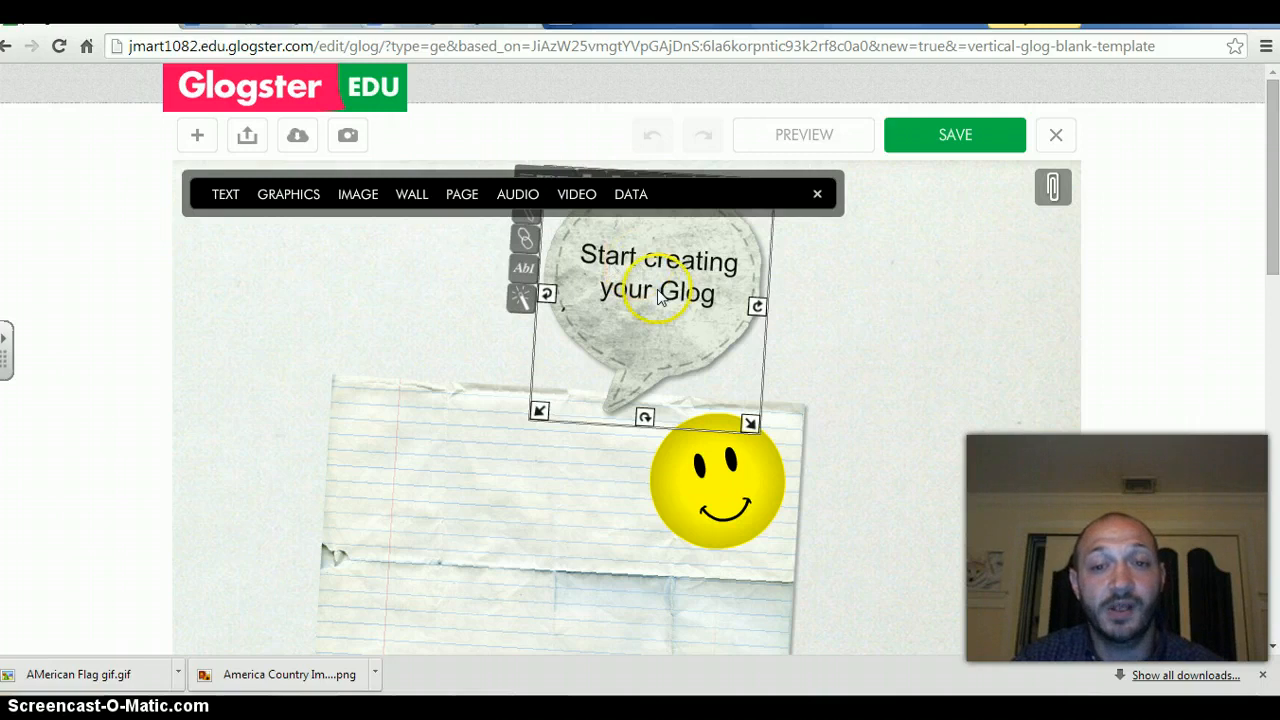
click(500, 452)
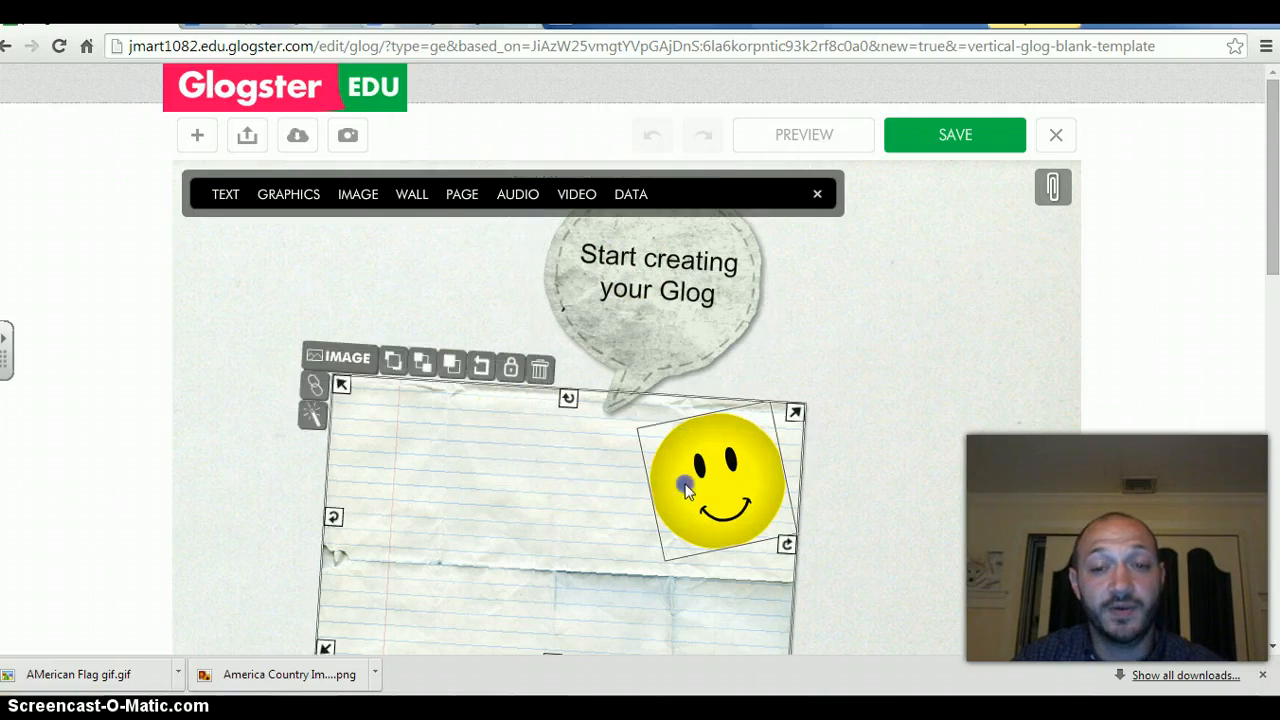
click(627, 270)
click(617, 485)
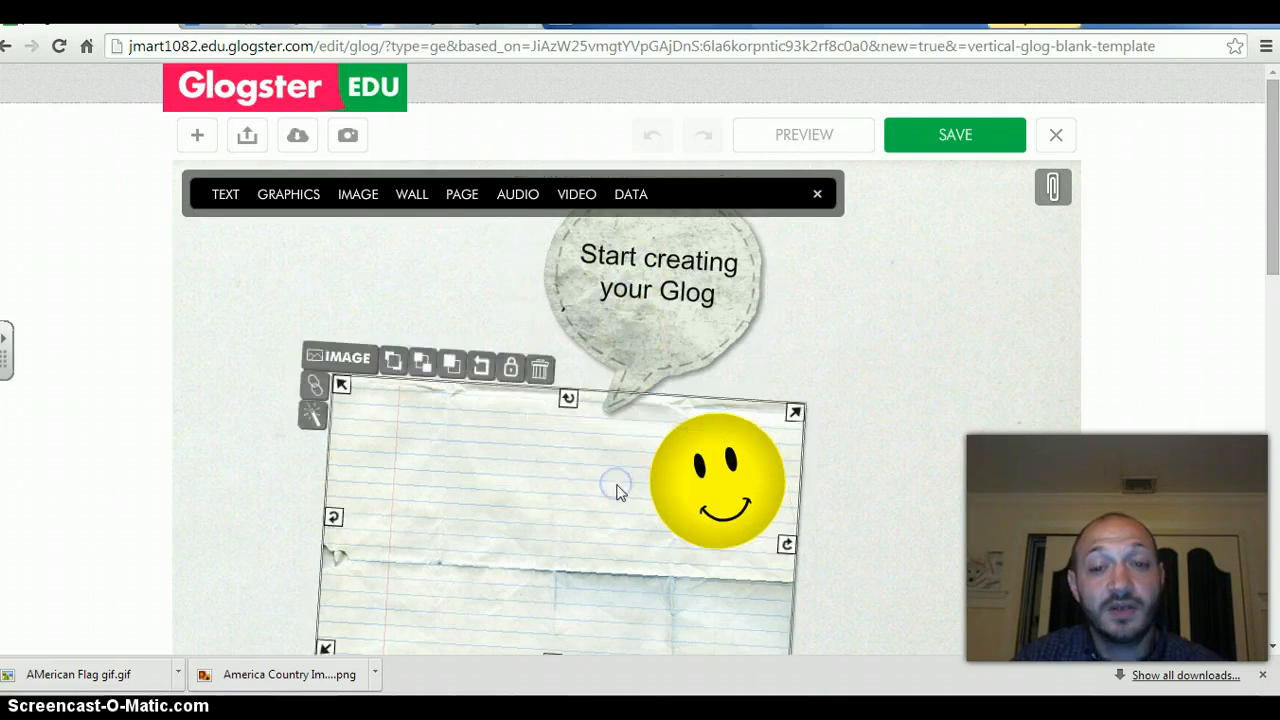
key(Delete)
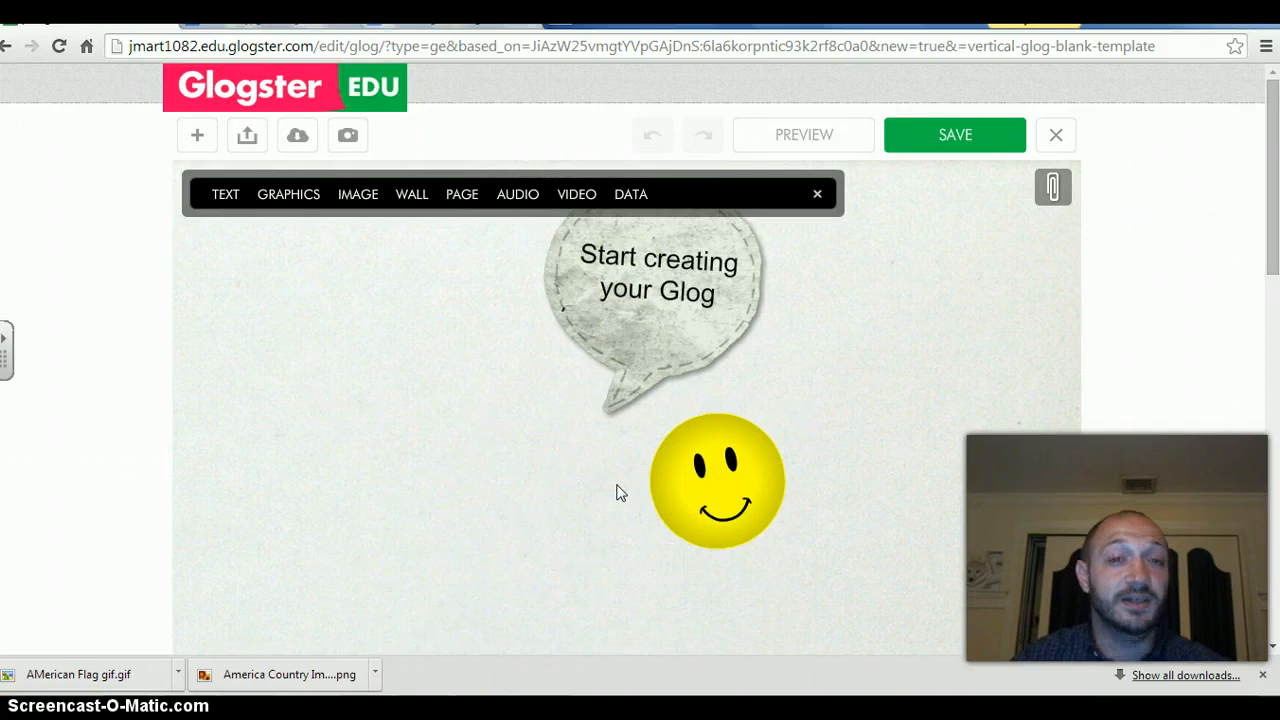
click(715, 499)
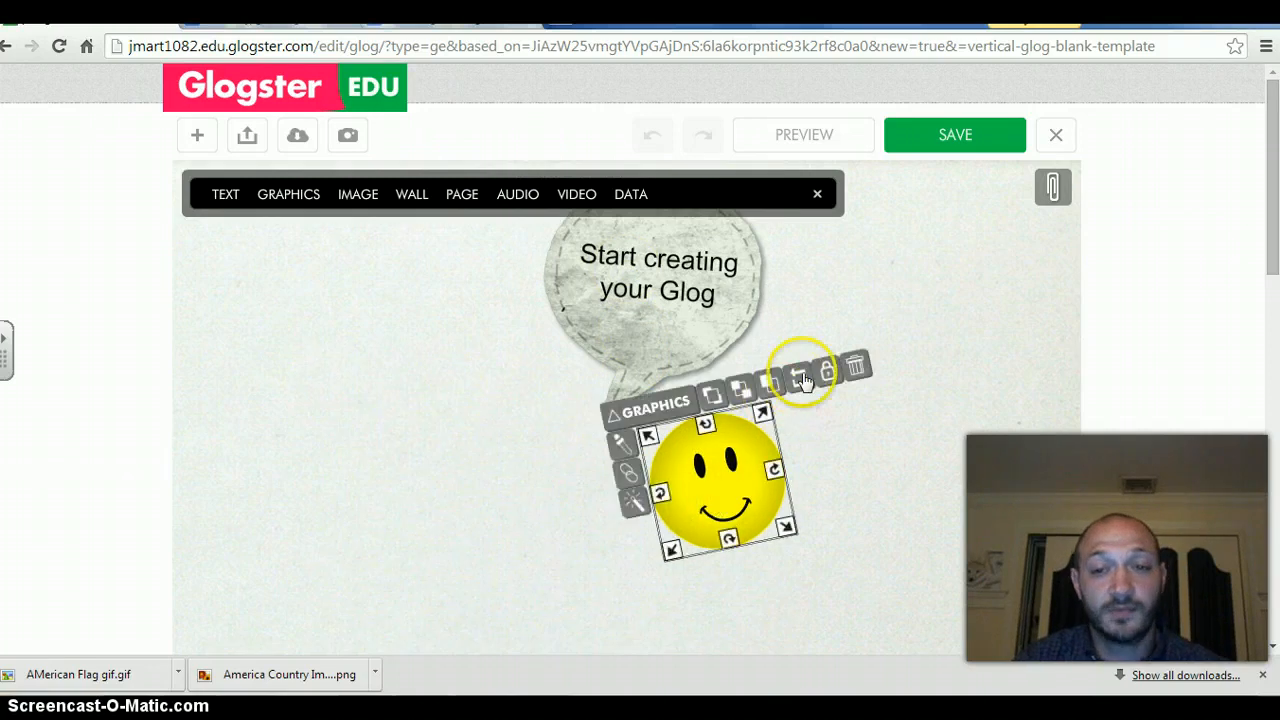
click(856, 372)
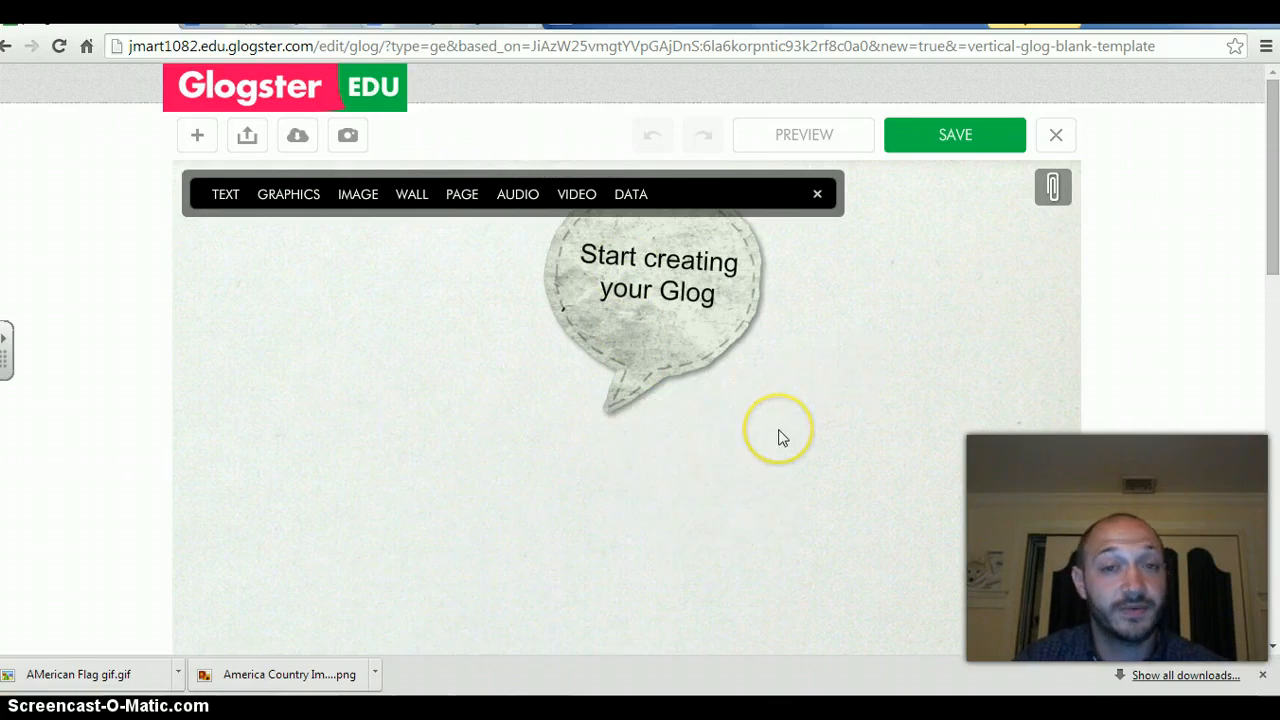
Delete the "Start creating your Glog" speech bubble so the canvas is empty
click(669, 343)
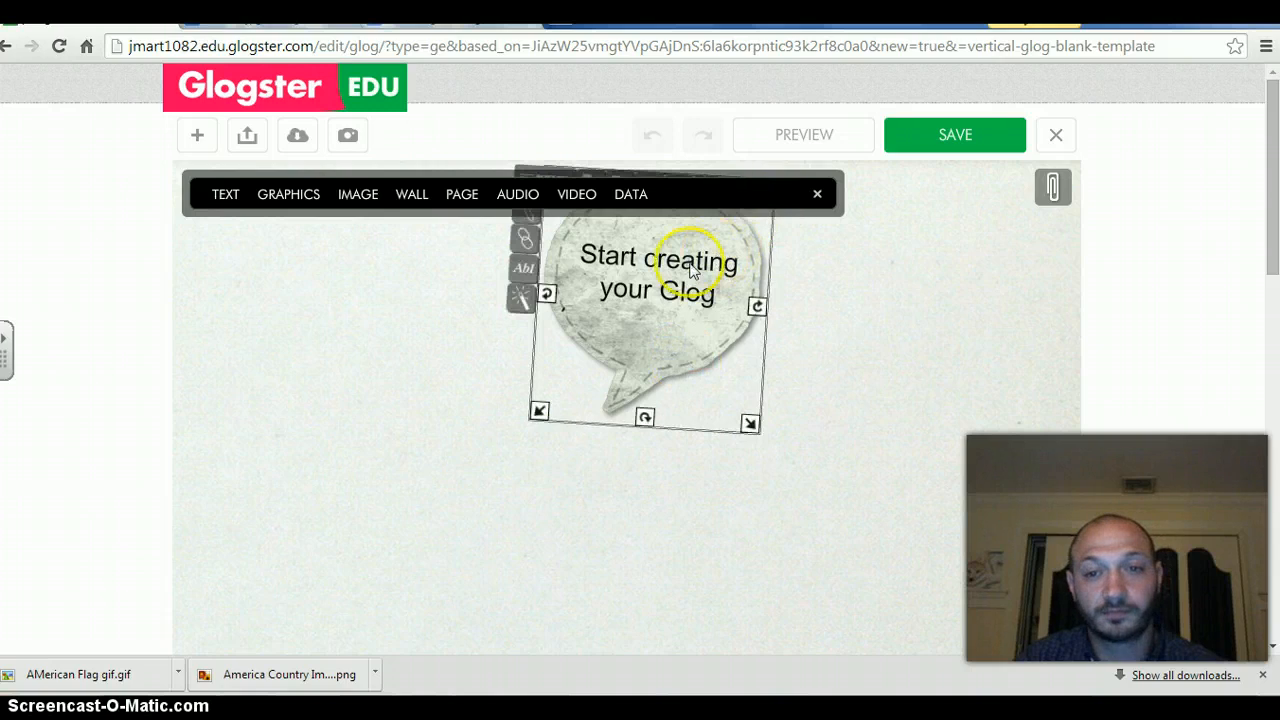
drag(690, 270, 674, 417)
click(700, 336)
click(722, 313)
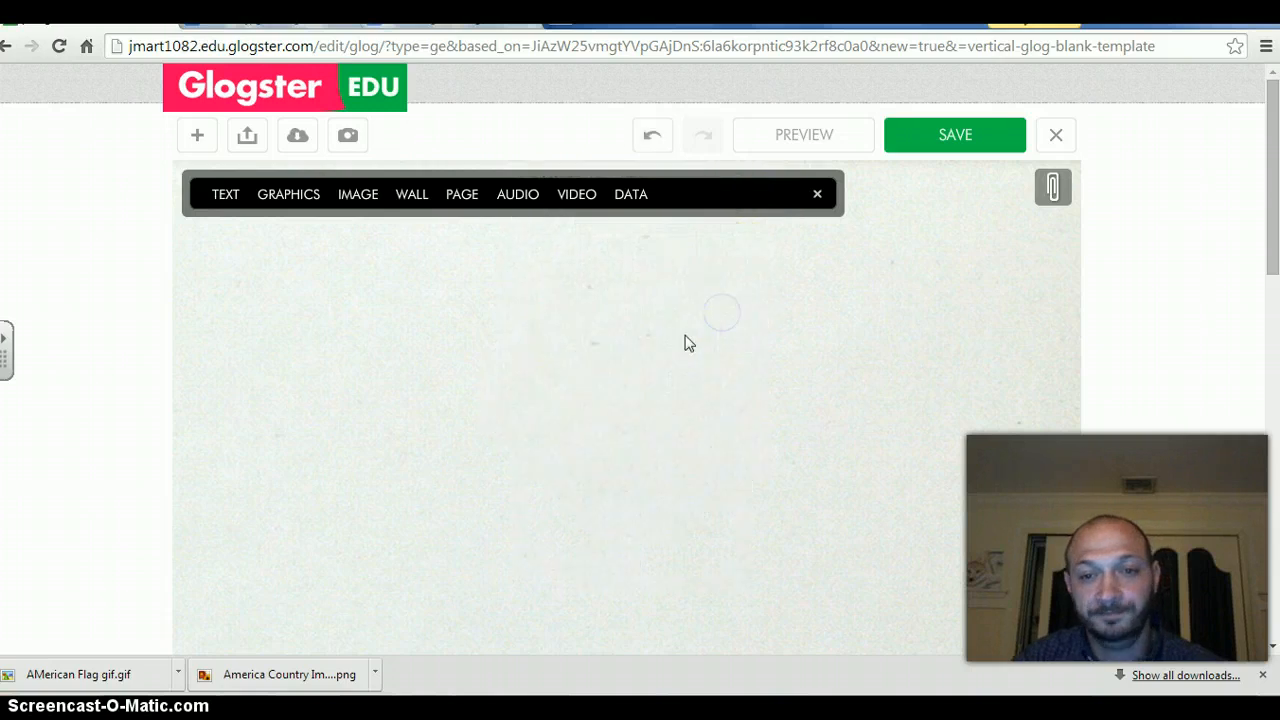
scroll(1004, 466, down, 5)
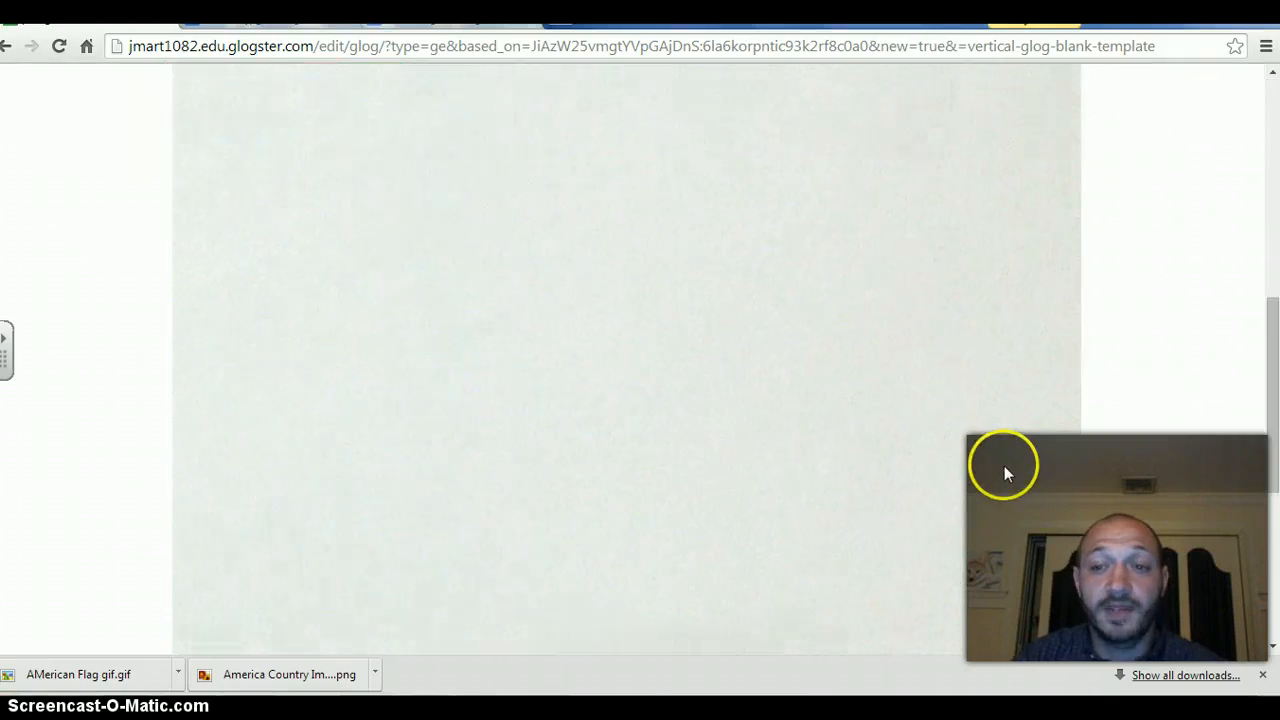
scroll(995, 474, up, 5)
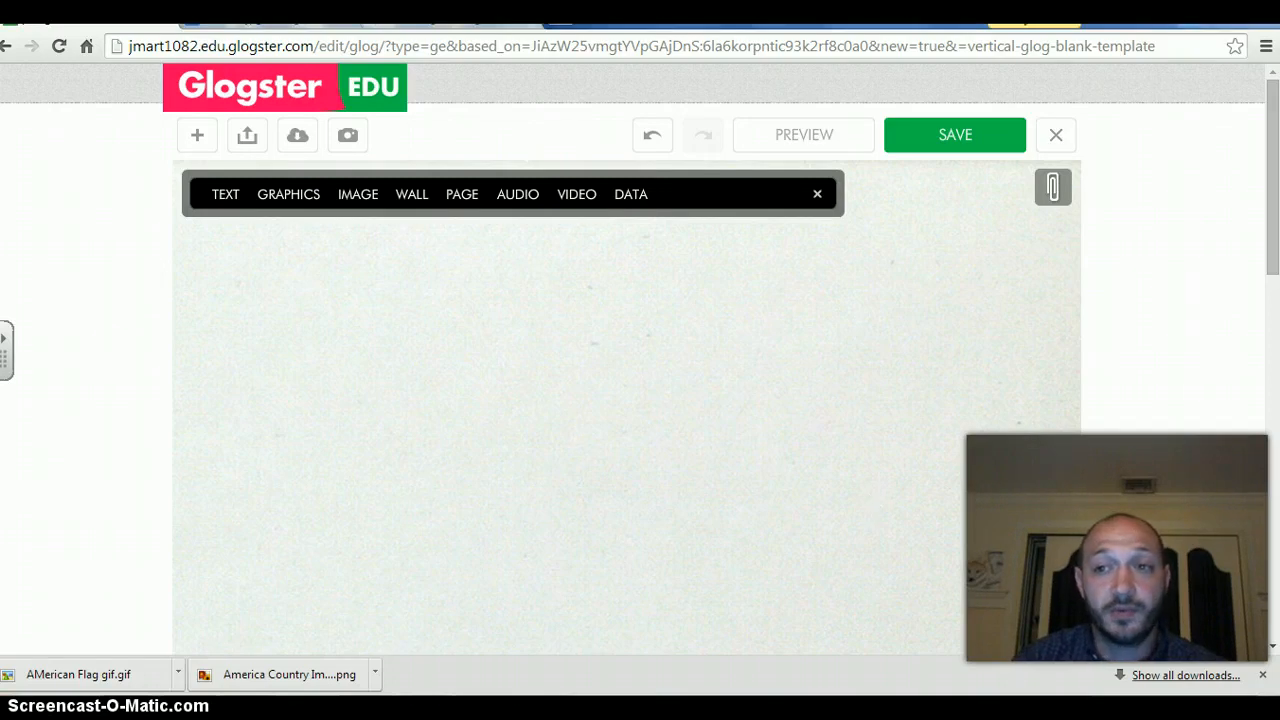
Switch to the desktop and examine the images stored in the "US HIstory. glogster art" folder
click(1187, 22)
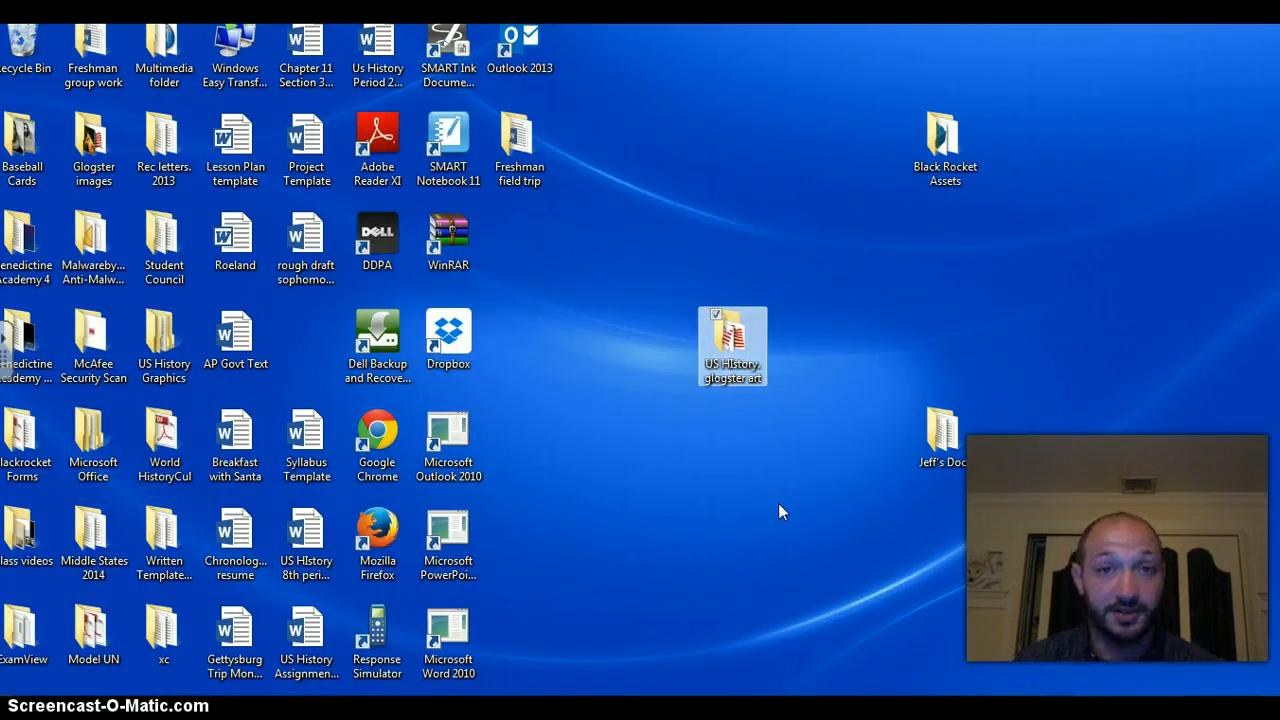
double_click(740, 355)
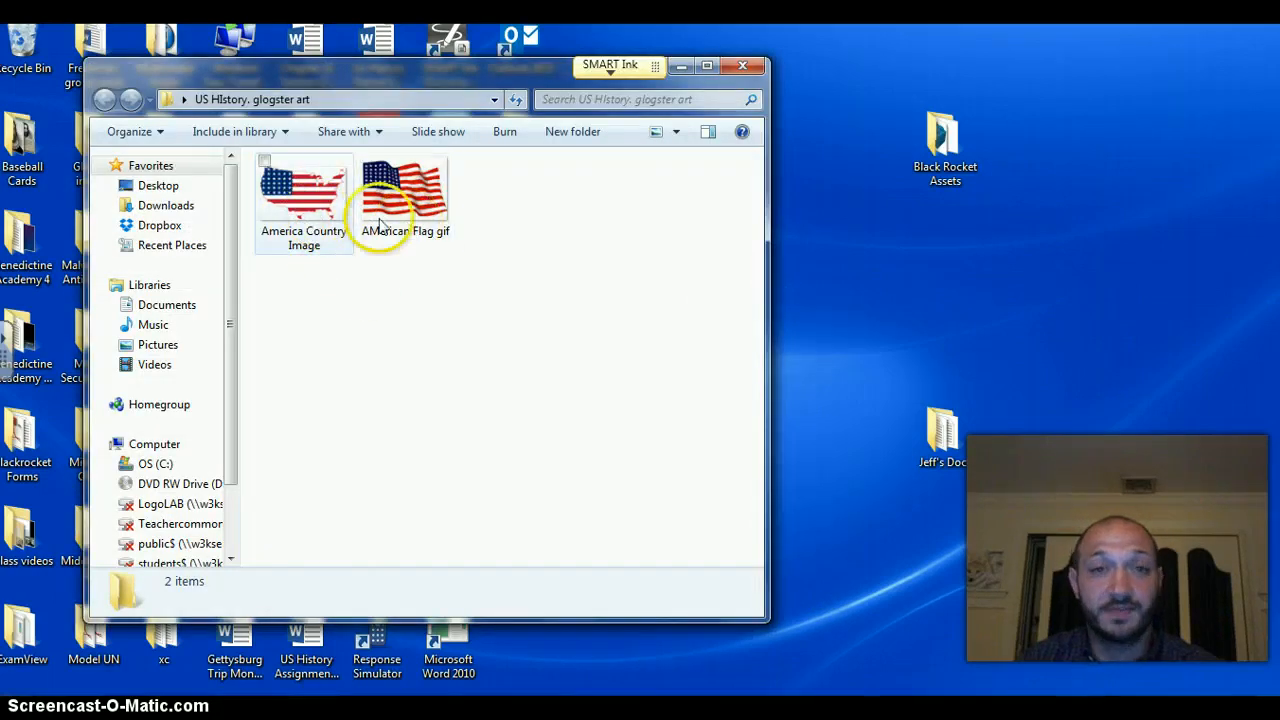
click(680, 64)
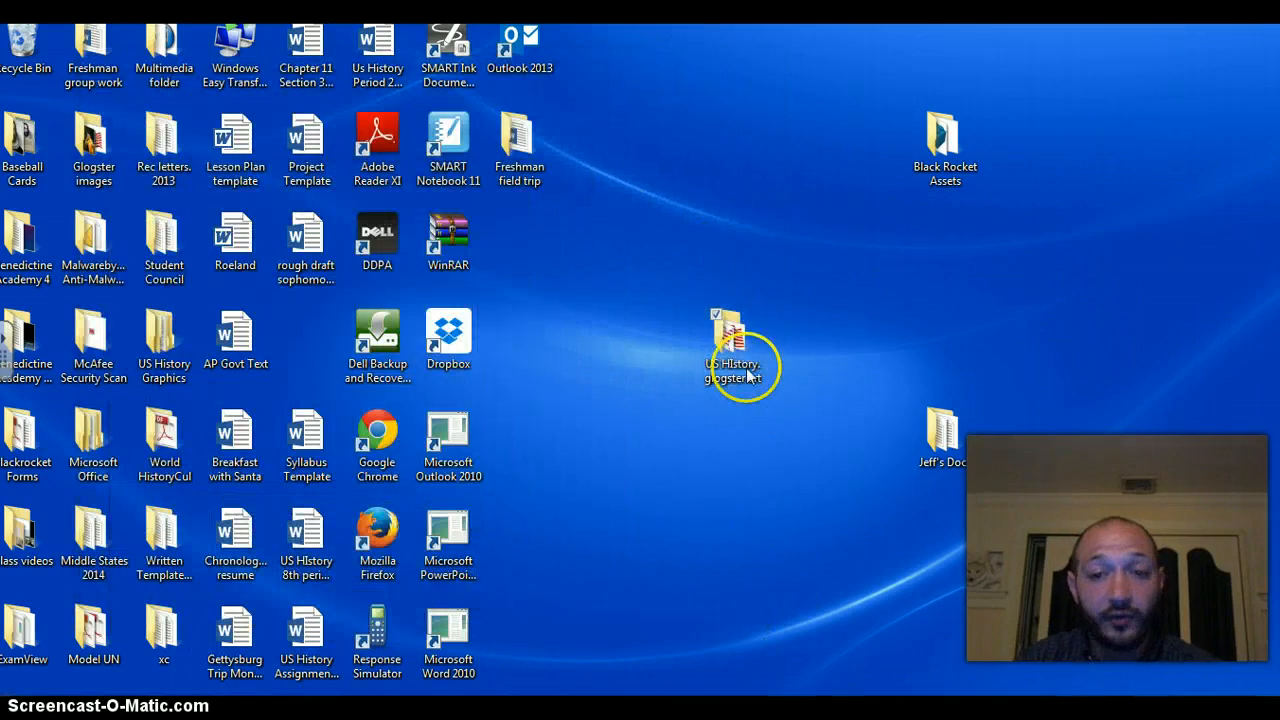
click(722, 340)
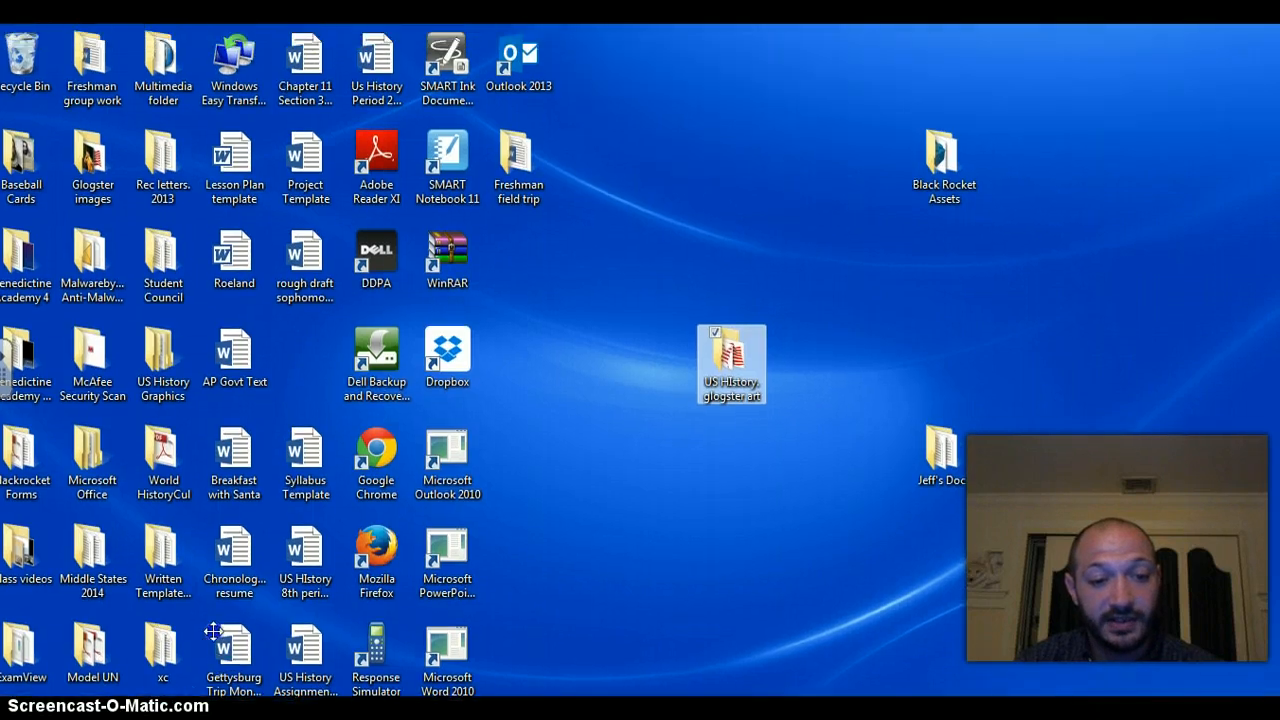
Switch back to the browser and open the God Bless America flag picture full size from the "america jpg" image results
key(alt+Tab)
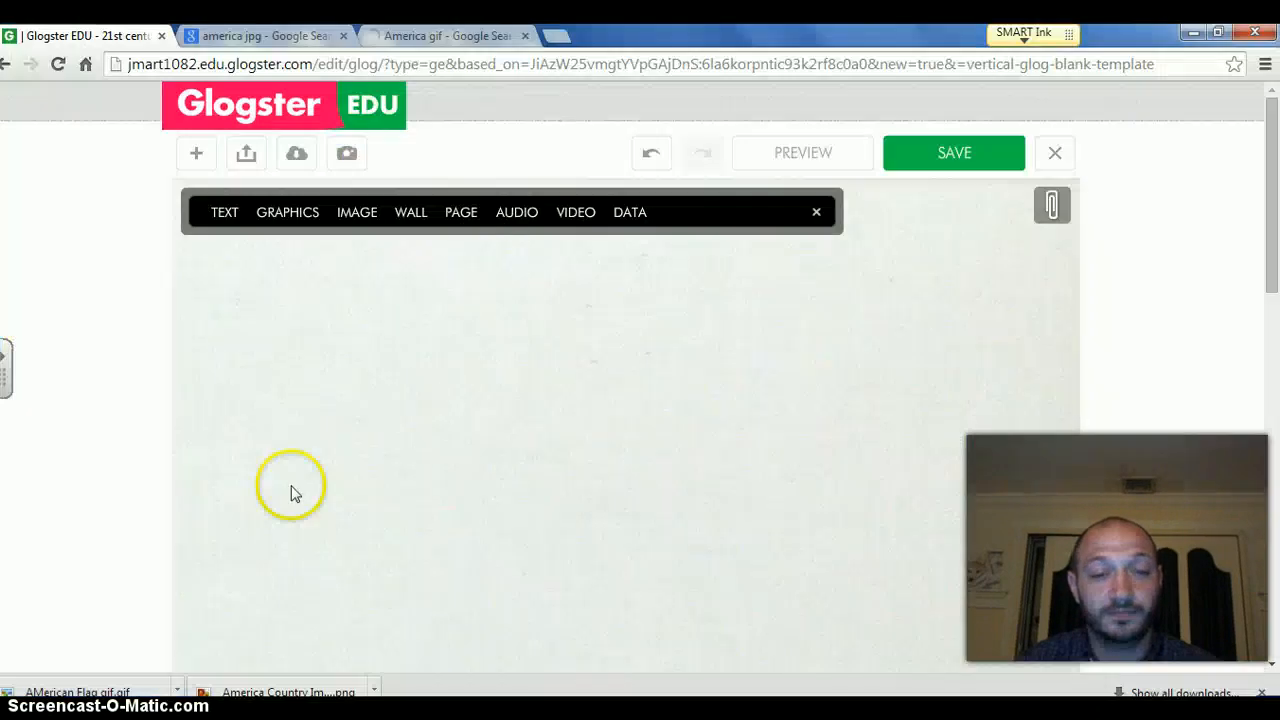
click(230, 33)
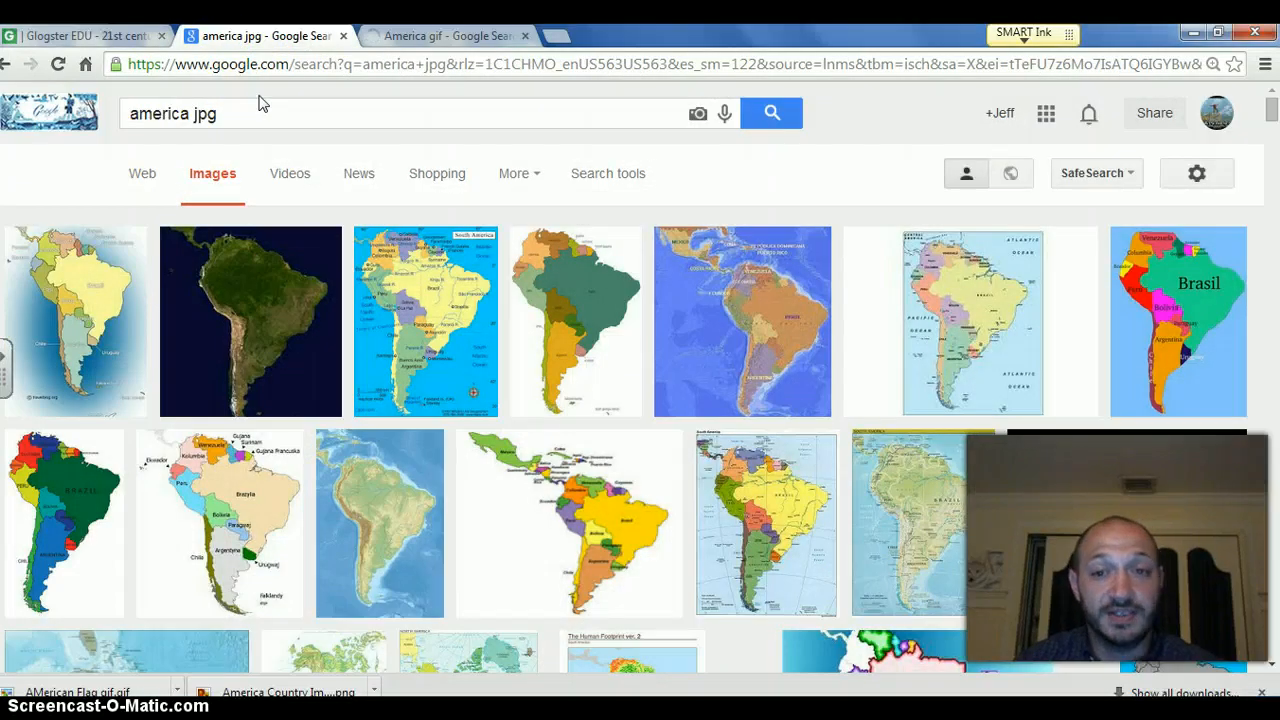
click(436, 119)
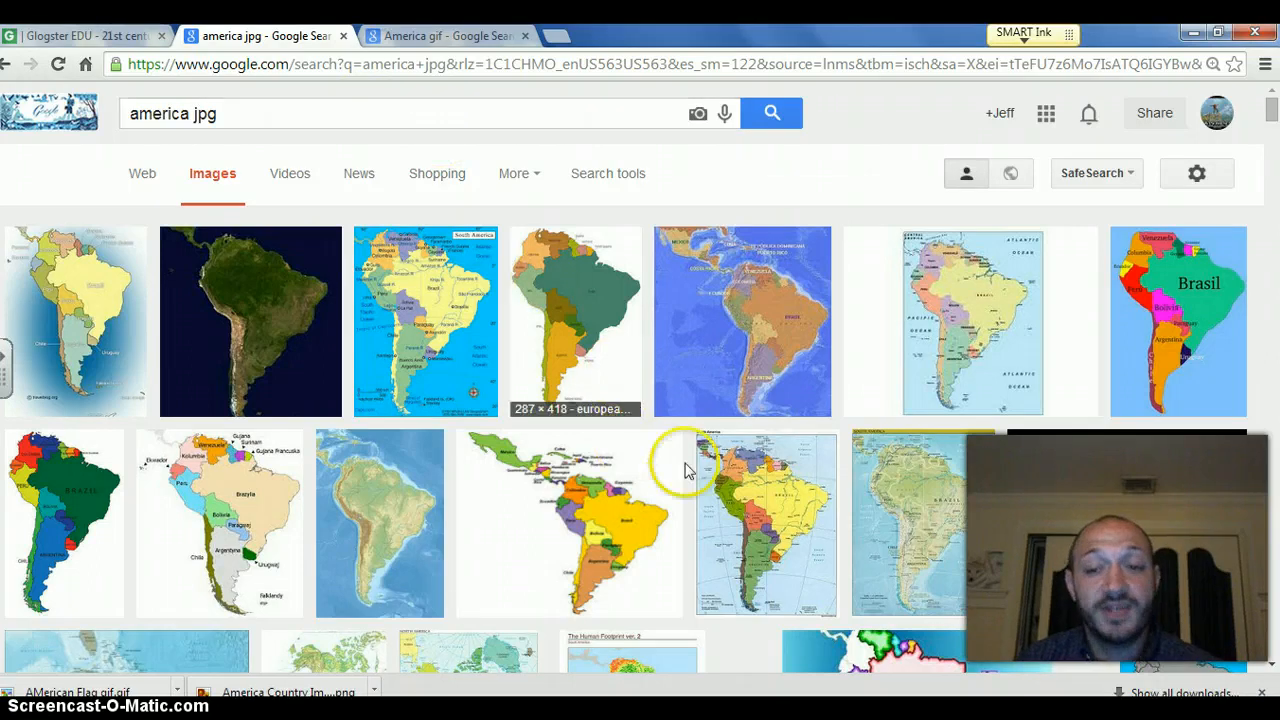
scroll(871, 300, down, 7)
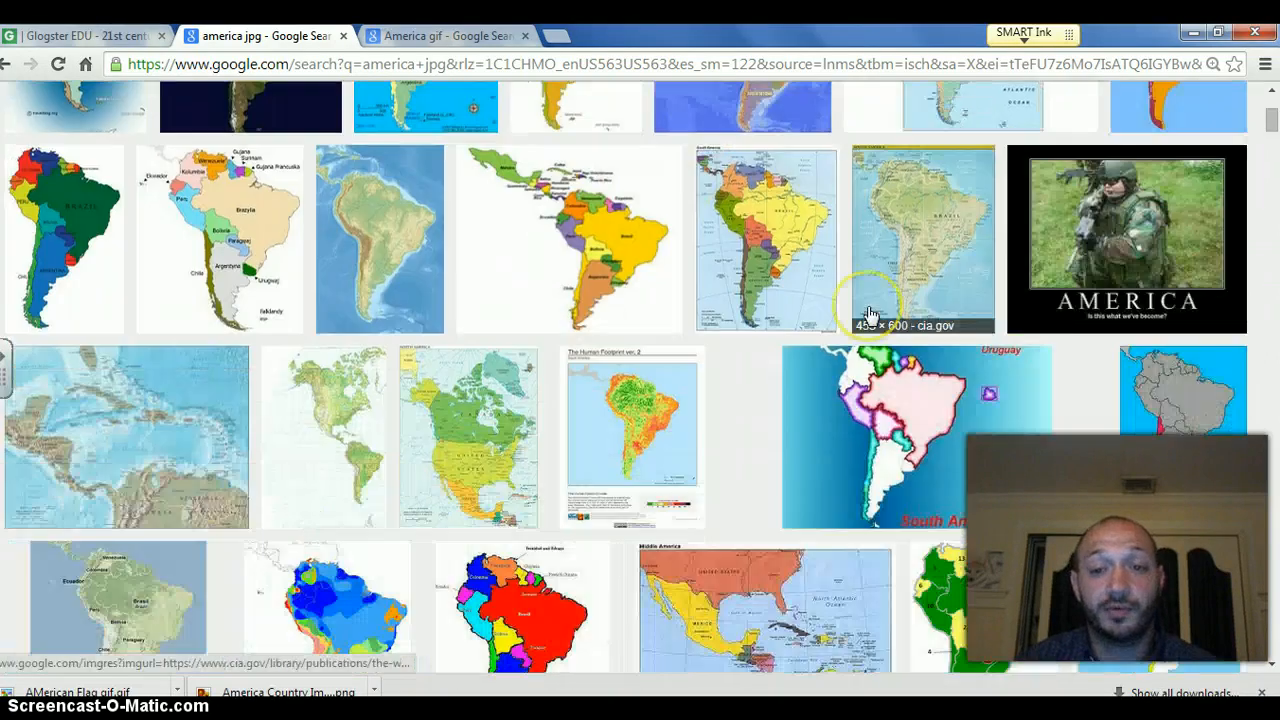
scroll(868, 314, down, 5)
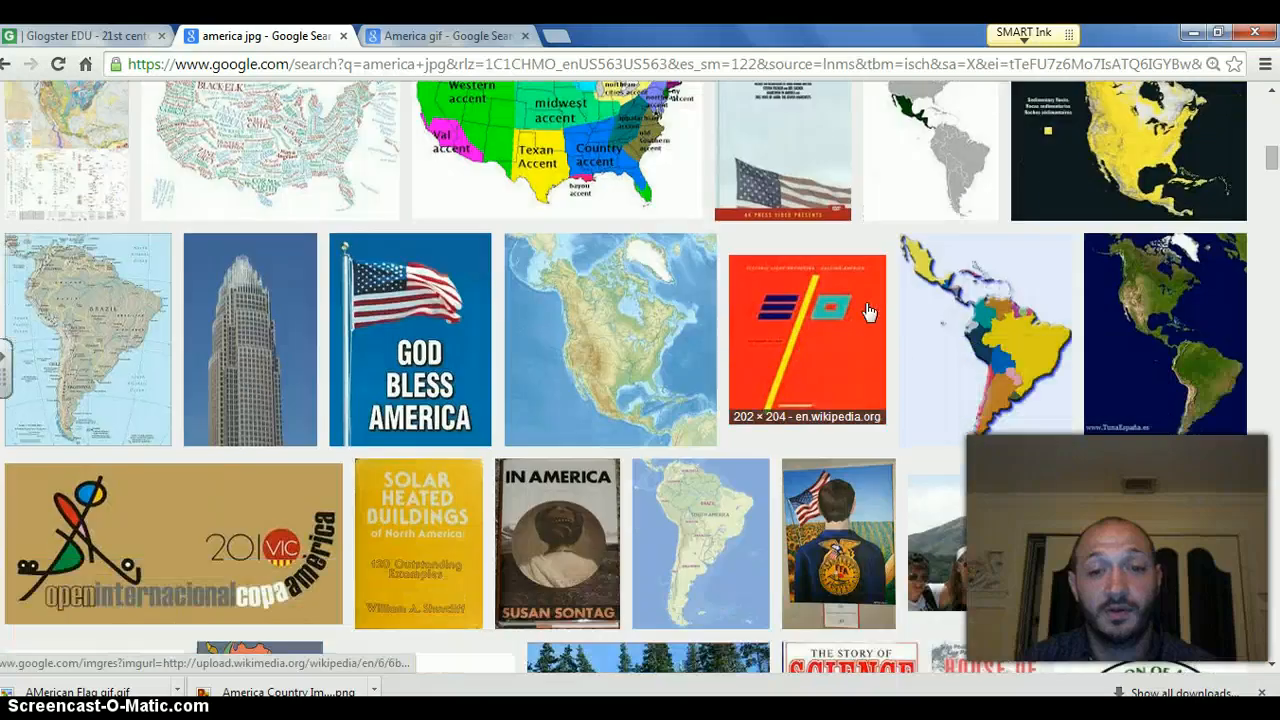
click(428, 390)
click(420, 352)
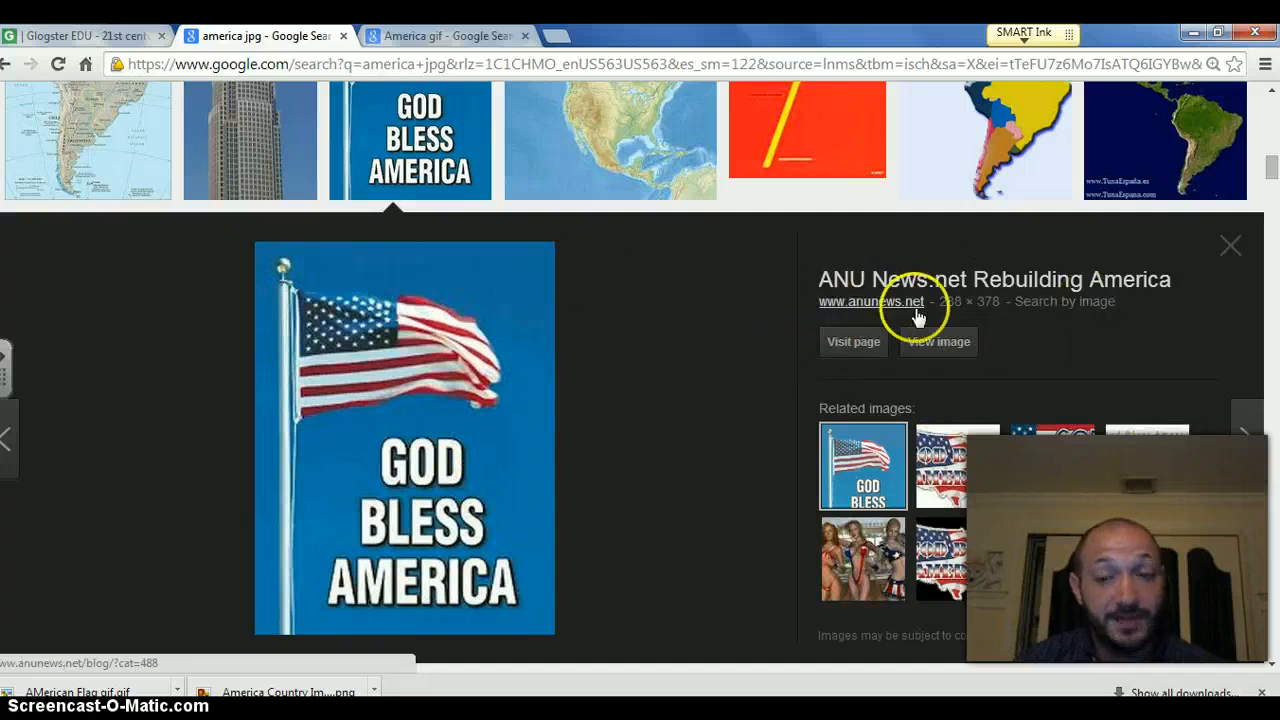
click(938, 342)
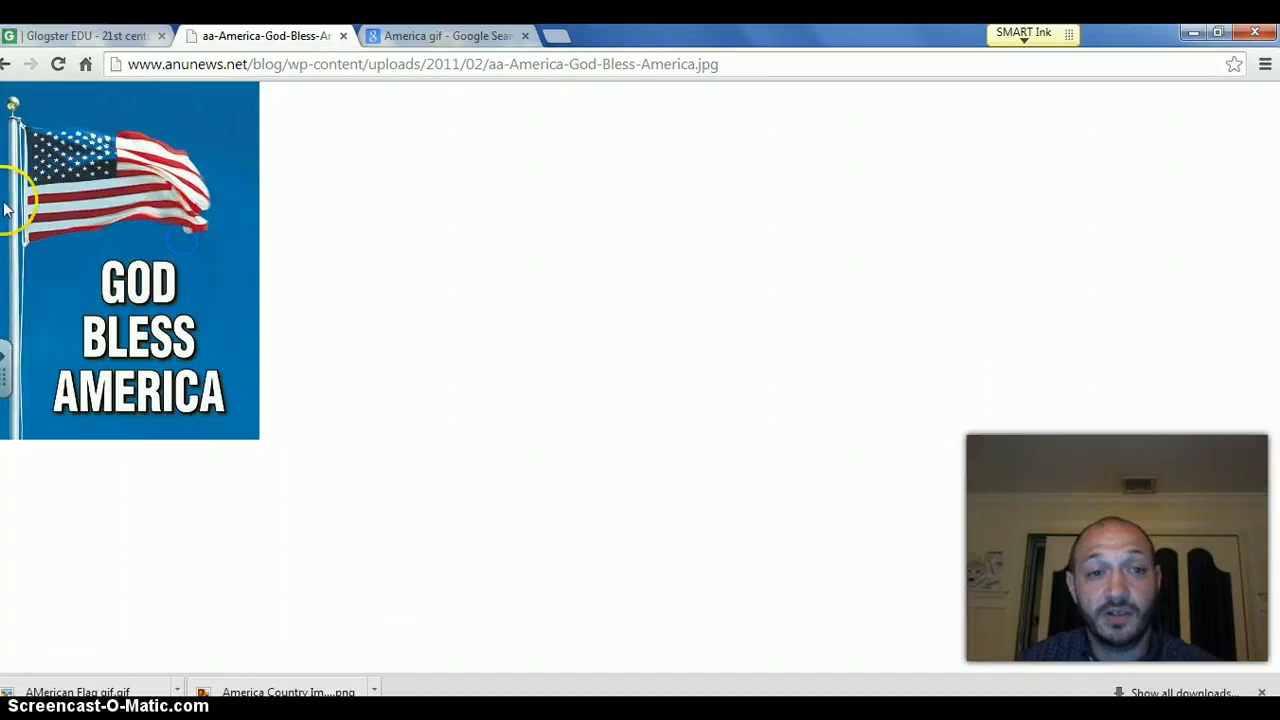
Save the flag picture as a JPEG named "God Bless America" in the "US HIstory. glogster art" folder
right_click(167, 273)
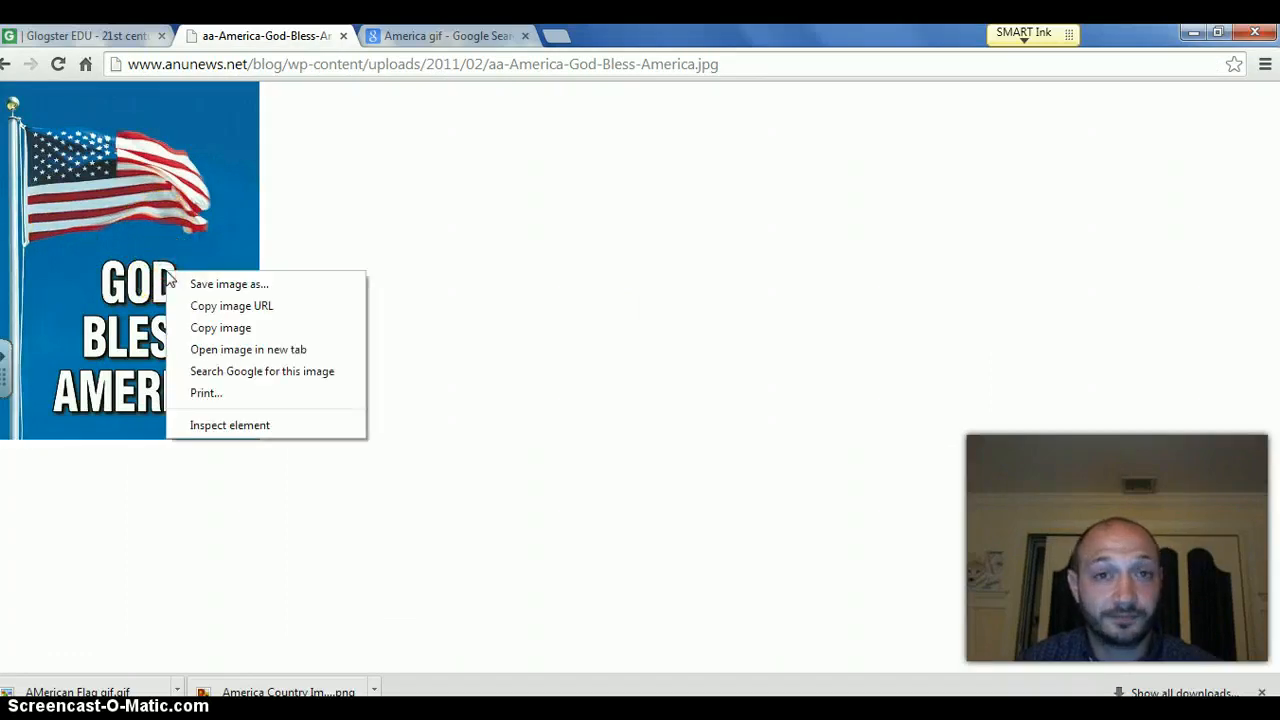
click(196, 285)
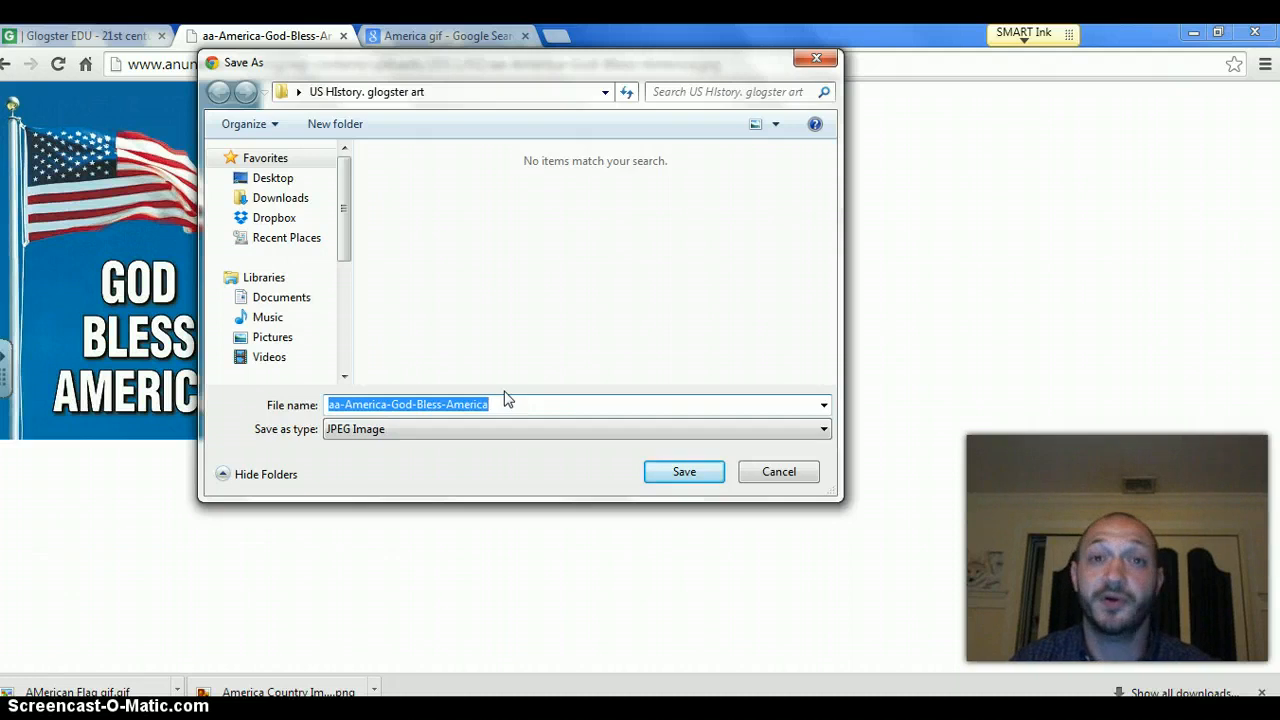
click(560, 380)
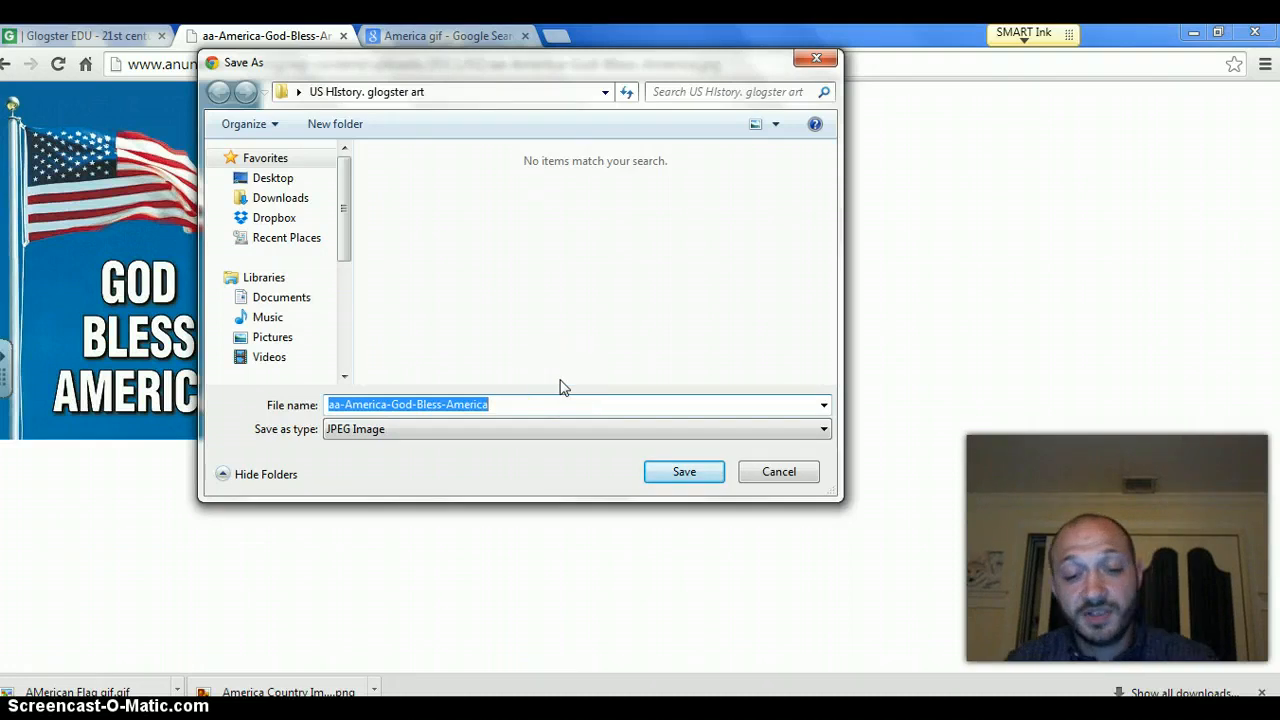
text(God)
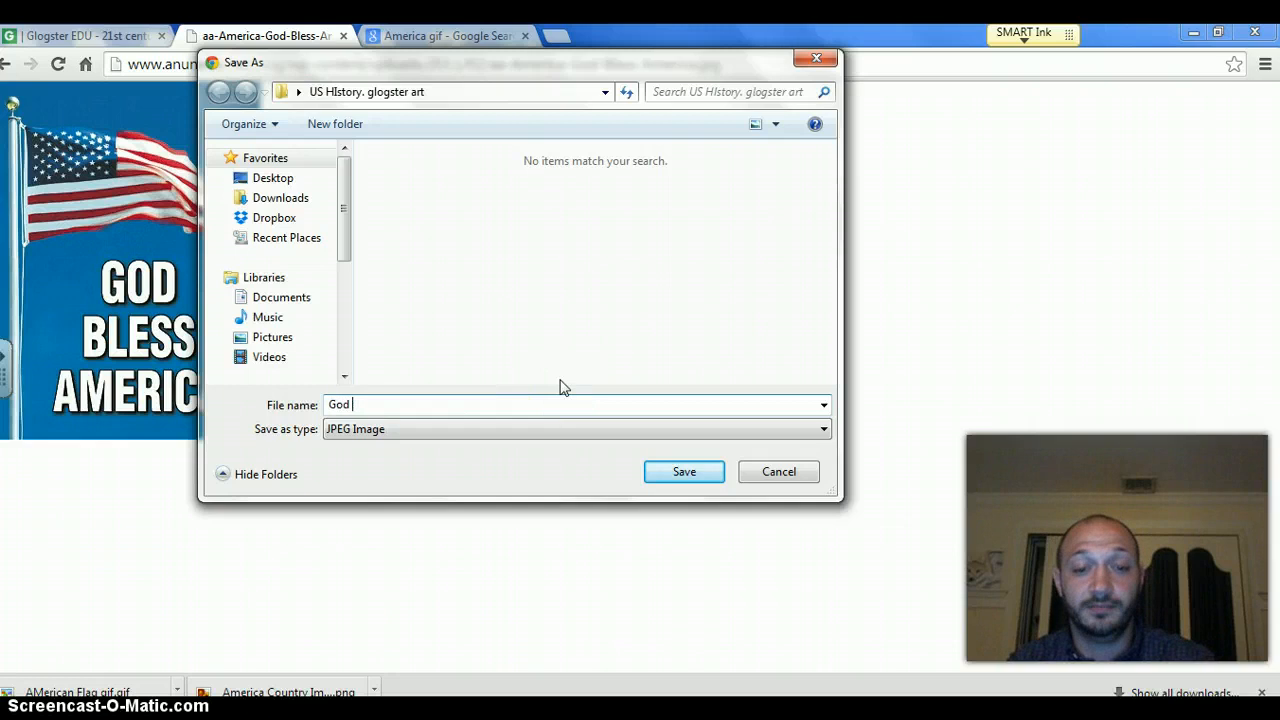
text( Bless Ameri)
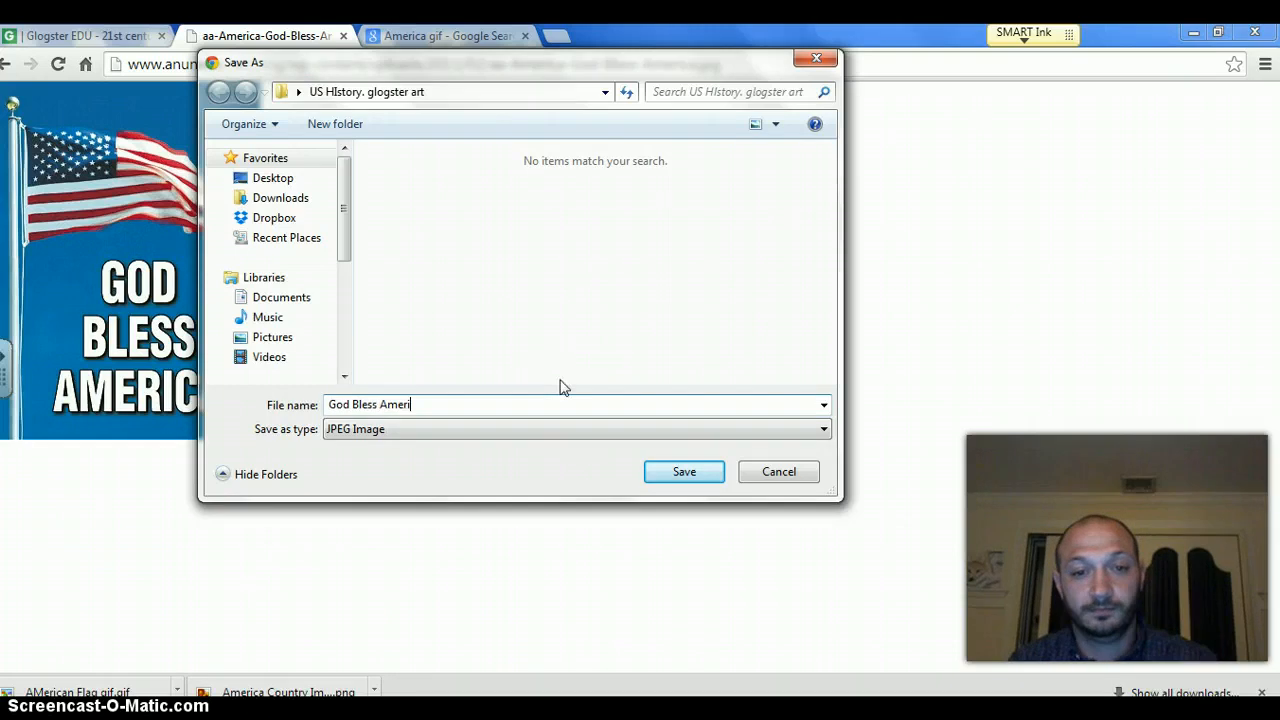
text(ca)
click(676, 471)
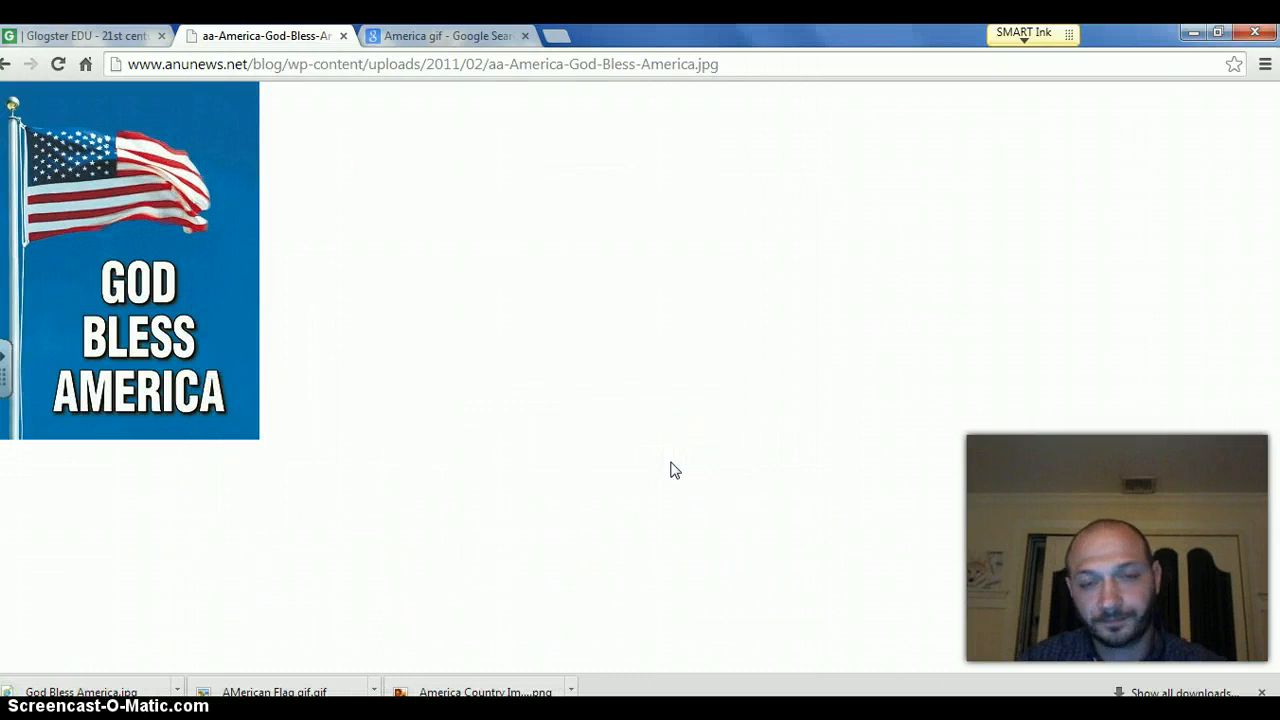
click(658, 379)
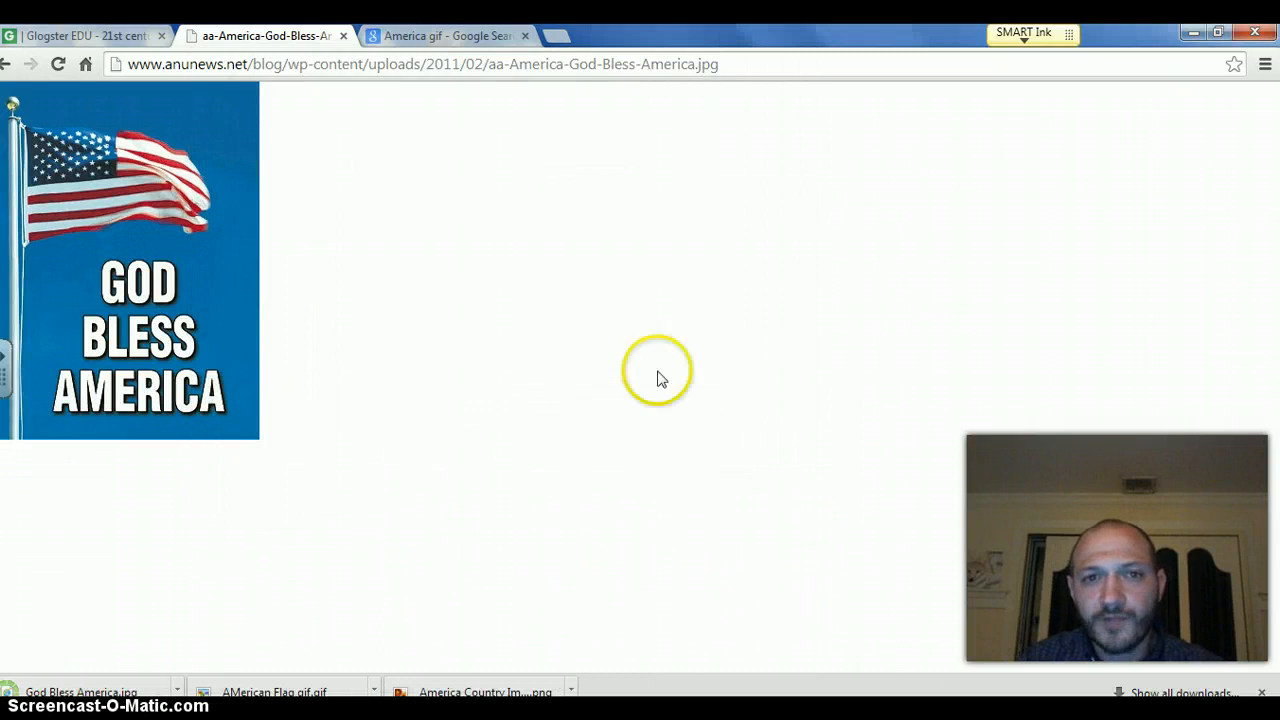
Open the glittering God Bless America map GIF full size from the "America gif" image results
click(477, 40)
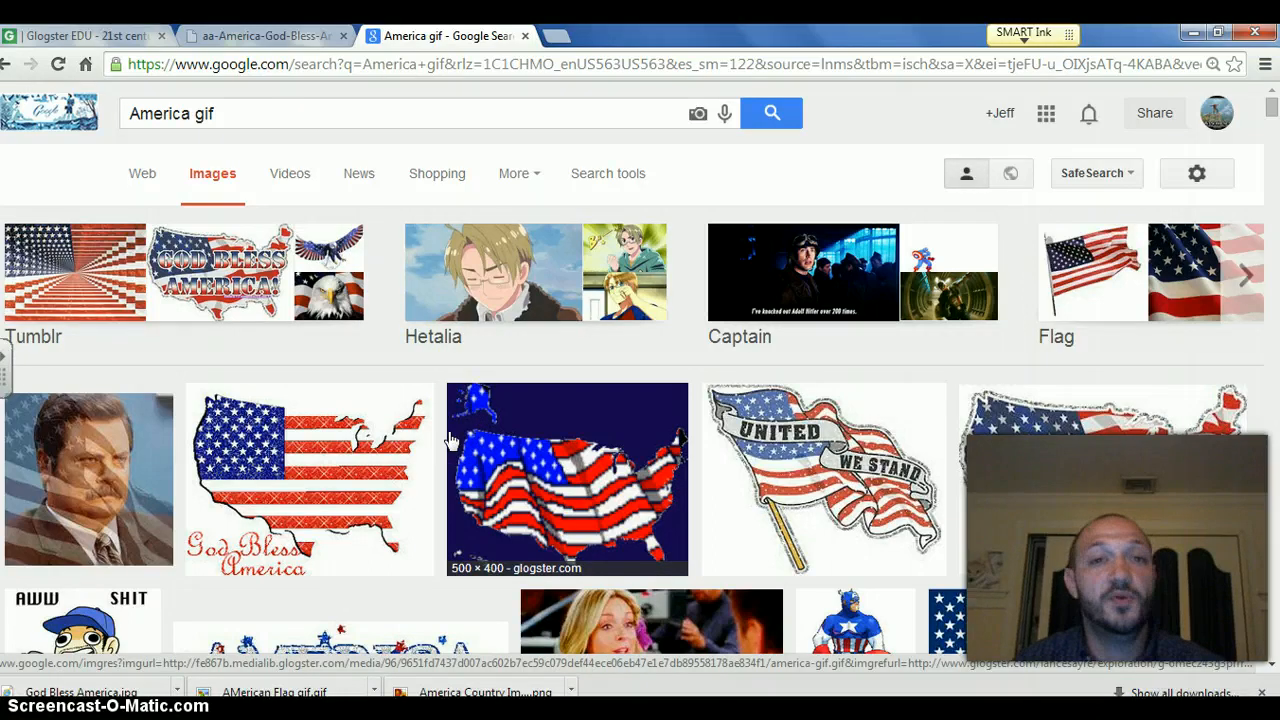
click(328, 479)
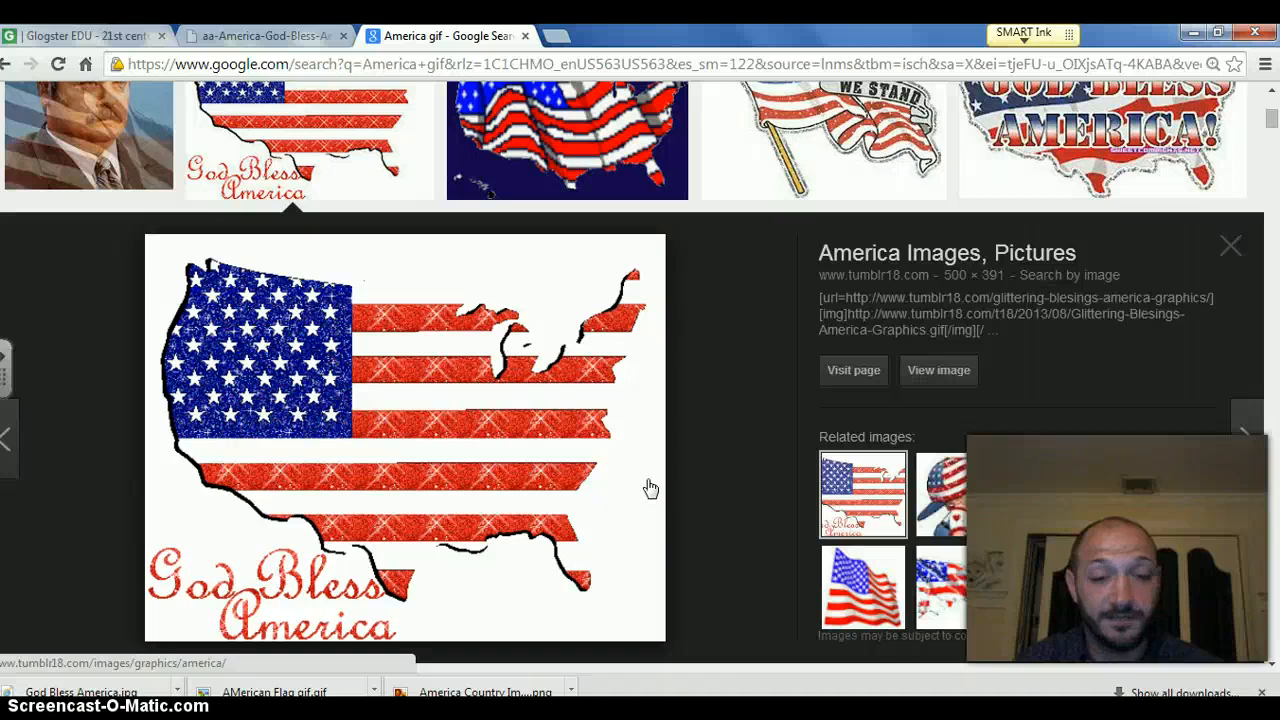
click(940, 384)
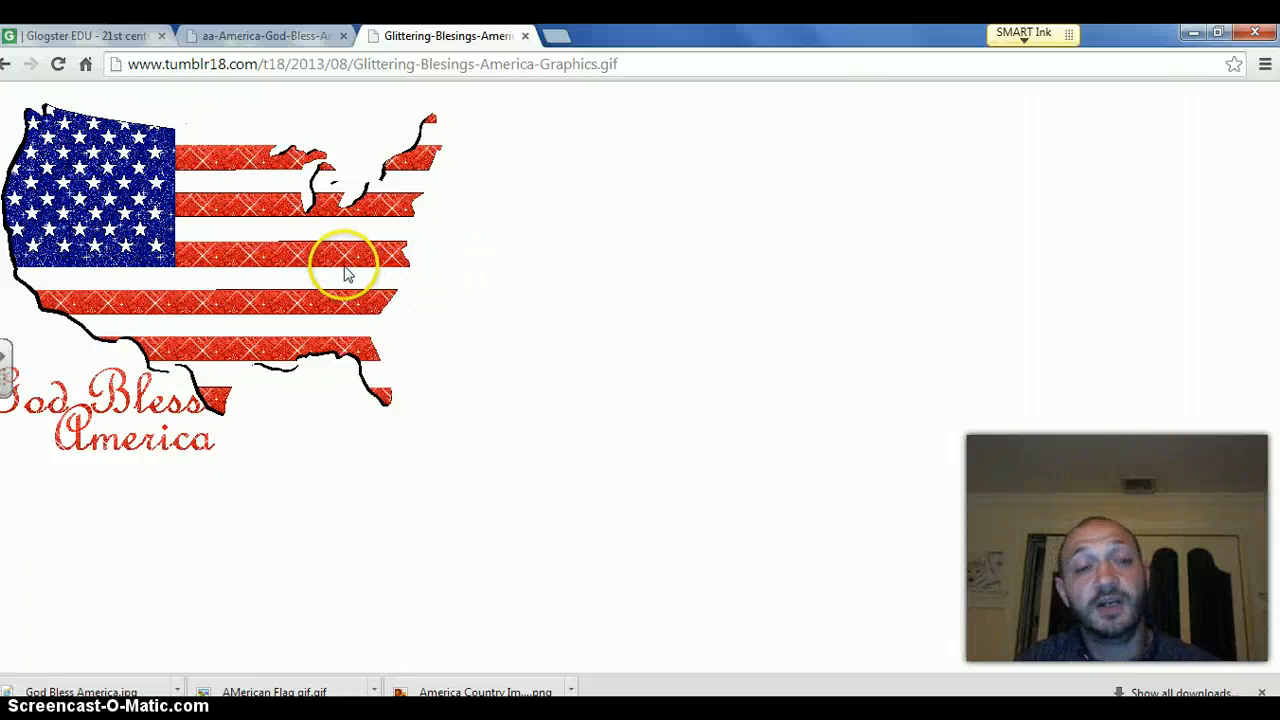
Save the glittering map as a GIF image named "America Glimmer" in the "US HIstory. glogster art" folder
right_click(301, 272)
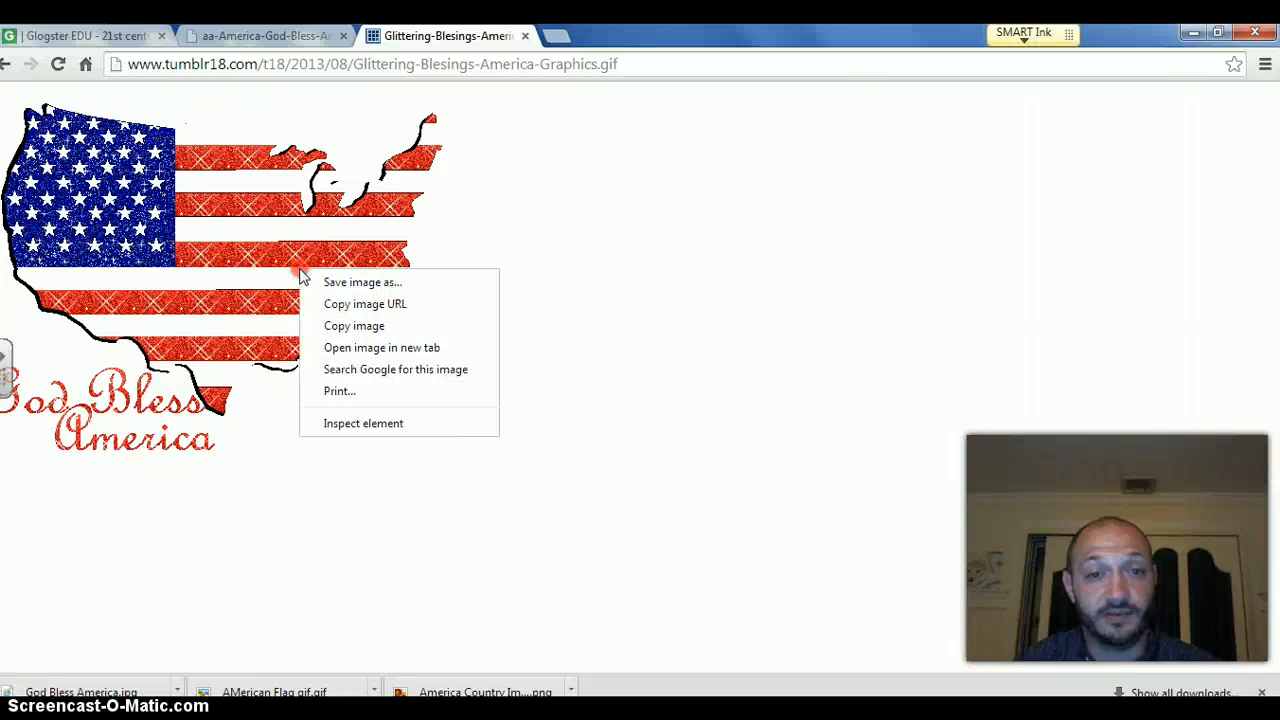
click(331, 284)
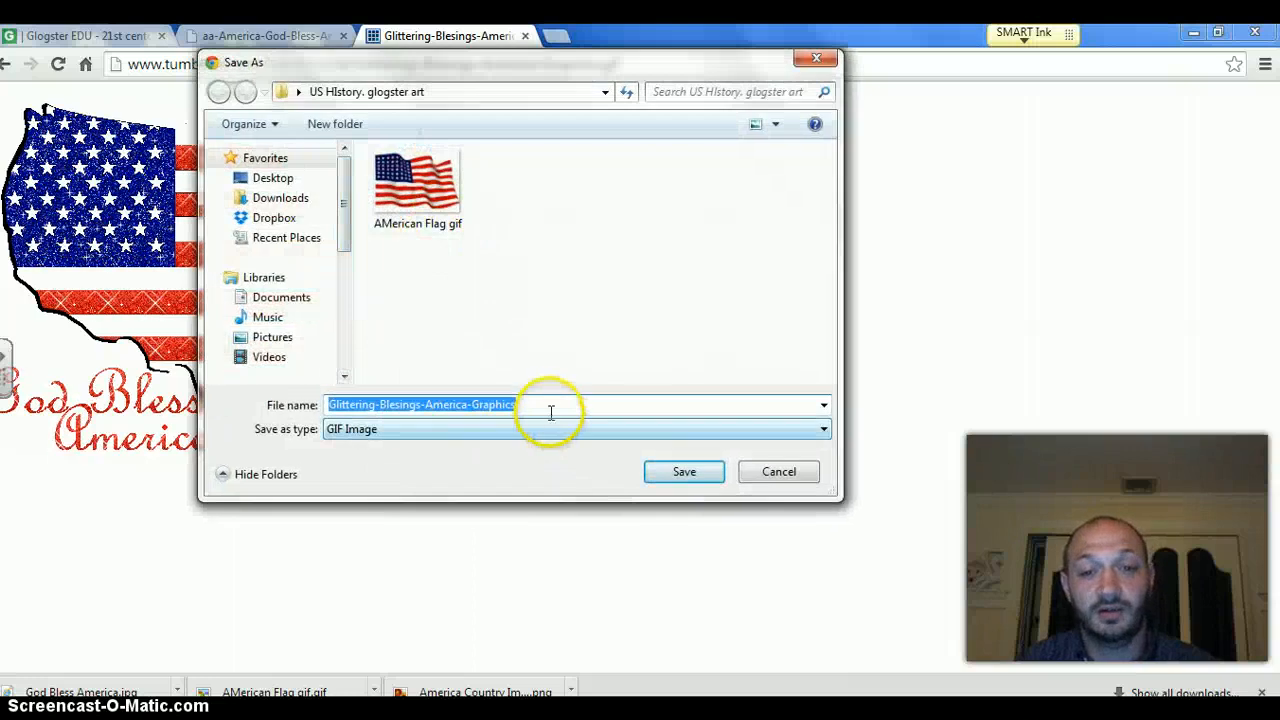
text(America GI)
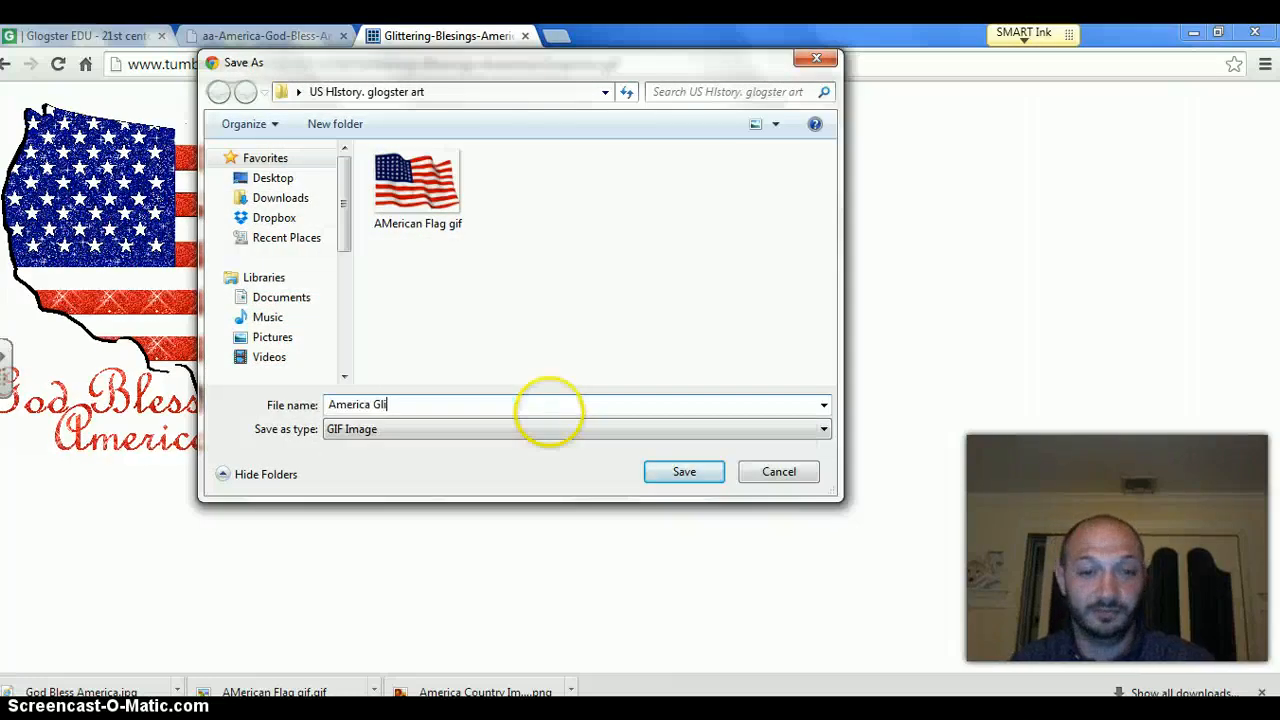
text(immer)
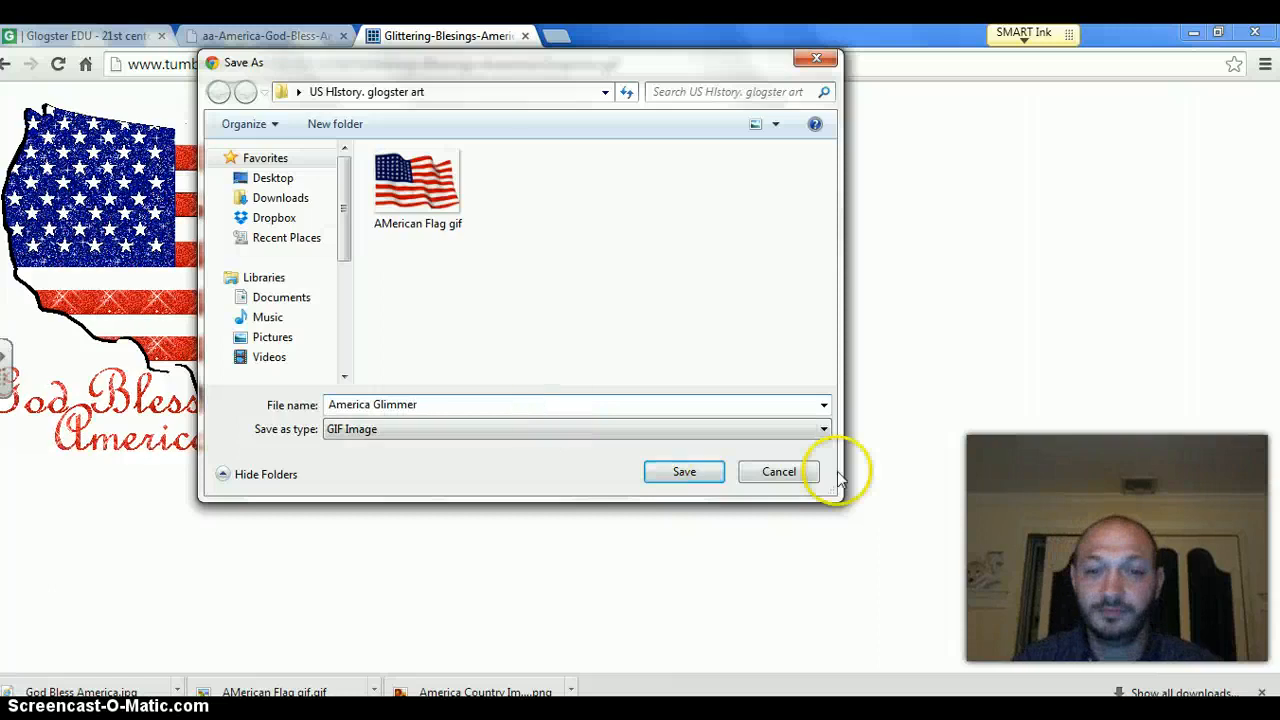
click(706, 471)
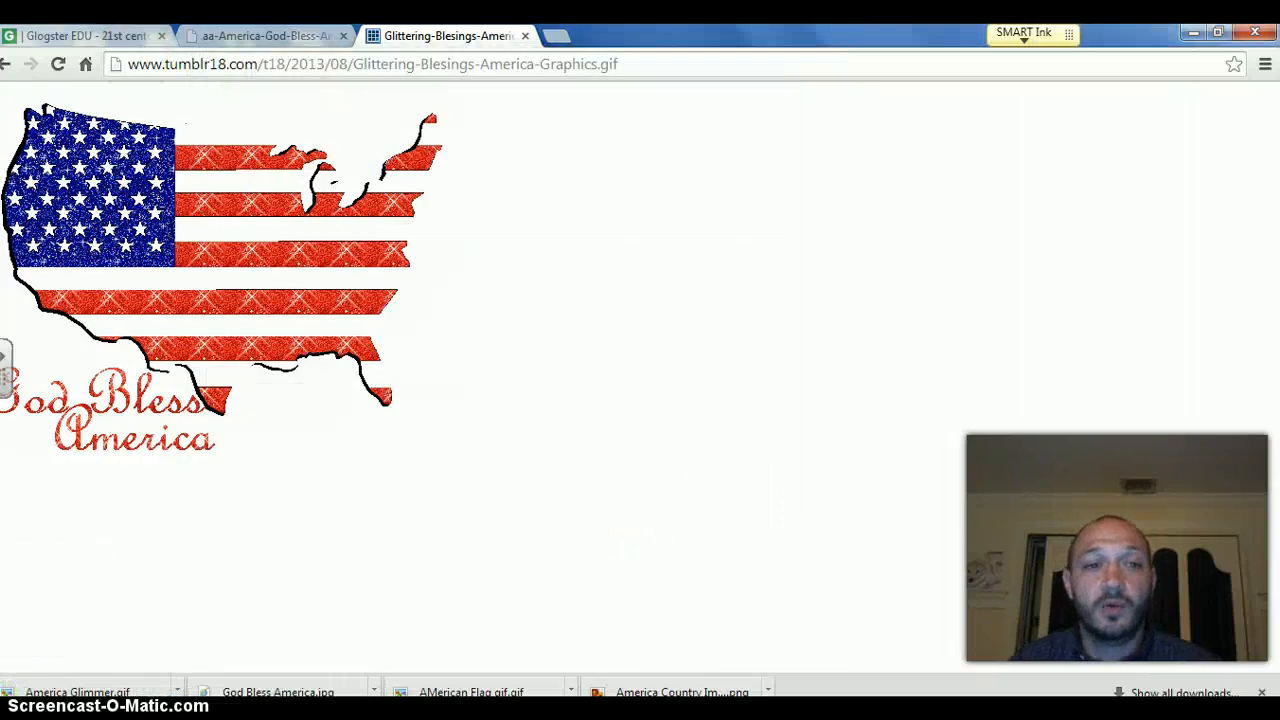
Bring up the Glogster page, then switch to the desktop and examine the images saved in the "US HIstory. glogster art" folder
click(62, 35)
click(1200, 34)
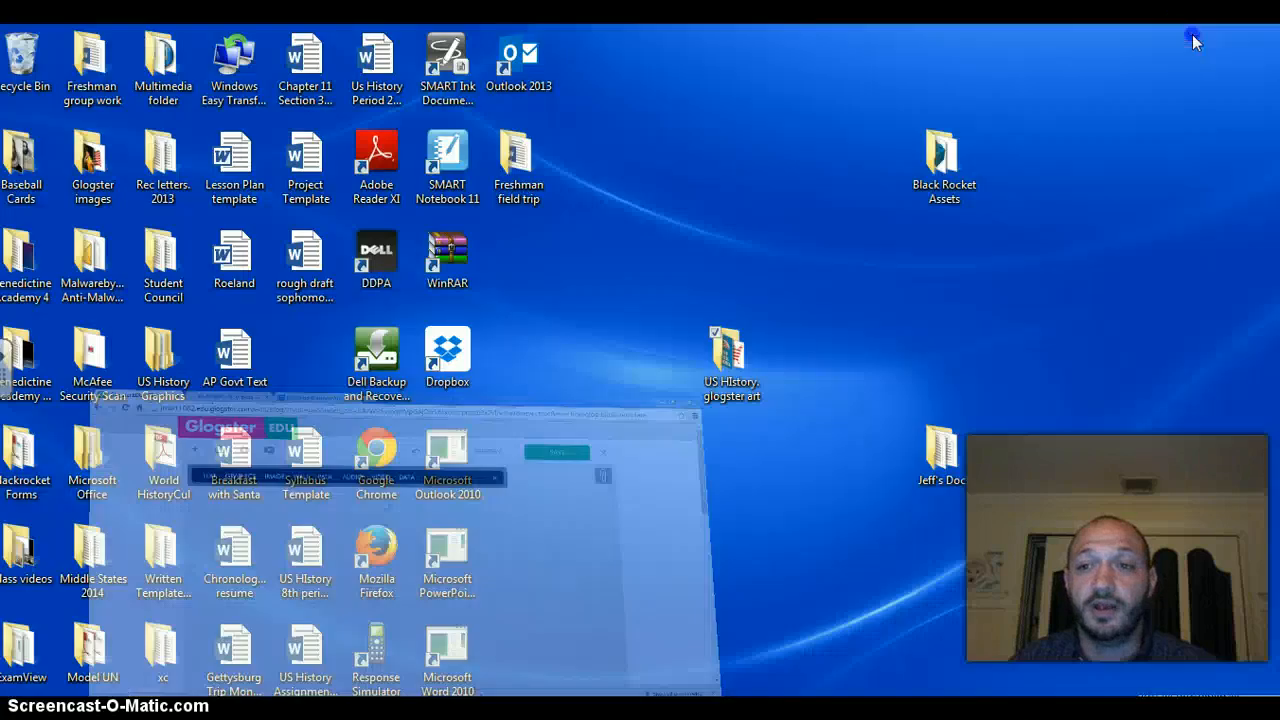
double_click(727, 355)
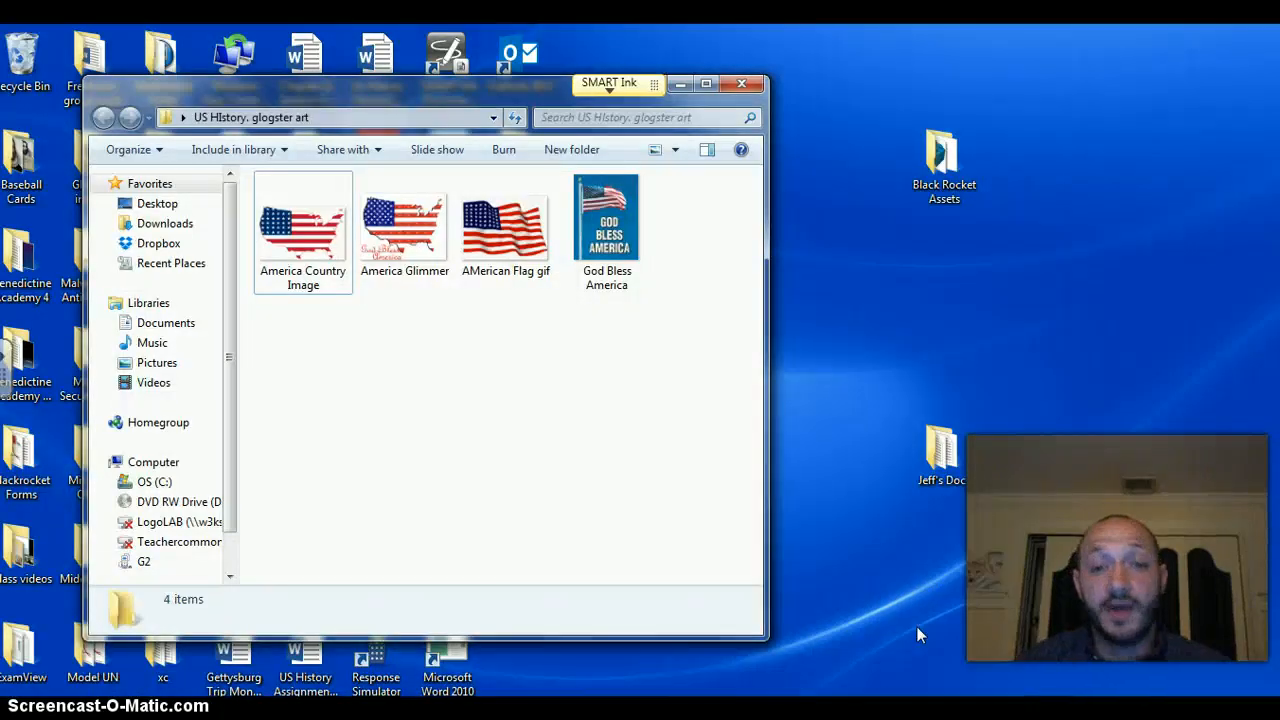
click(340, 235)
click(365, 240)
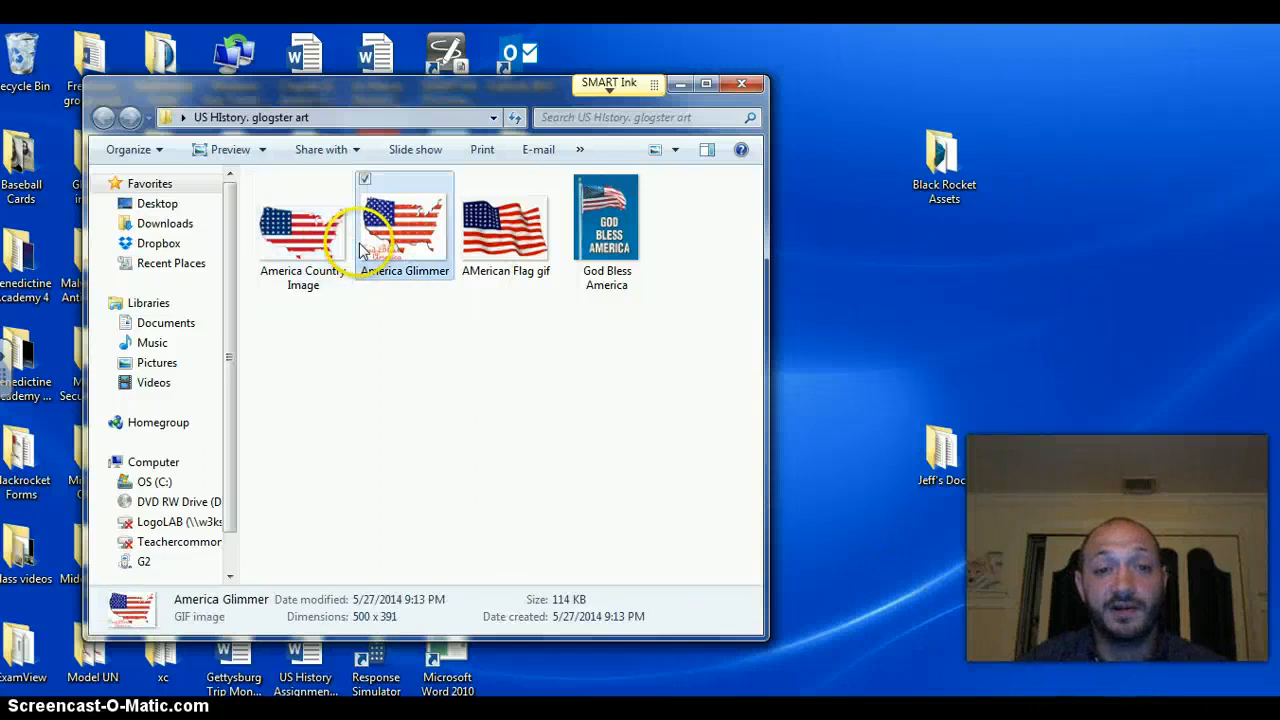
click(500, 237)
click(606, 250)
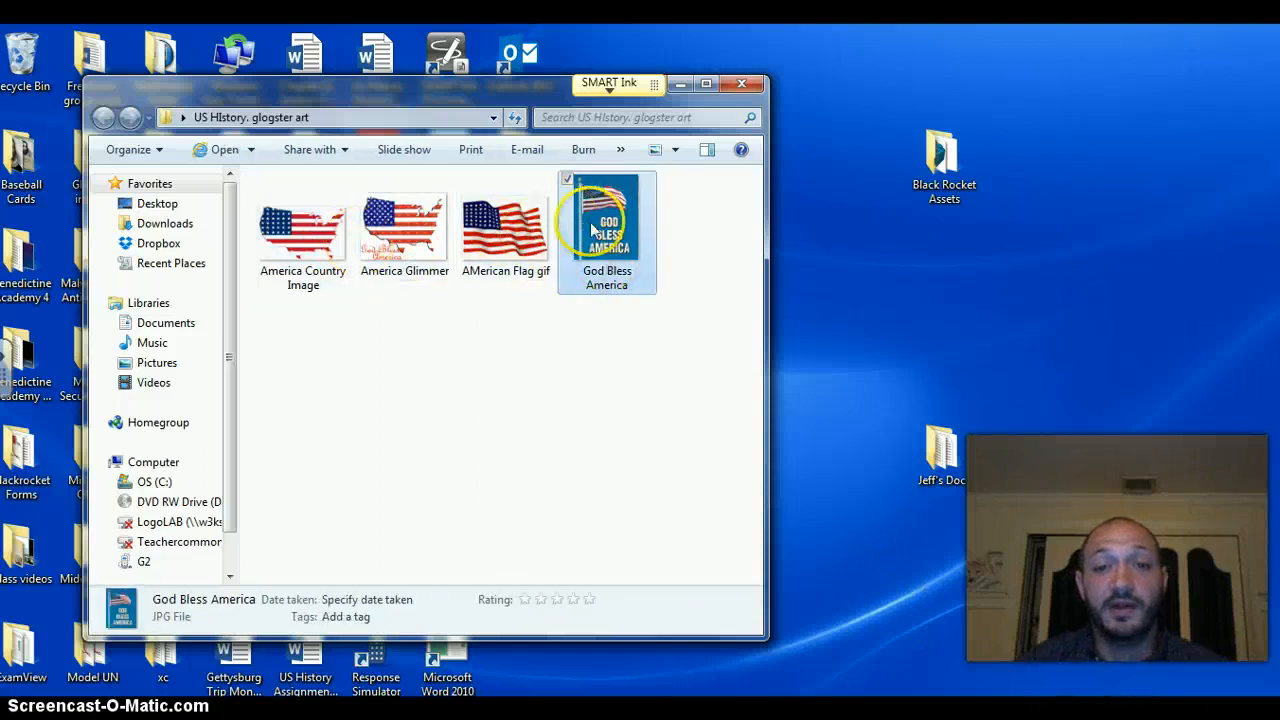
click(418, 220)
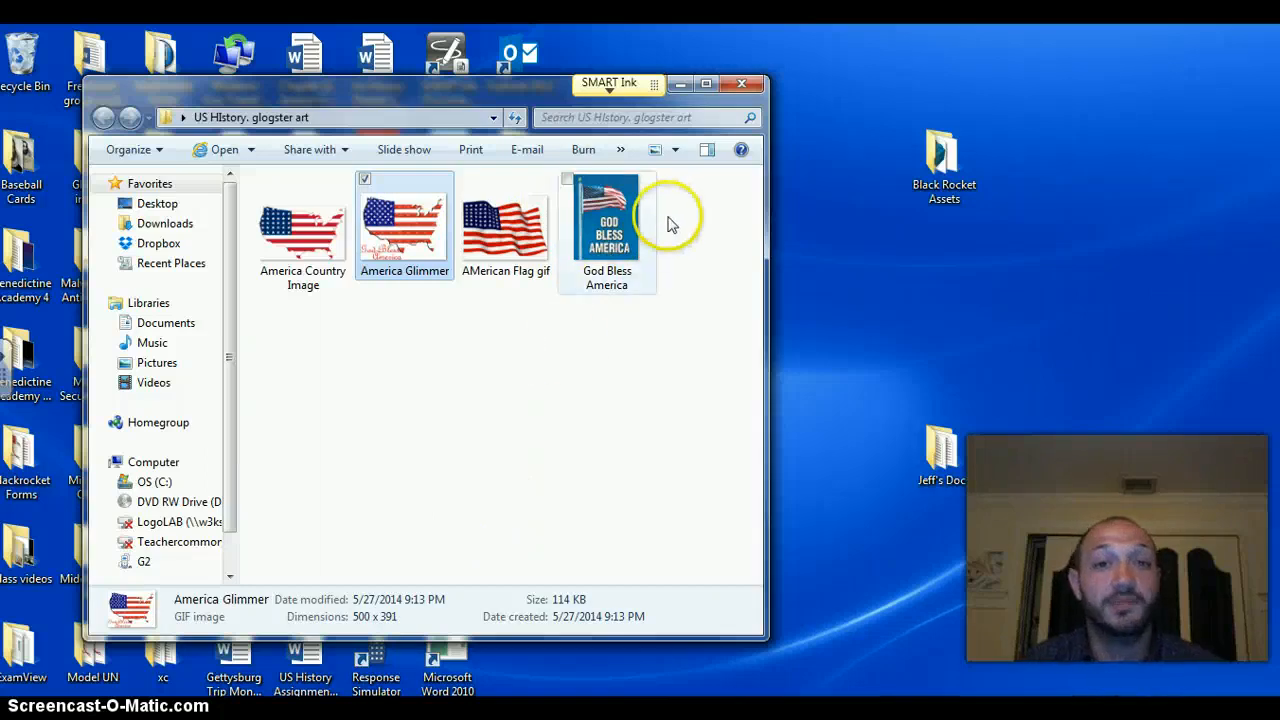
click(679, 85)
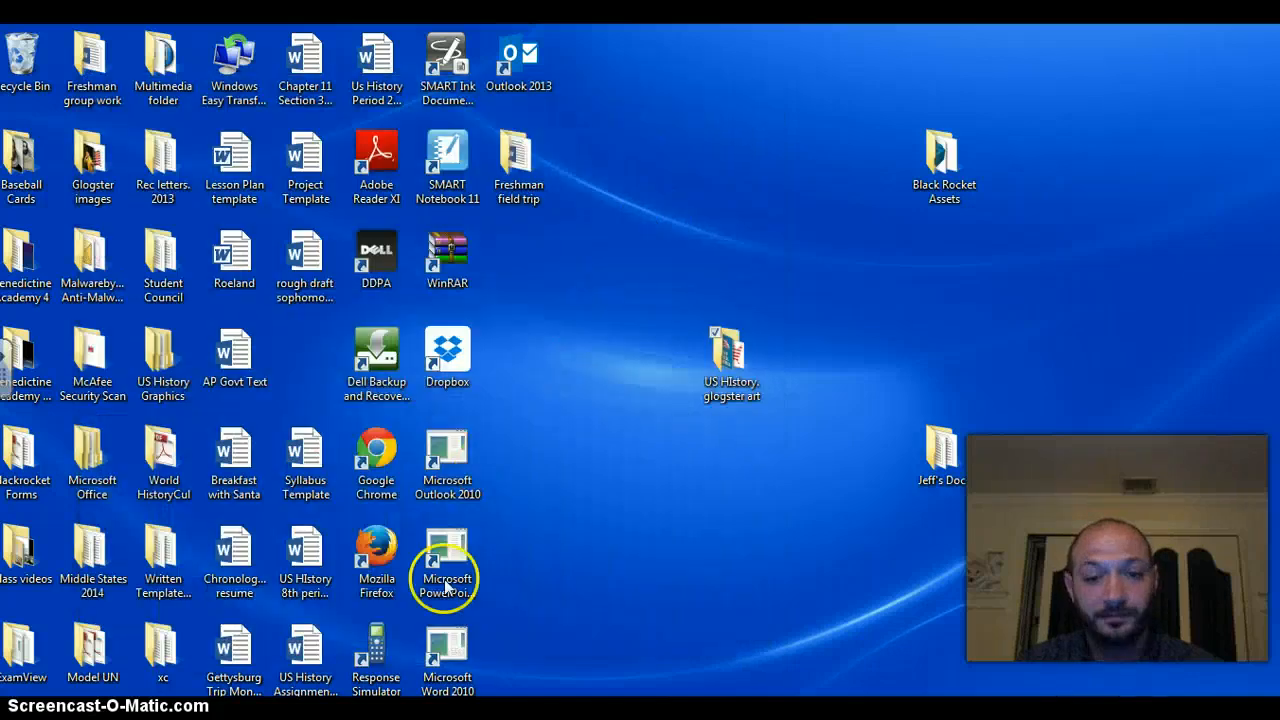
Switch back to the blank glog in the browser and close the media tool palette over the canvas
click(150, 712)
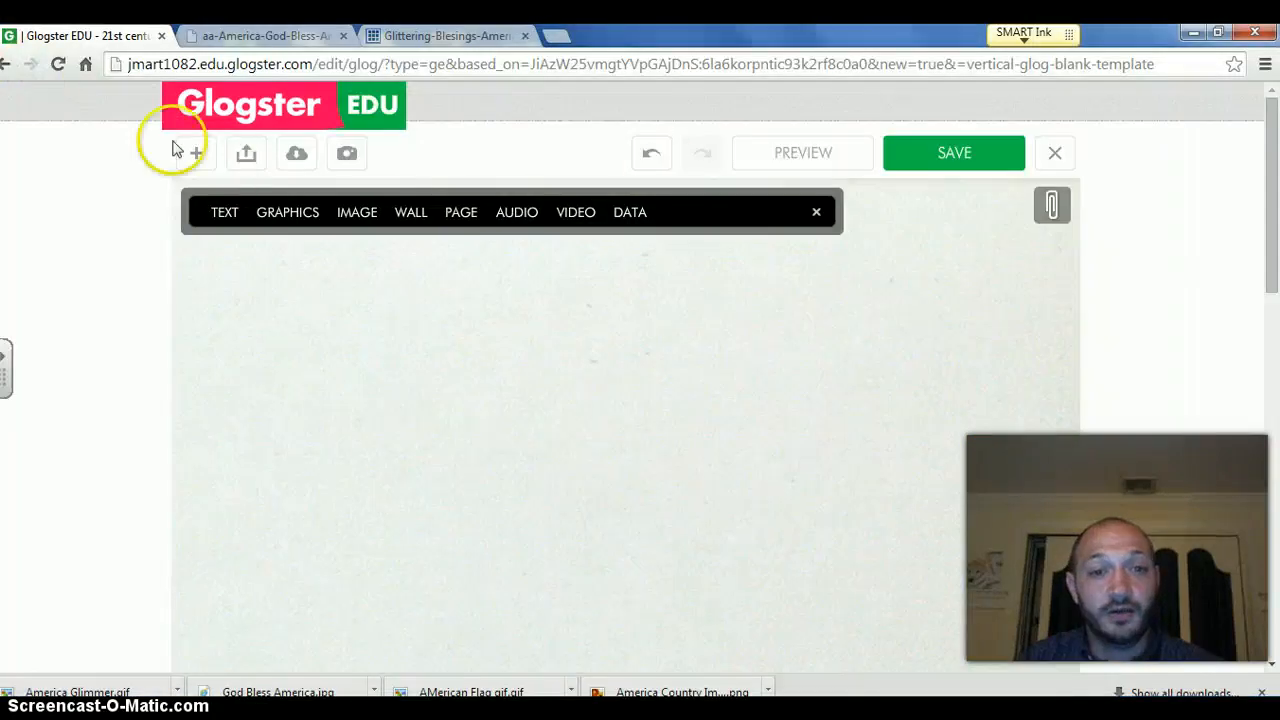
click(816, 212)
scroll(622, 420, down, 3)
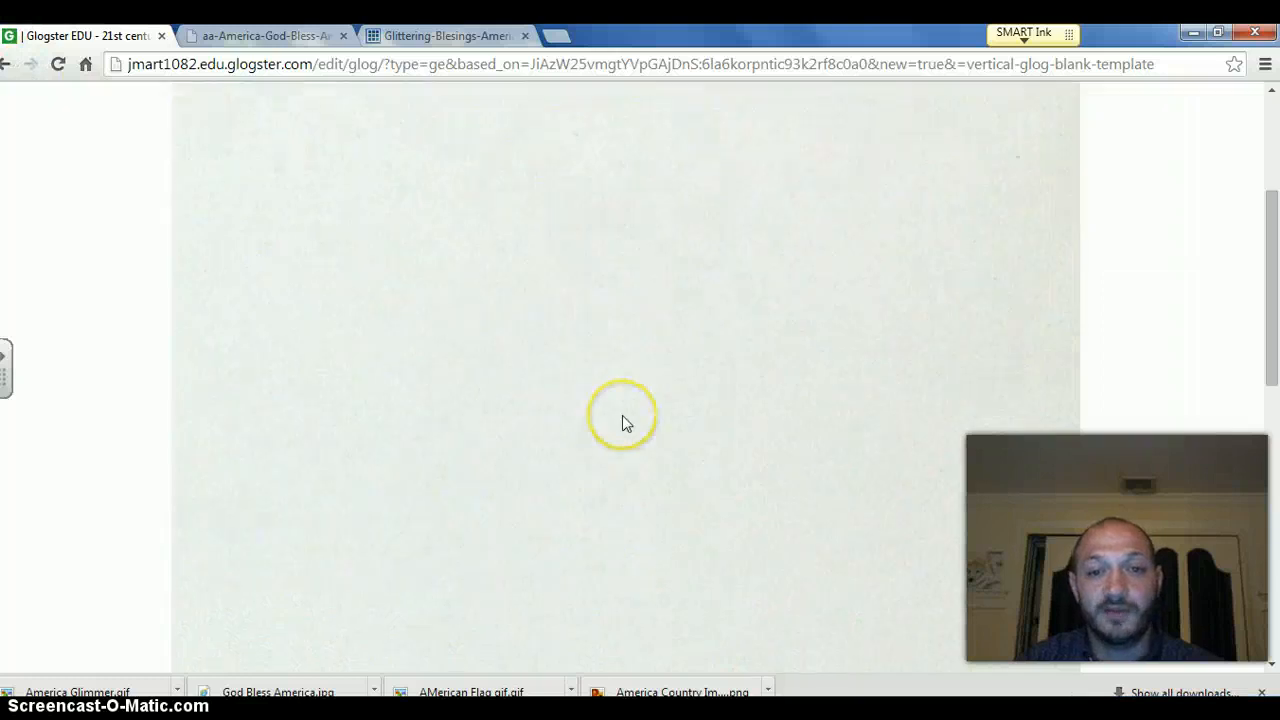
scroll(622, 420, up, 5)
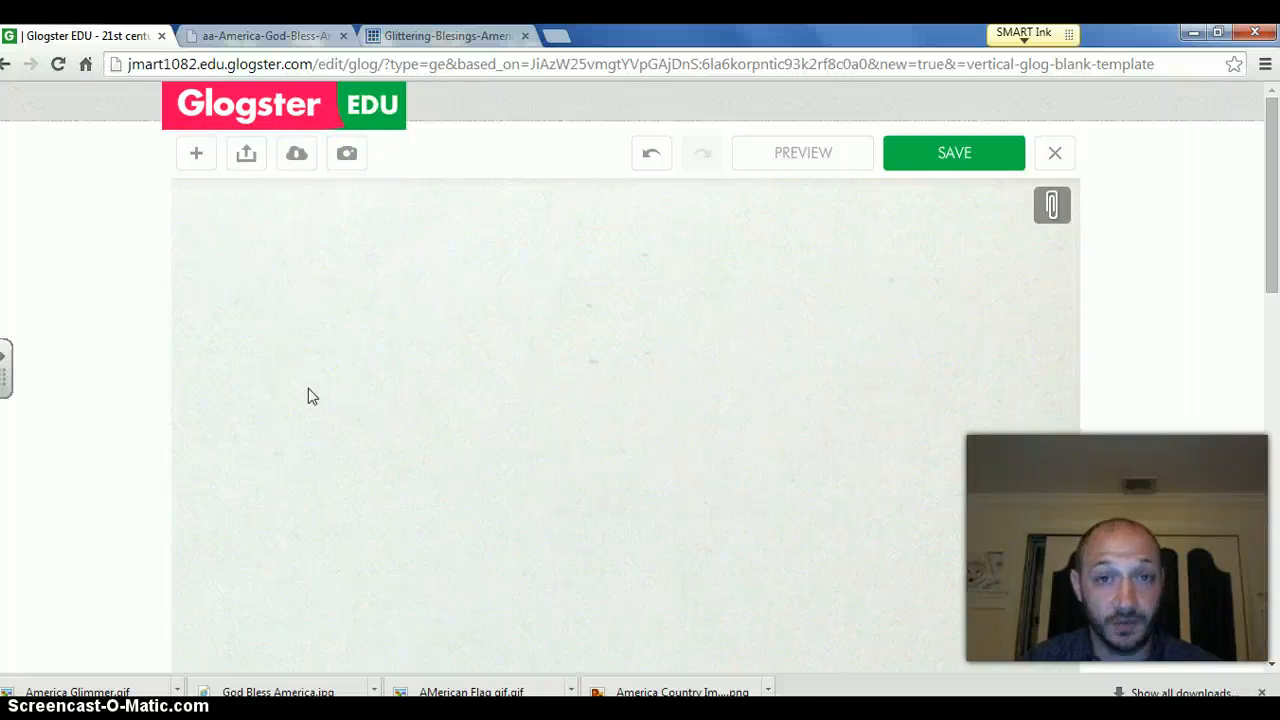
Upload the "God Bless America" and "America Glimmer" images to Glogster from the desktop folder "US HIstory. glogster art"
click(246, 157)
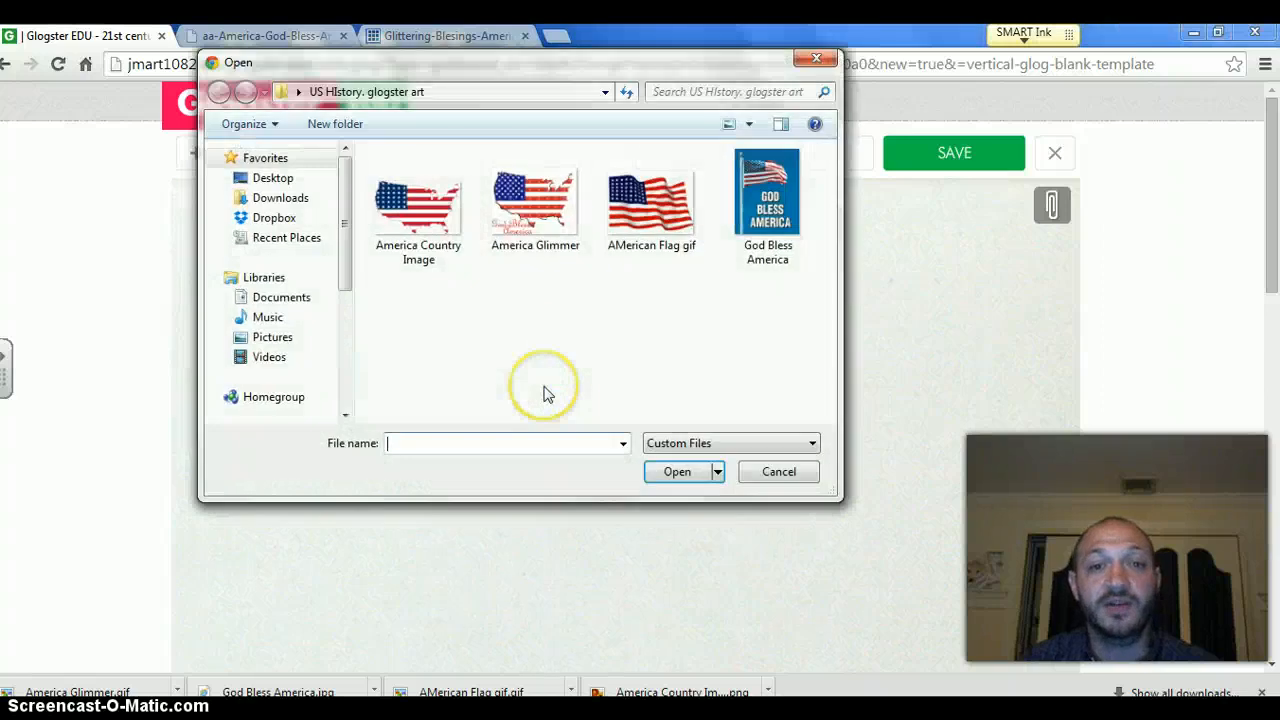
click(268, 177)
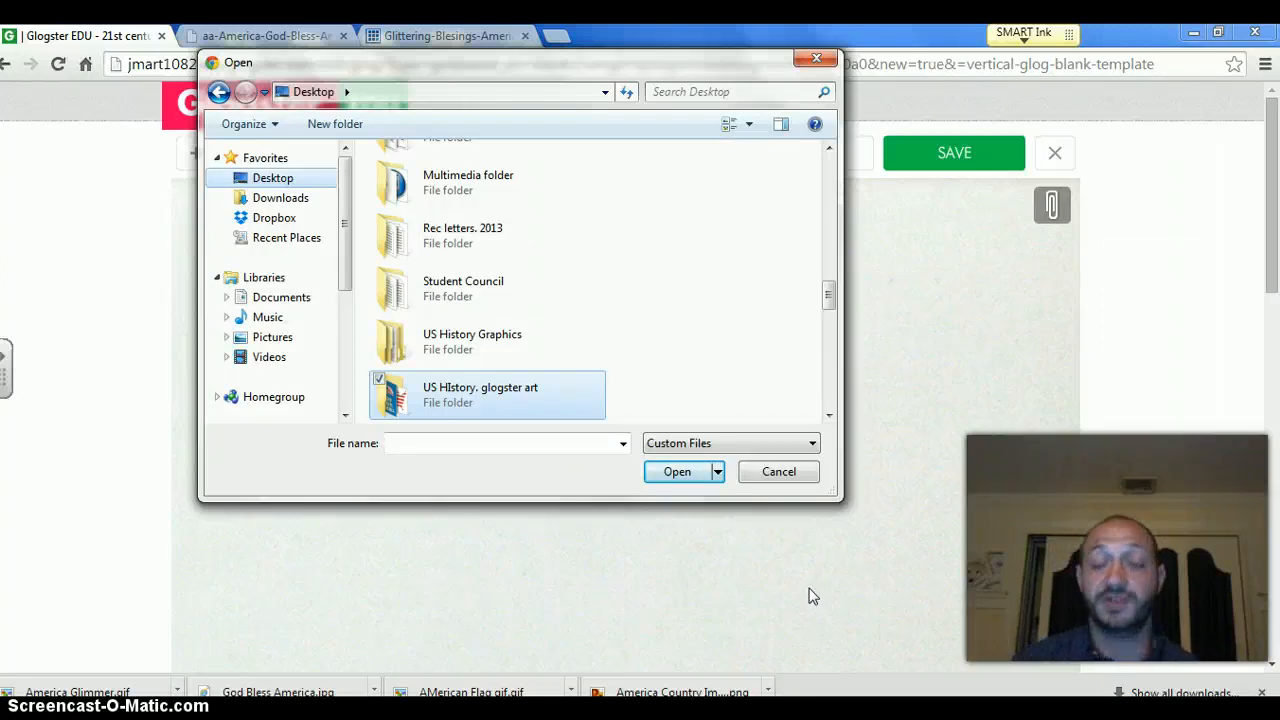
double_click(499, 400)
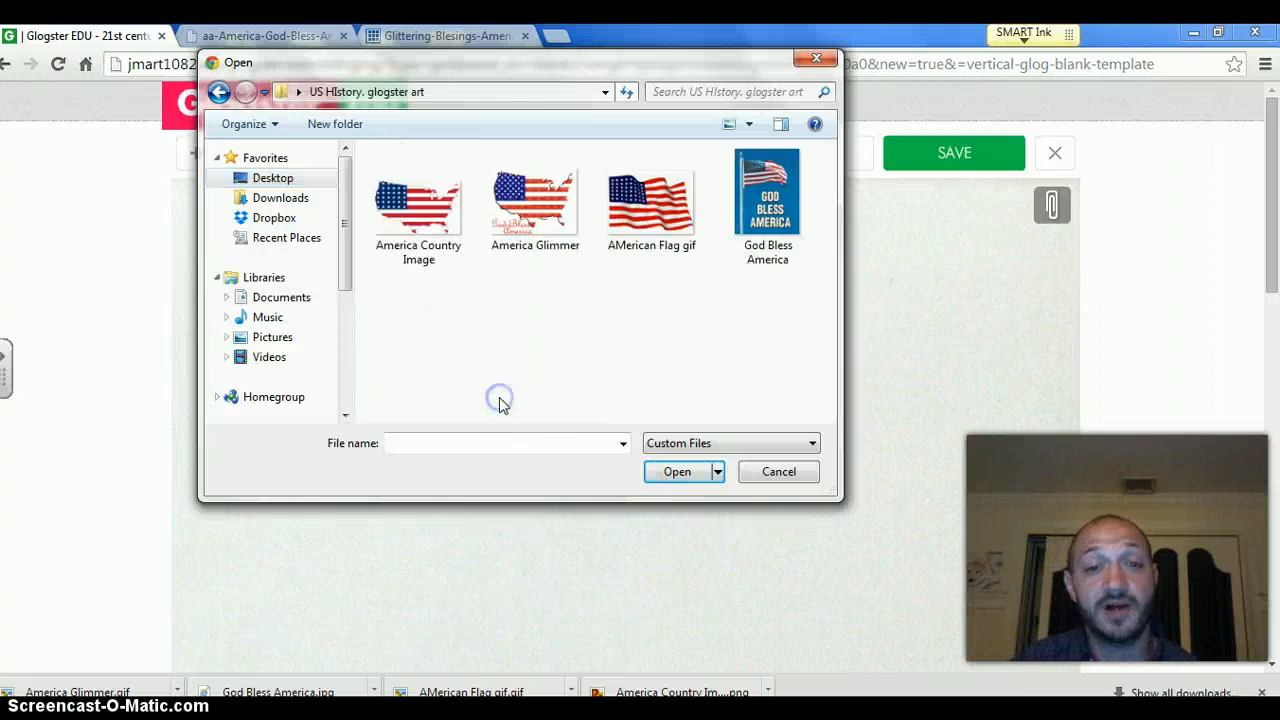
double_click(758, 222)
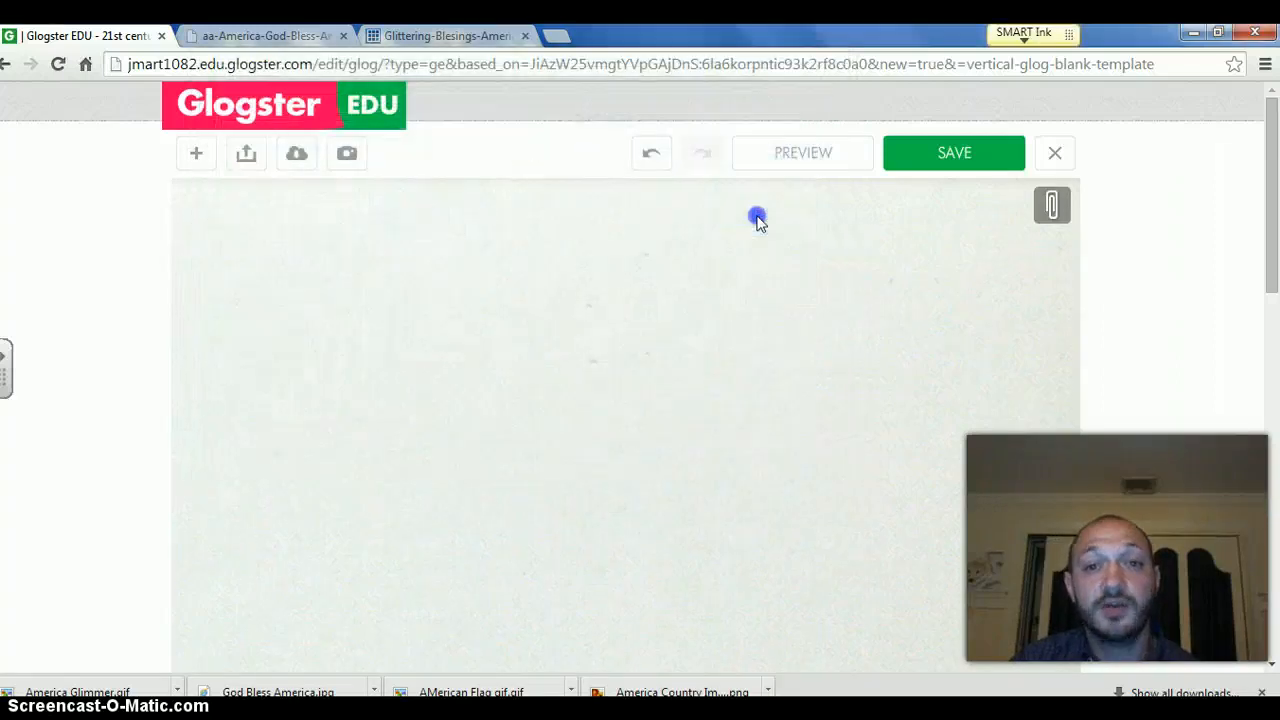
click(245, 158)
double_click(527, 220)
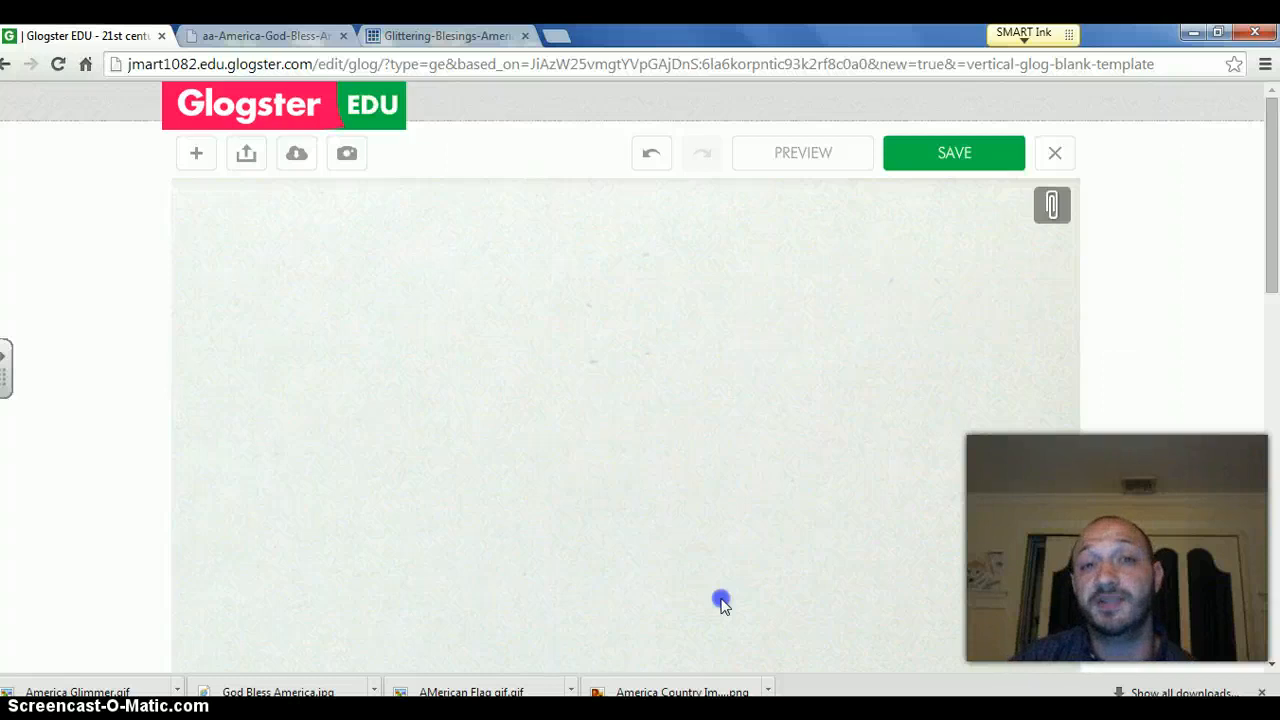
Start another file upload and browse to the DCIM folder in the G2 phone's internal storage
click(242, 158)
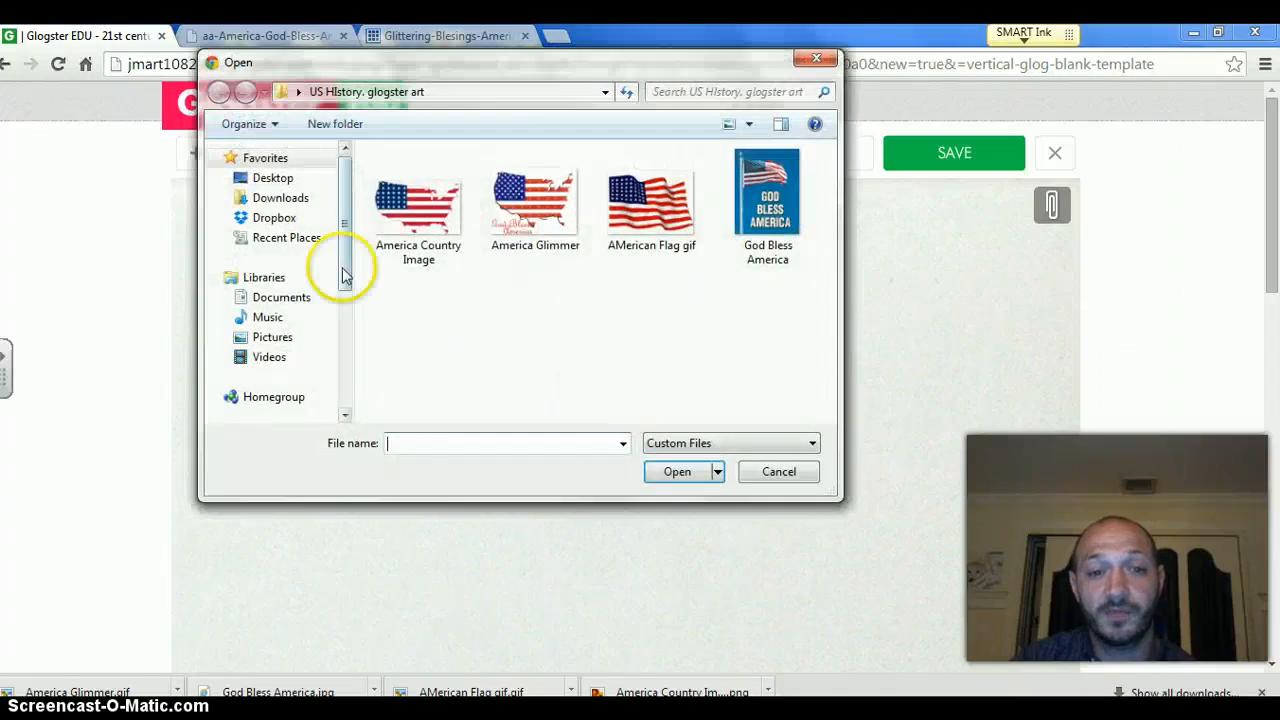
drag(349, 262, 329, 366)
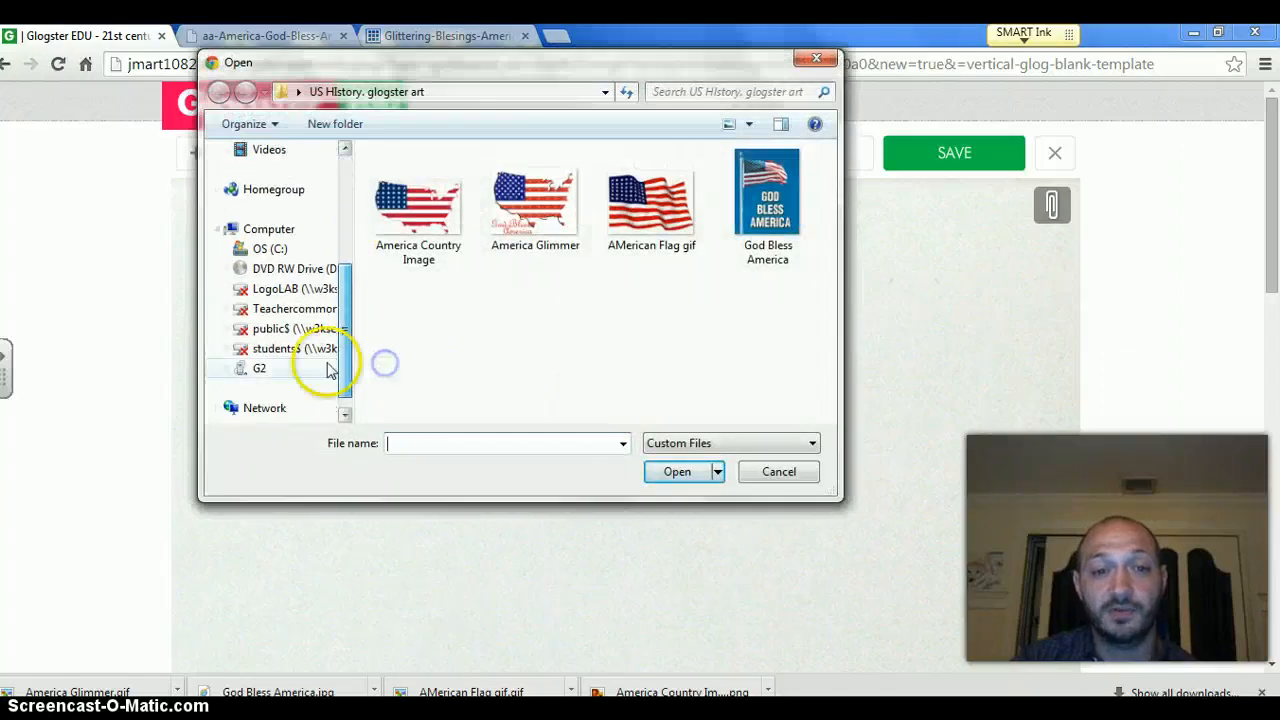
click(262, 368)
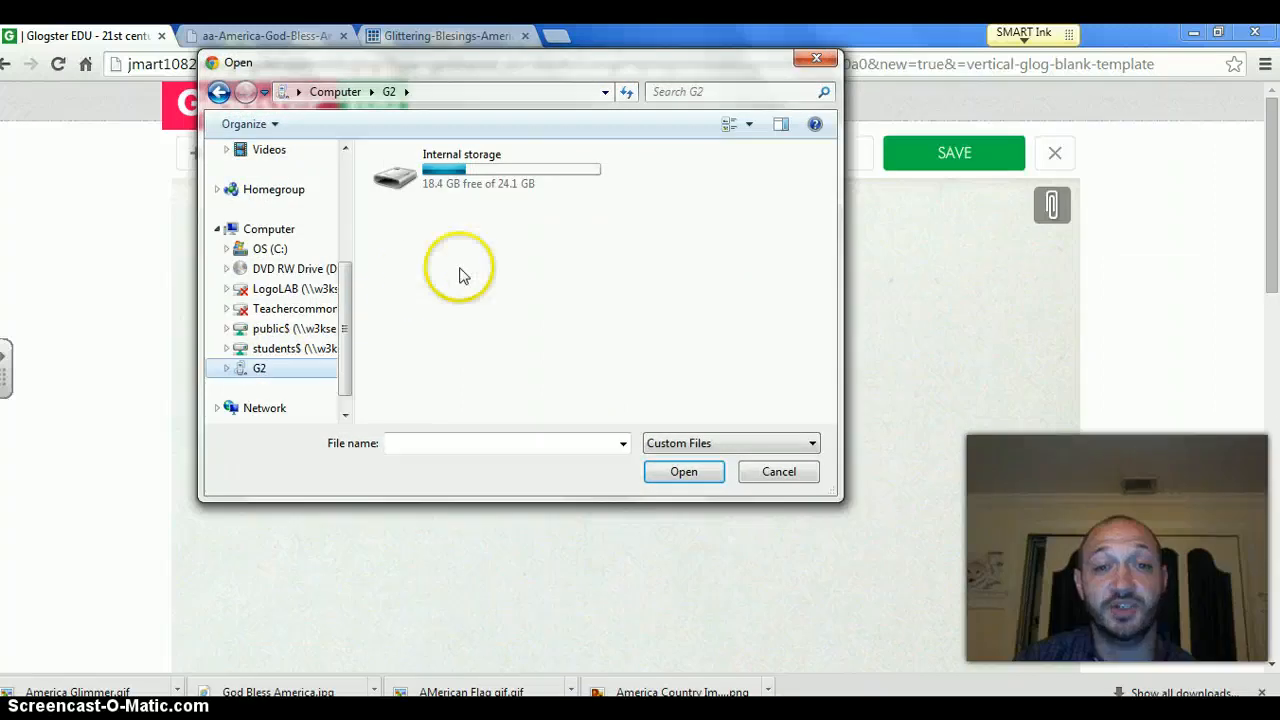
double_click(449, 182)
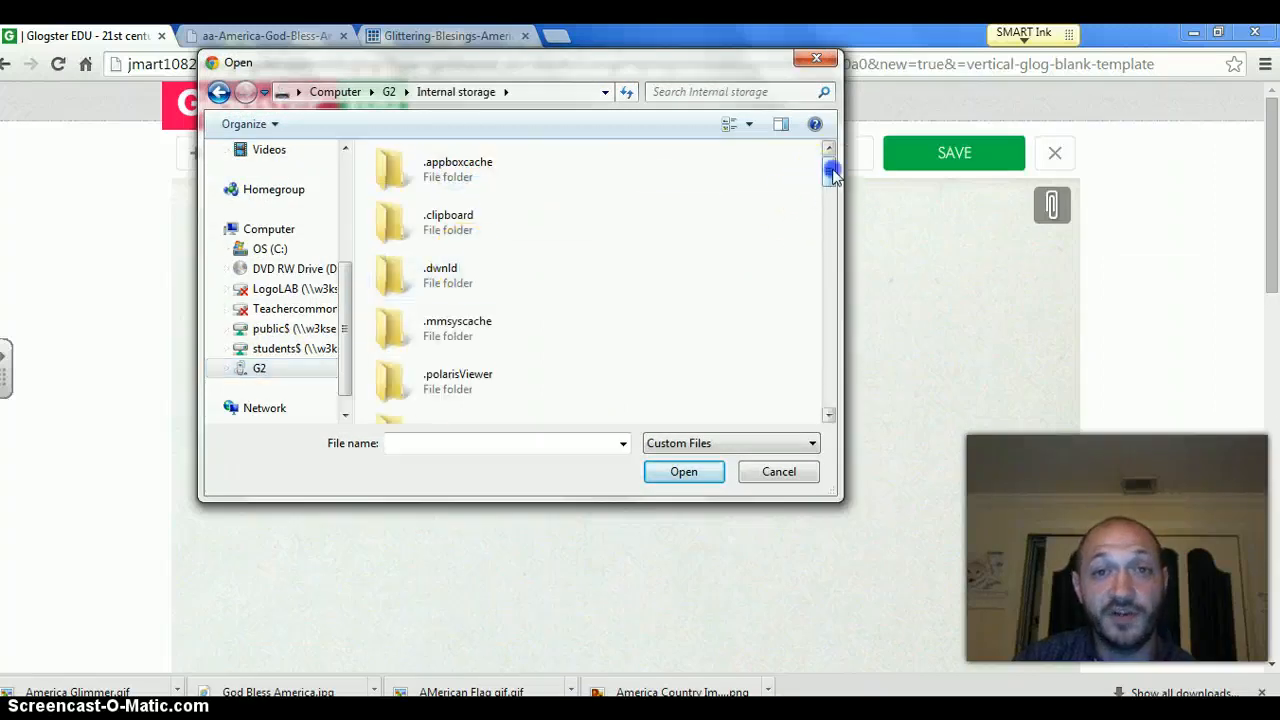
drag(829, 171, 833, 232)
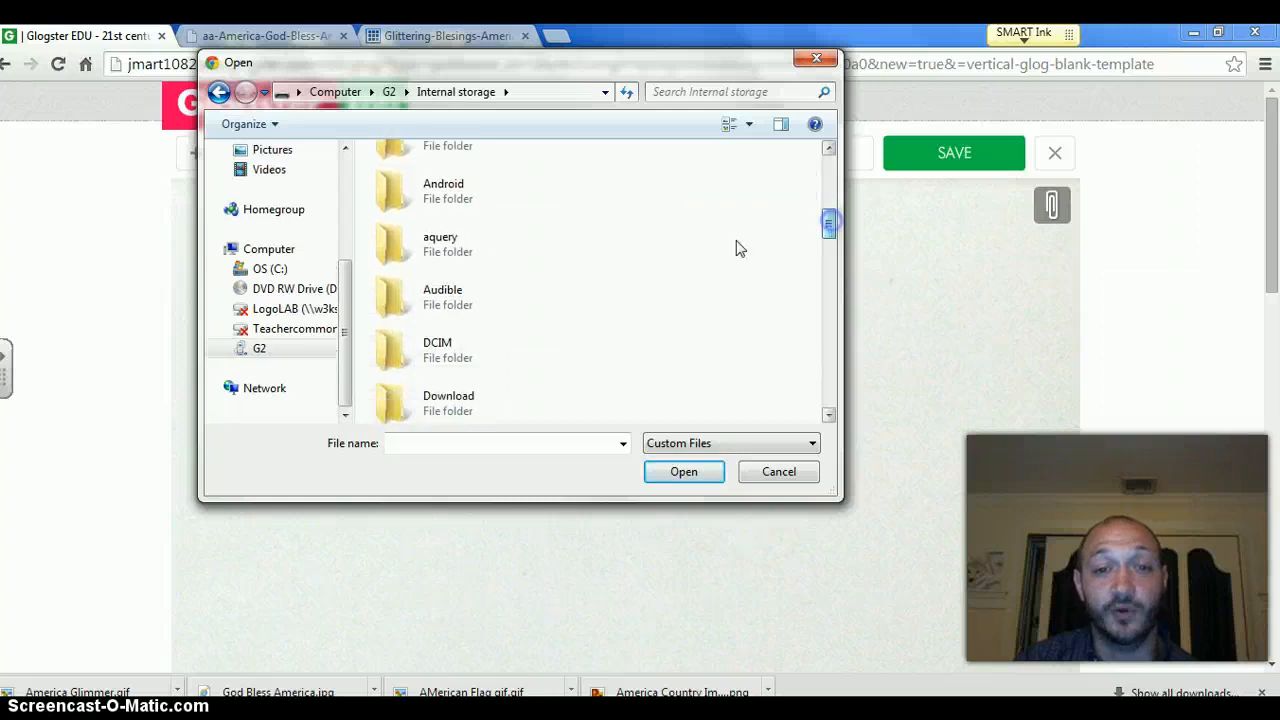
click(449, 350)
double_click(449, 350)
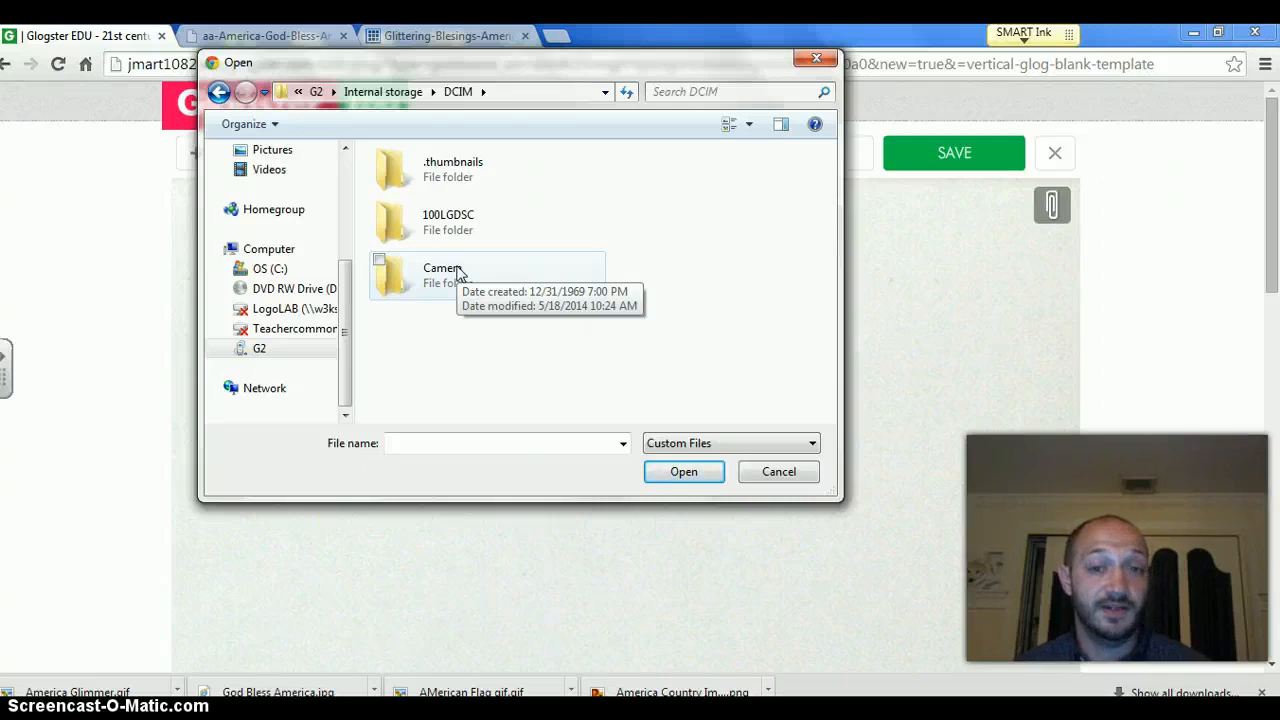
Upload the video file 20140527_203903 from the phone's Camera folder
double_click(452, 270)
click(797, 176)
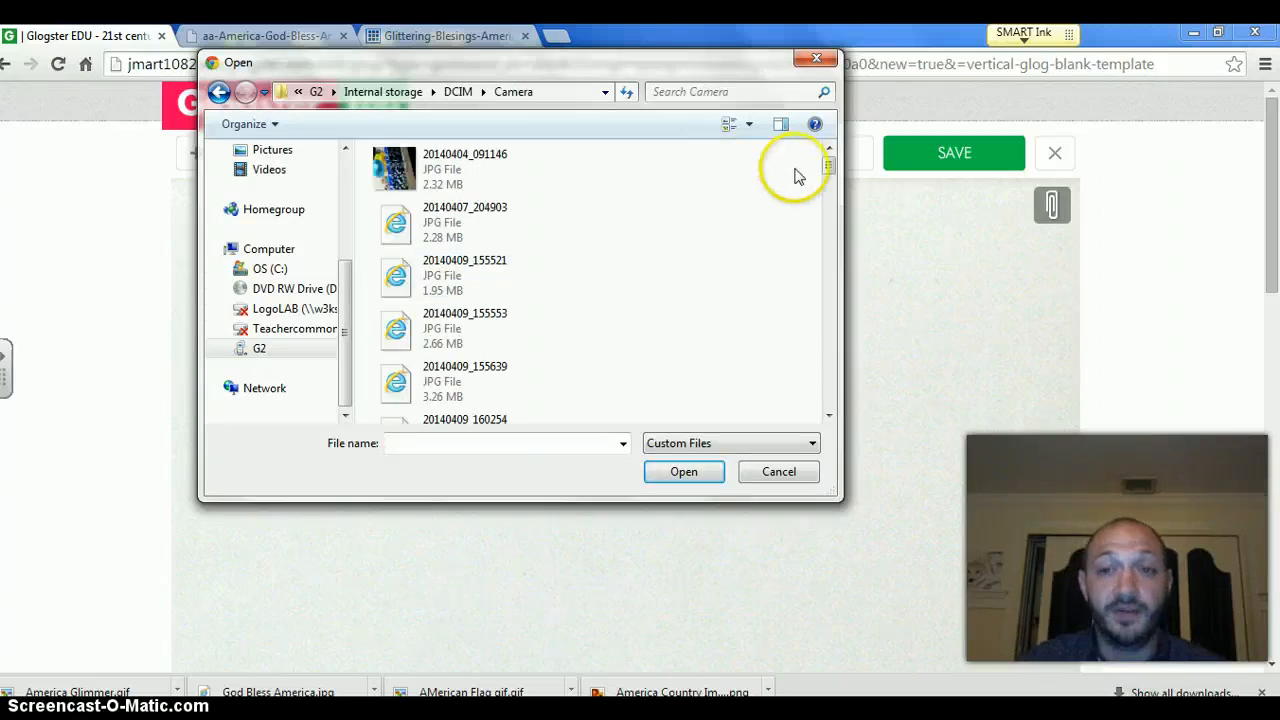
drag(827, 165, 823, 405)
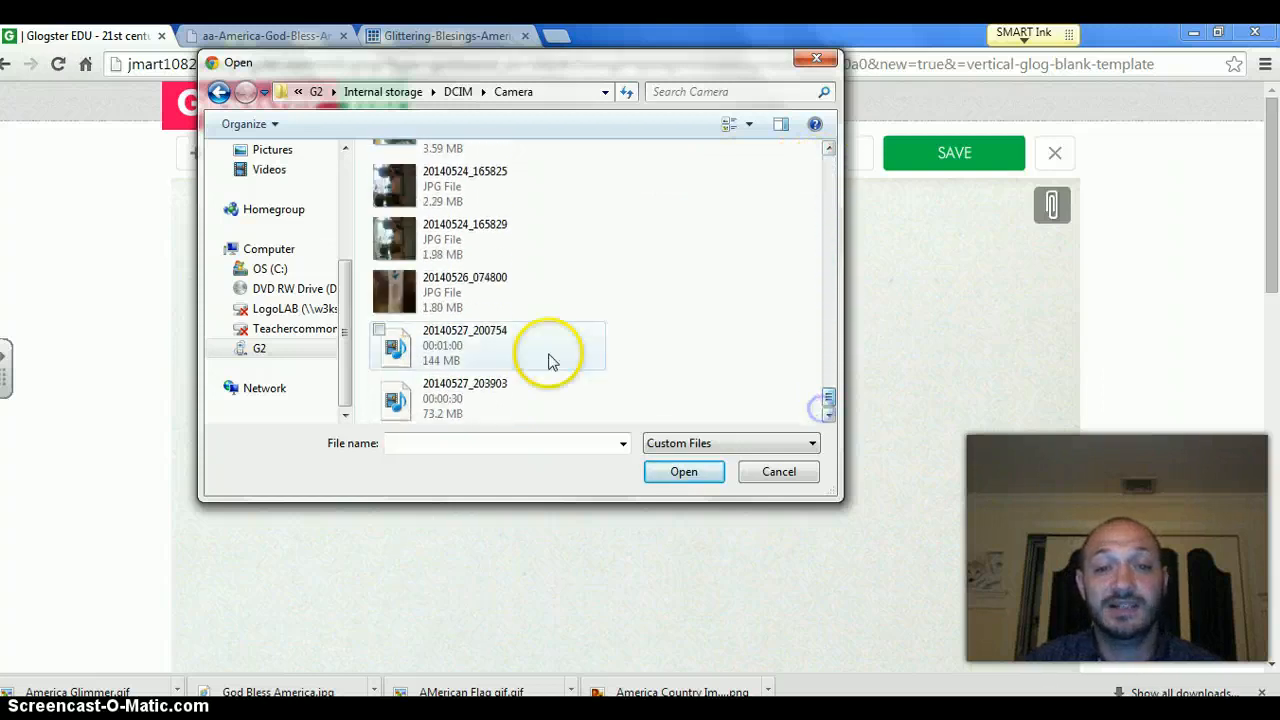
click(437, 400)
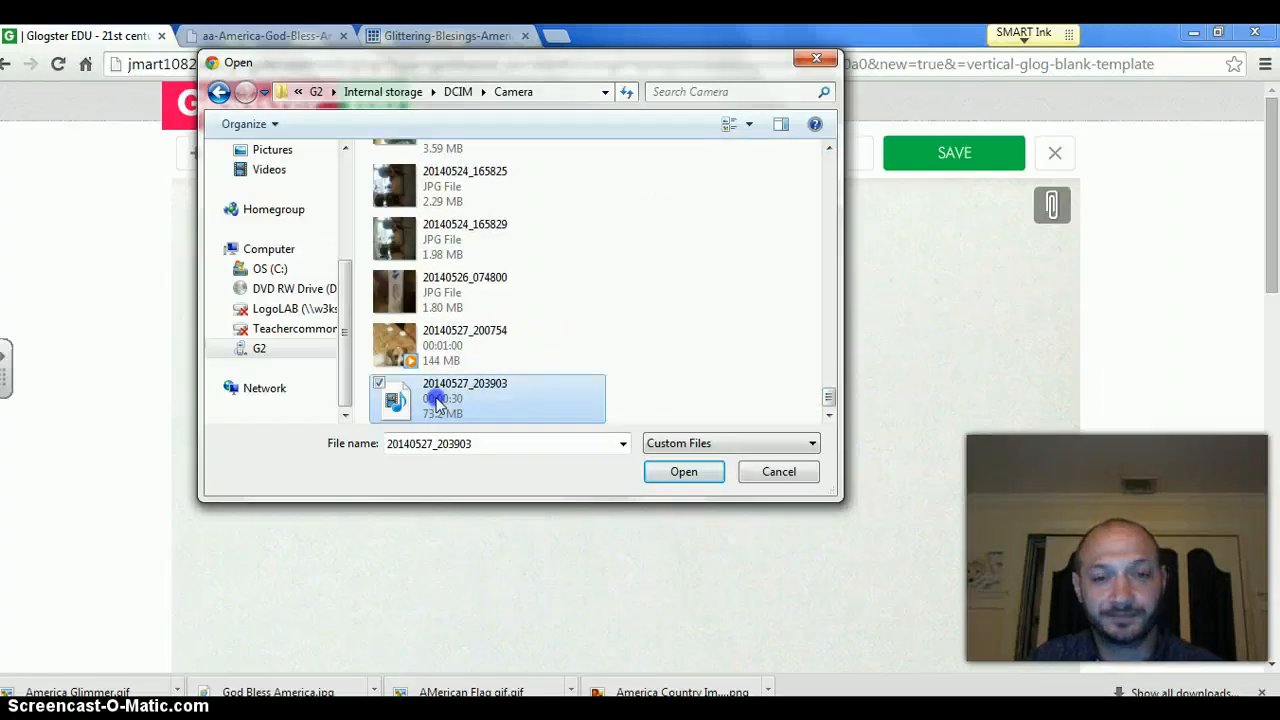
double_click(437, 400)
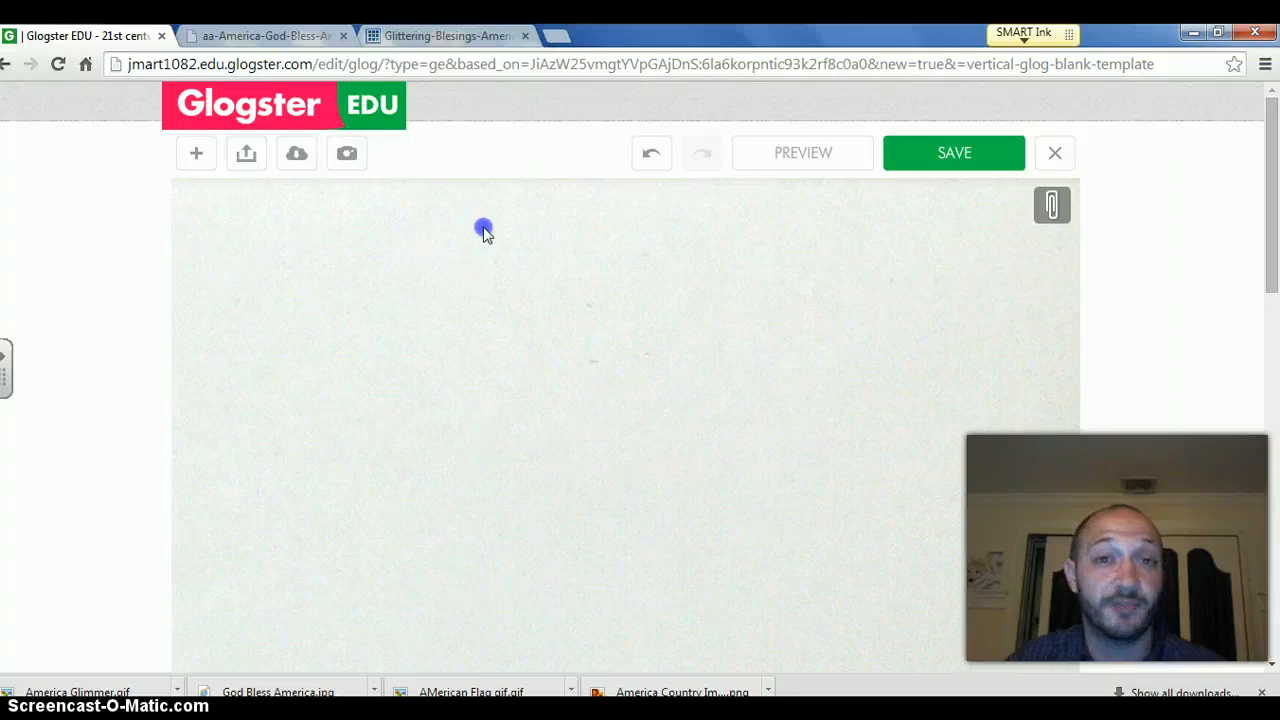
drag(483, 228, 530, 364)
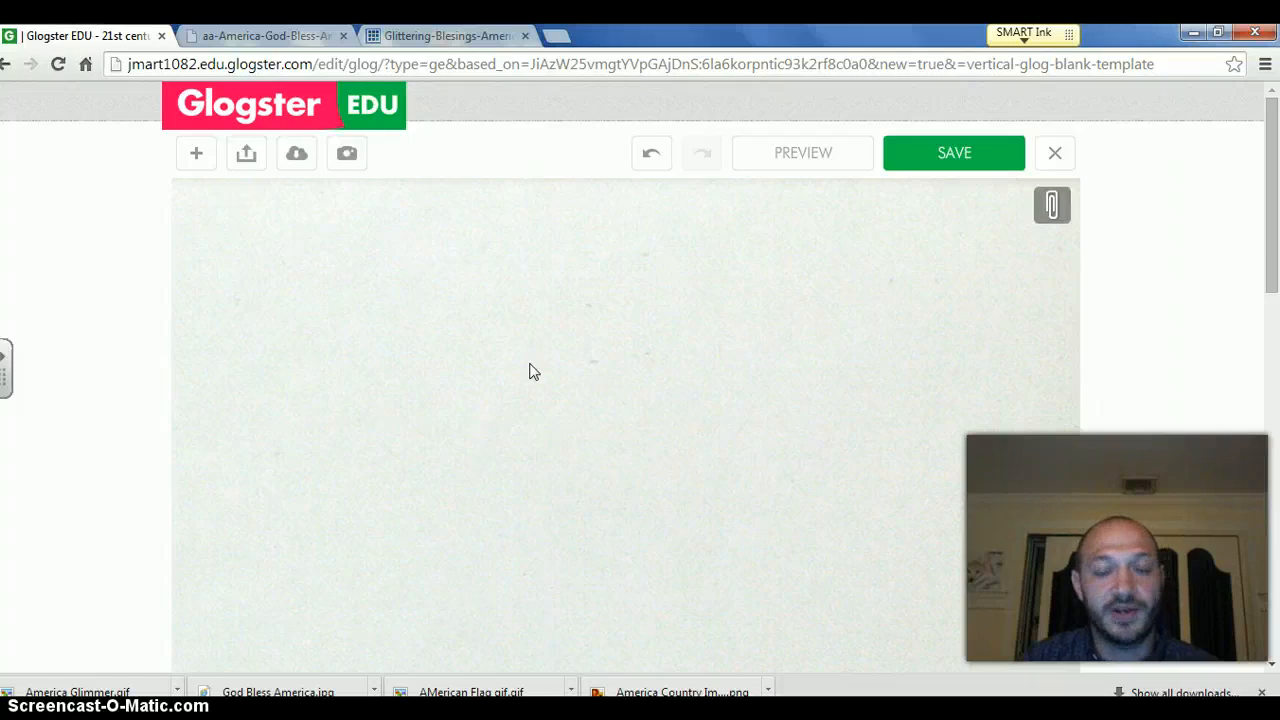
Set the uploaded bald eagle and American flag image as the glog's wall, using the stretch&fill option
click(199, 160)
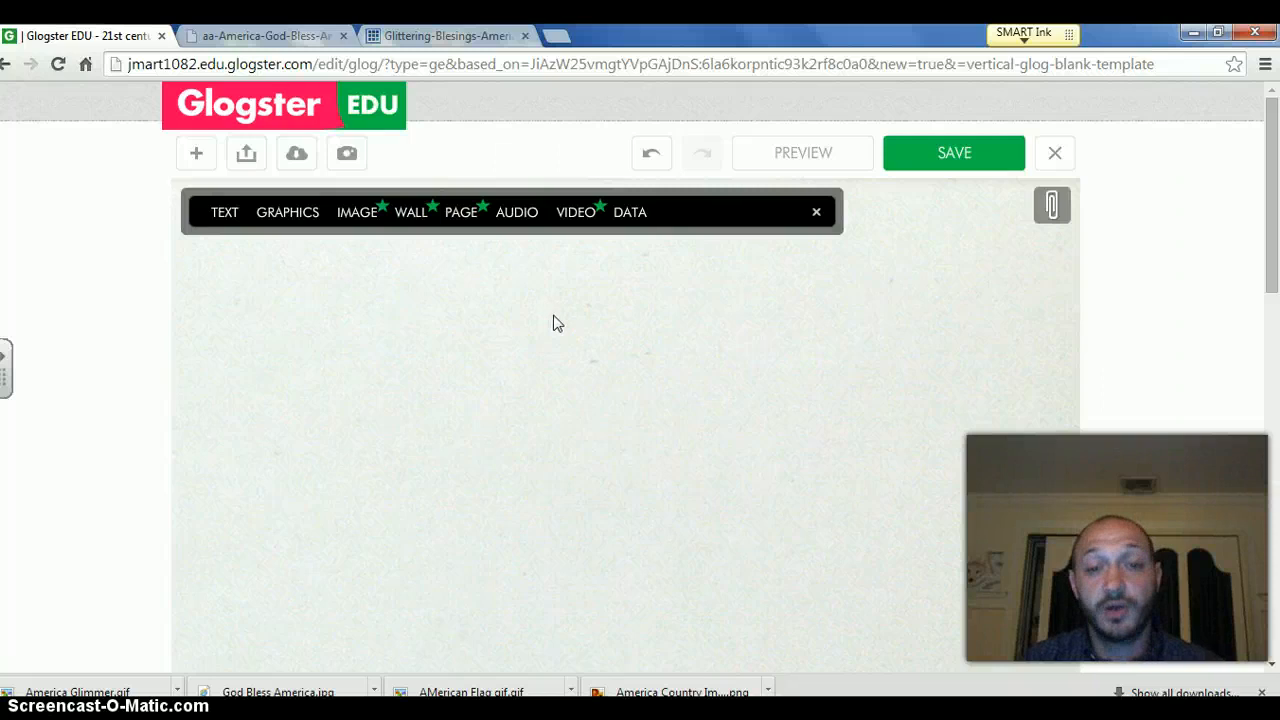
click(418, 214)
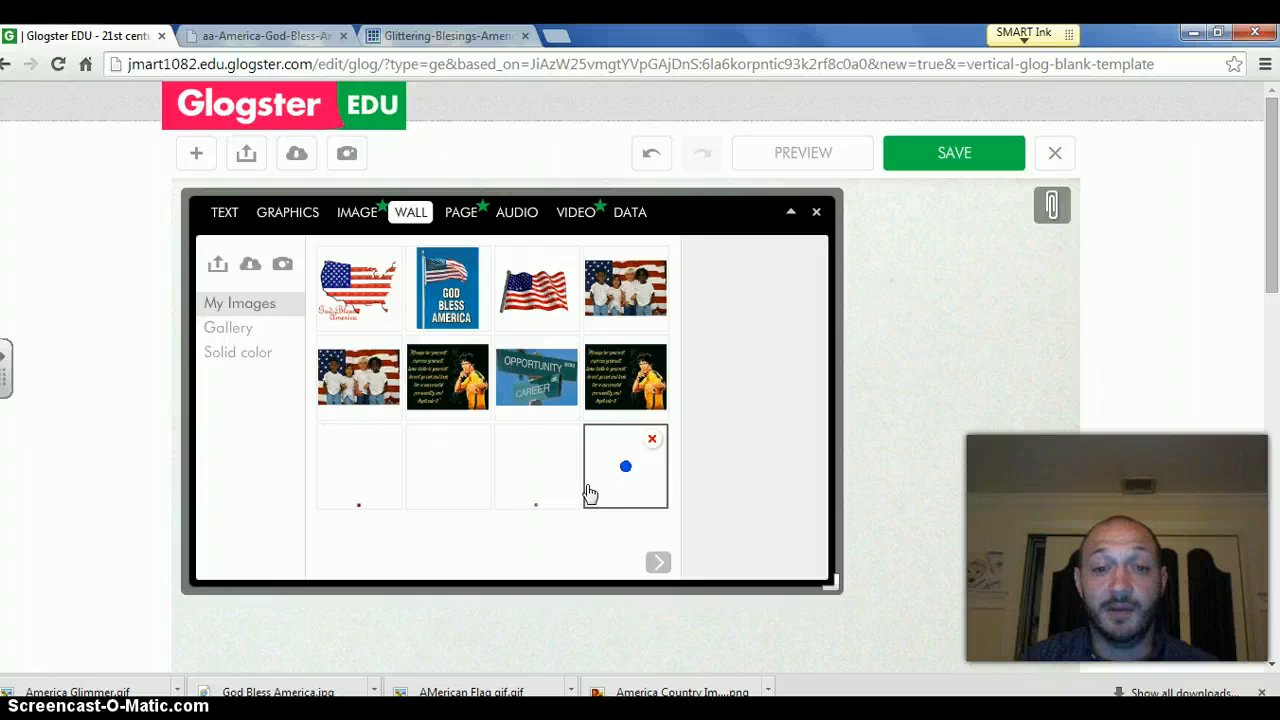
click(658, 564)
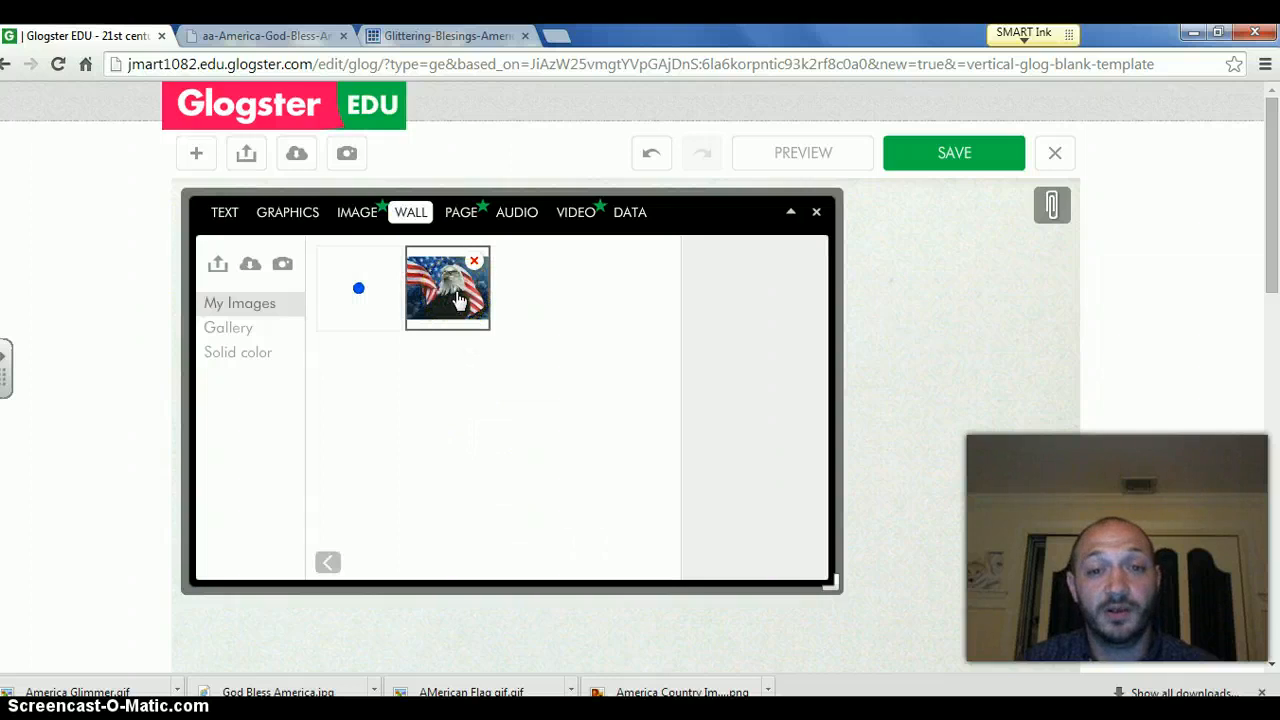
click(458, 300)
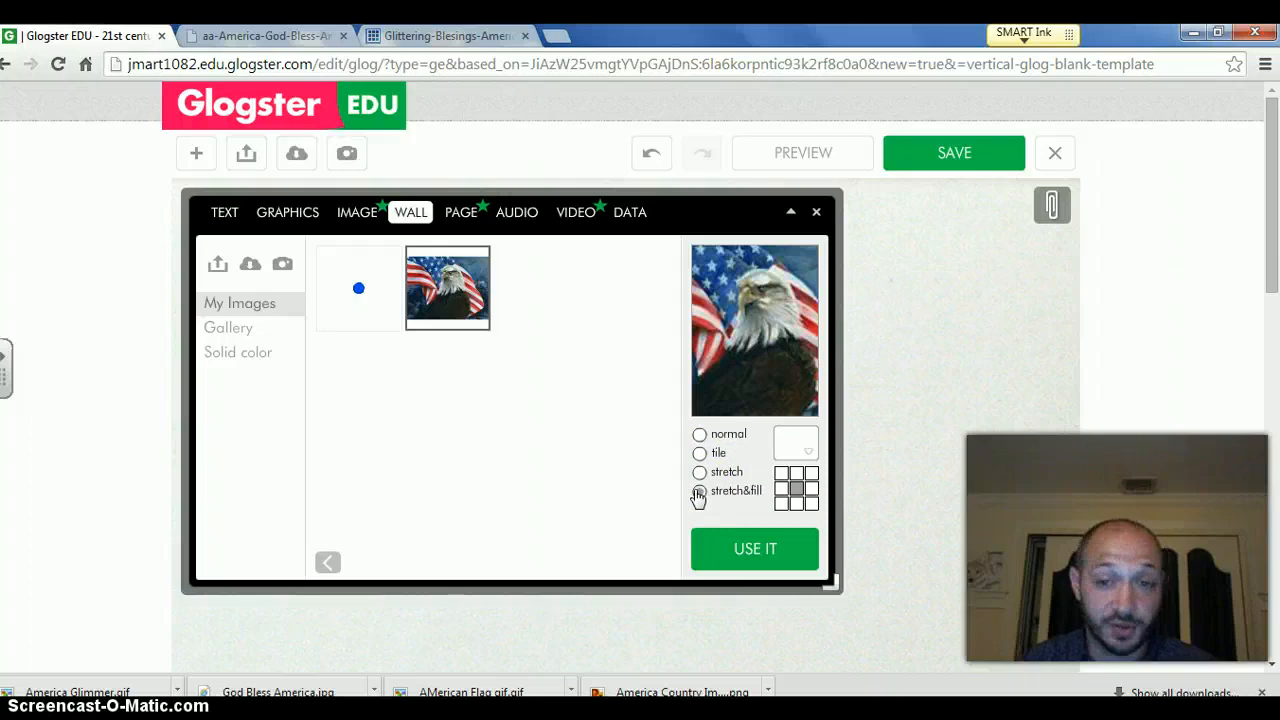
click(715, 541)
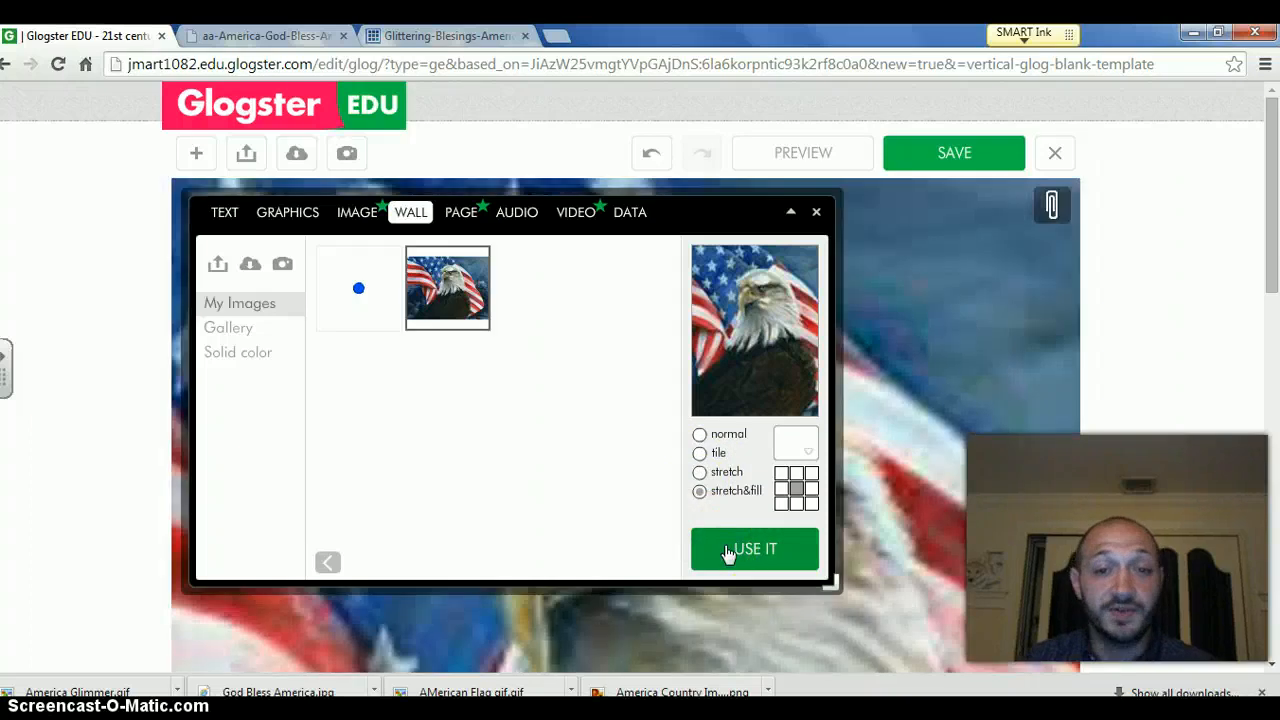
click(818, 213)
scroll(747, 230, down, 10)
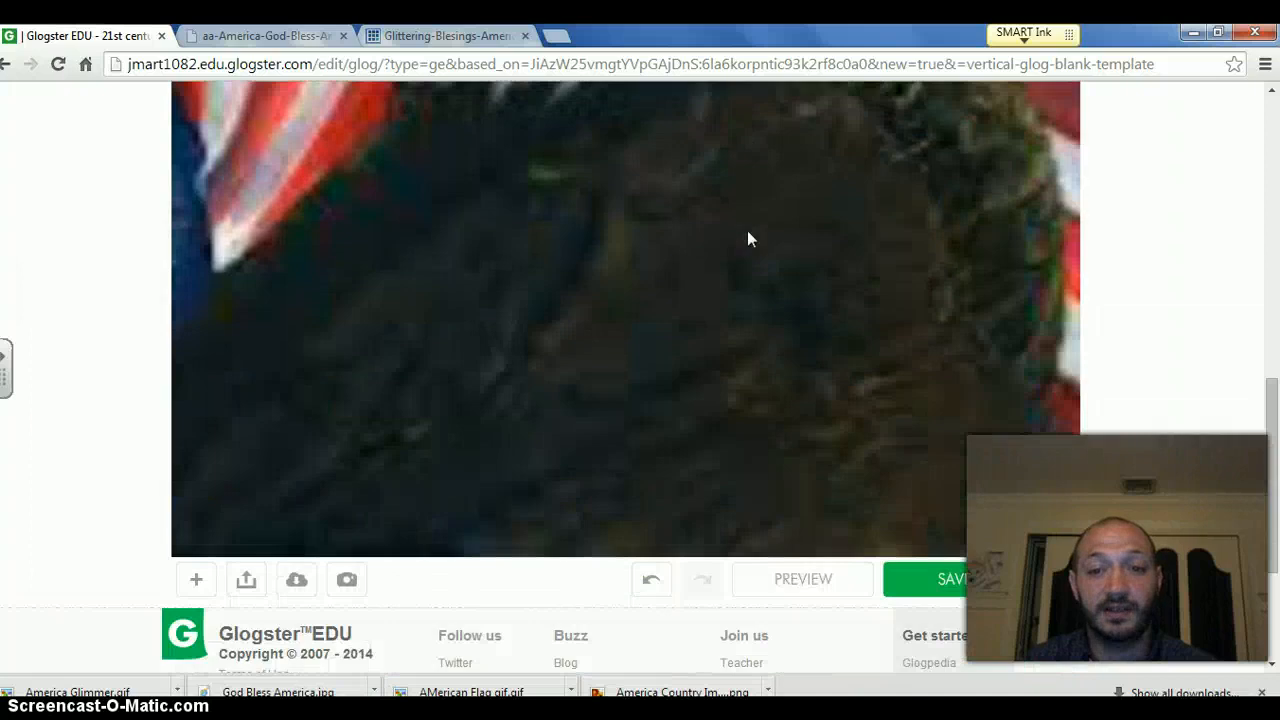
scroll(747, 230, up, 10)
scroll(747, 230, down, 3)
scroll(747, 230, up, 3)
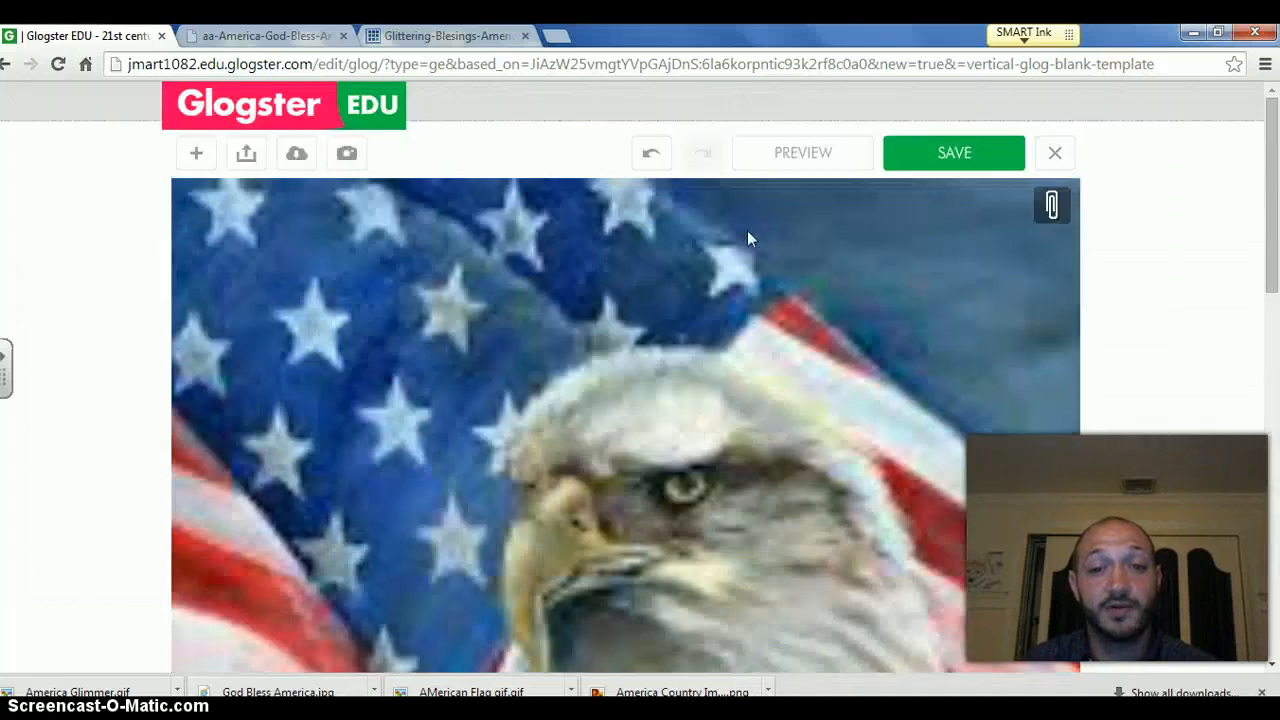
scroll(747, 238, down, 1)
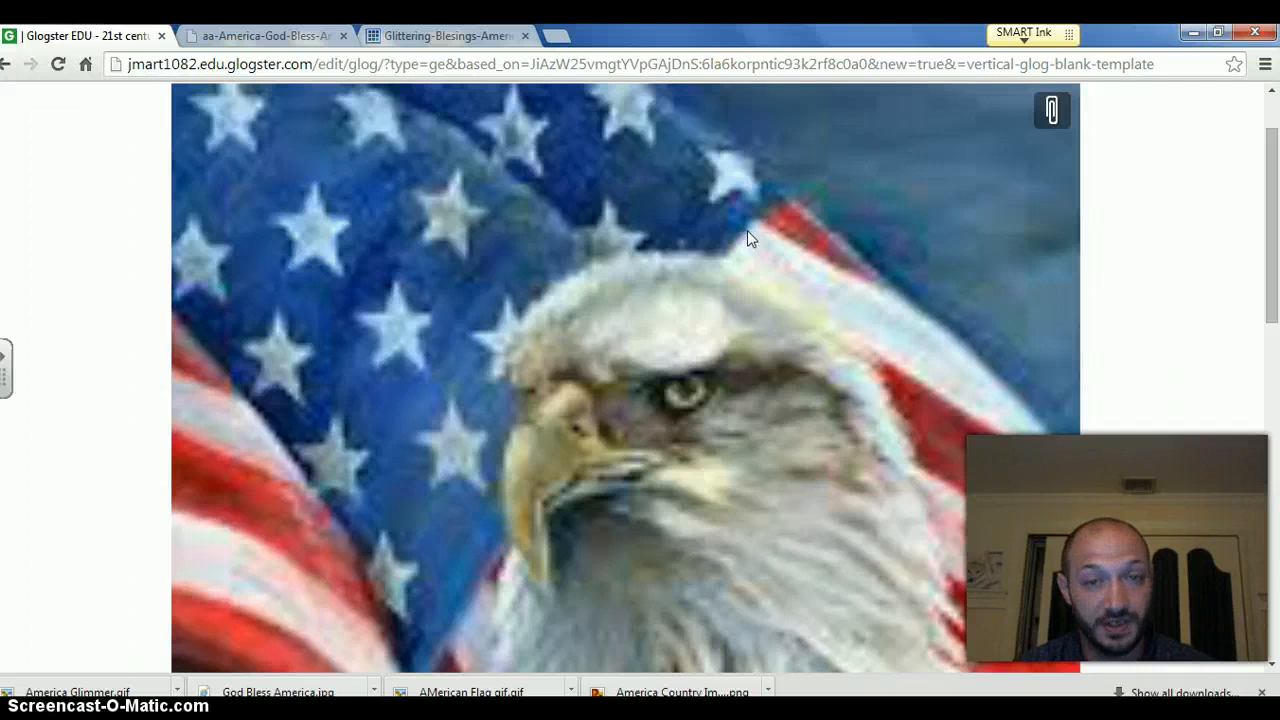
scroll(750, 238, up, 1)
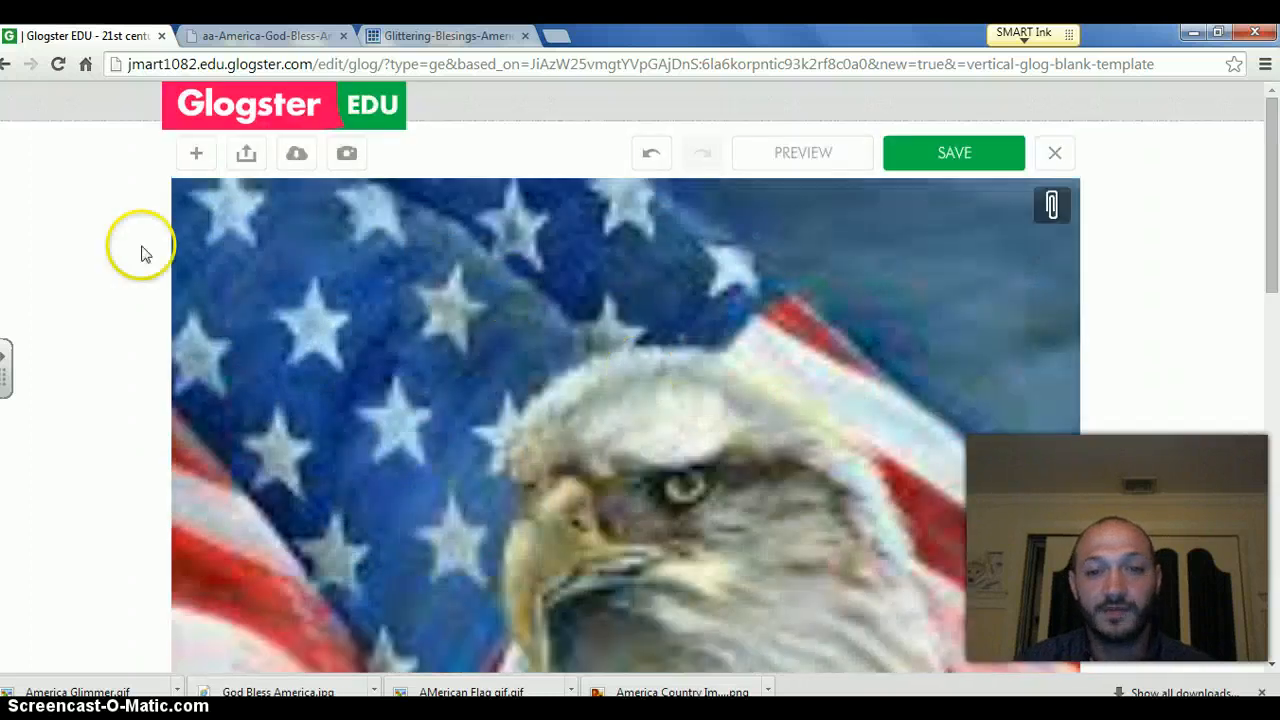
Add the flag-patterned United States map image from My Images to the glog and close the media tool palette
click(192, 154)
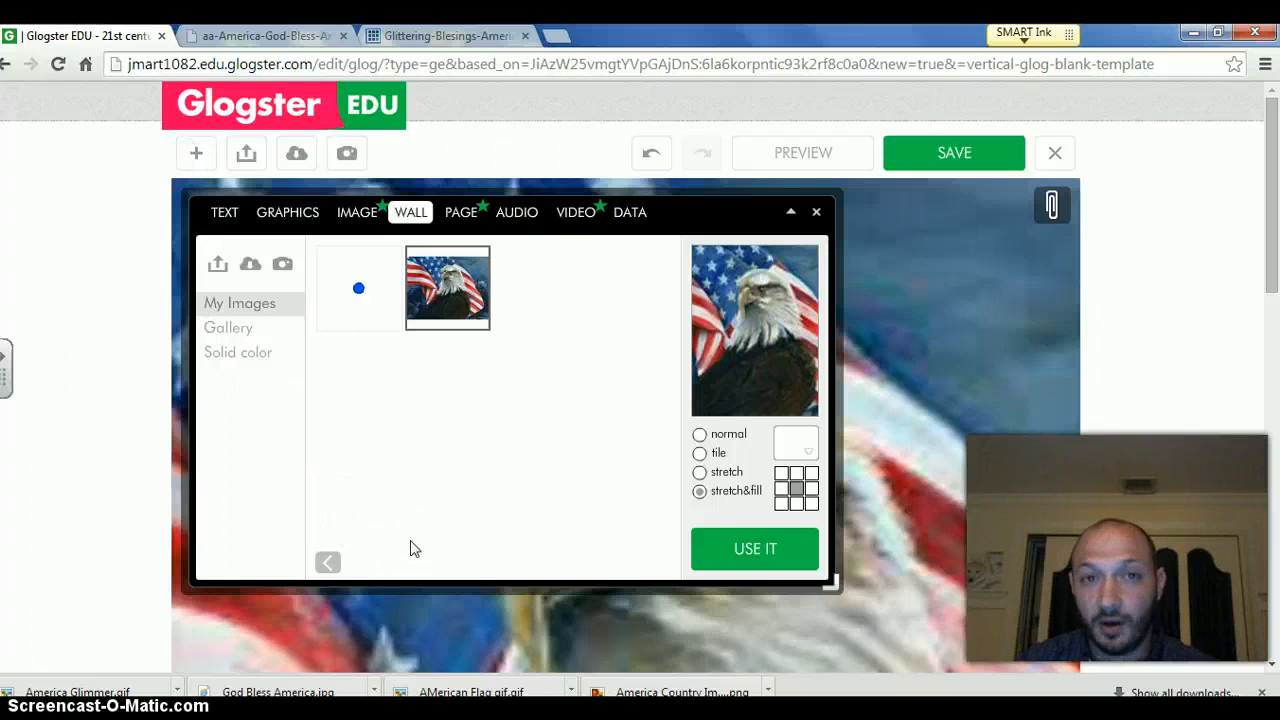
click(357, 212)
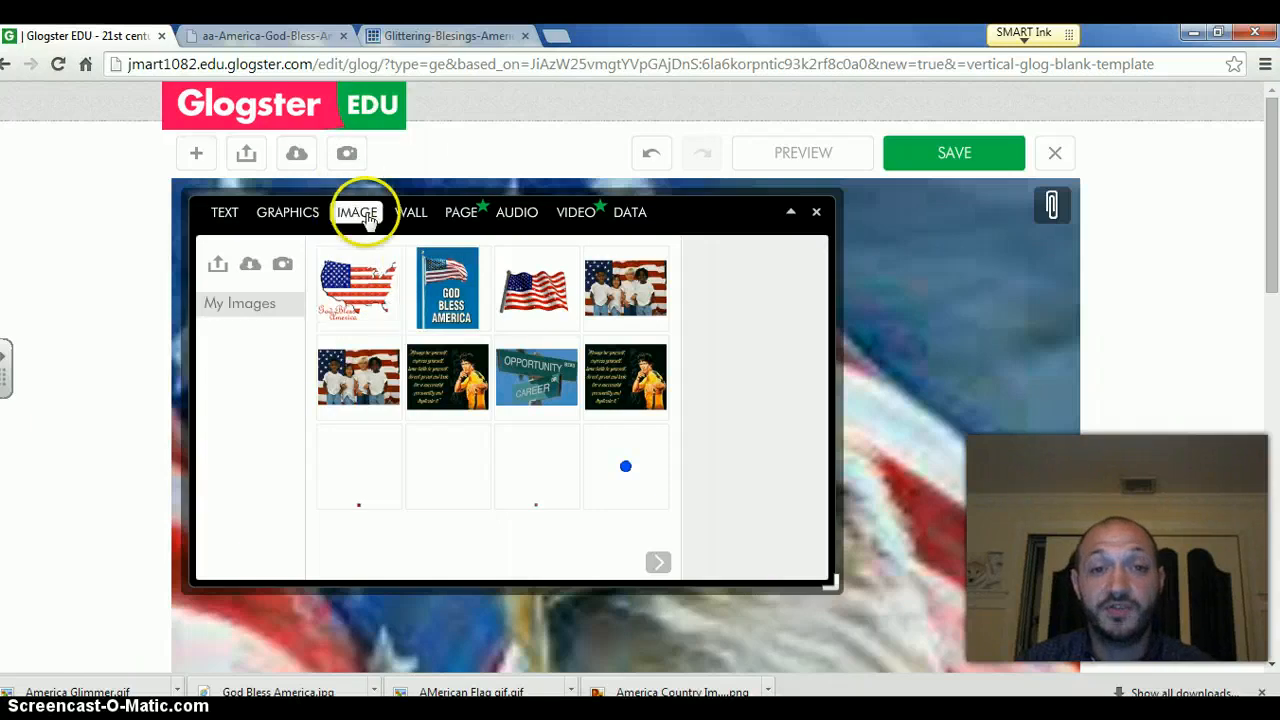
click(316, 218)
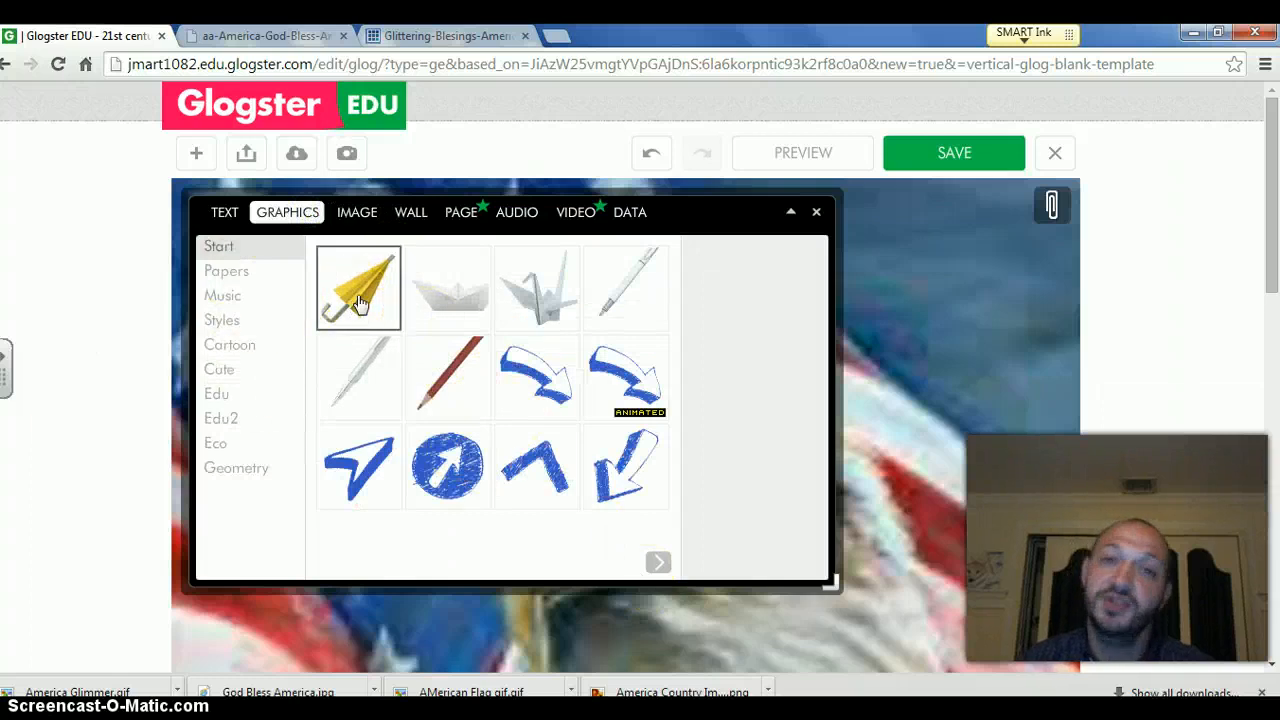
click(350, 212)
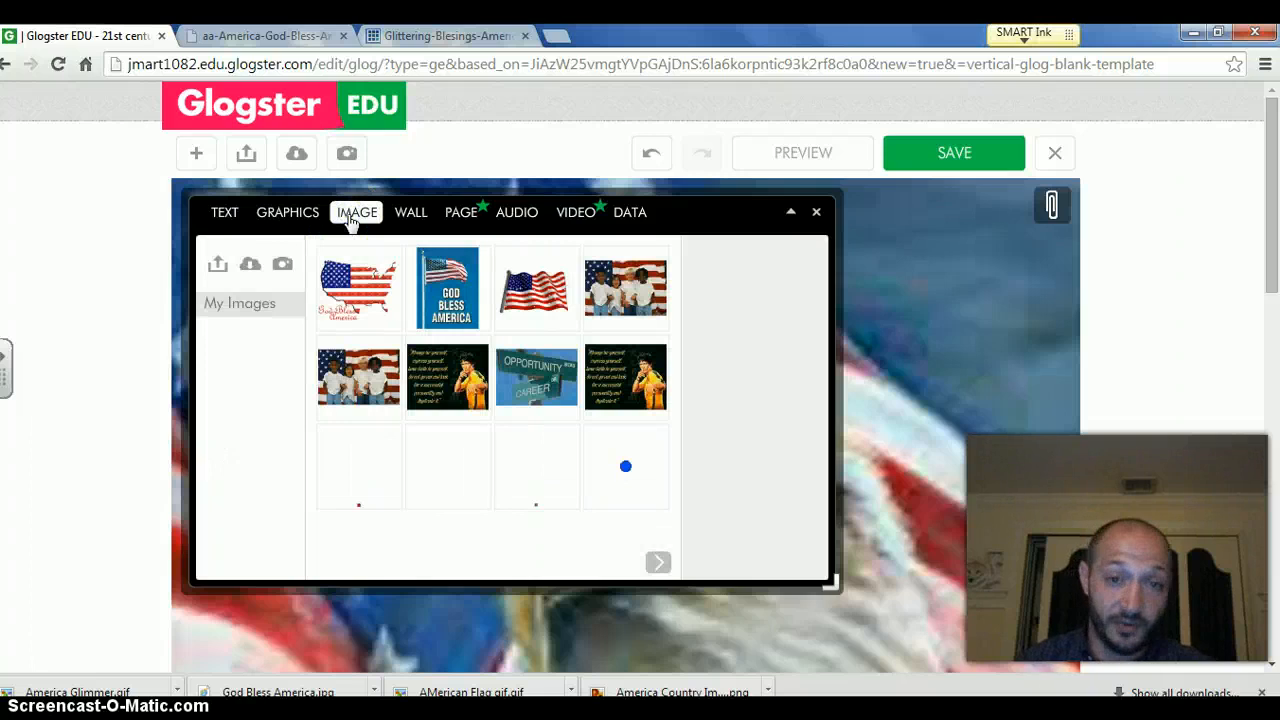
click(370, 293)
click(742, 553)
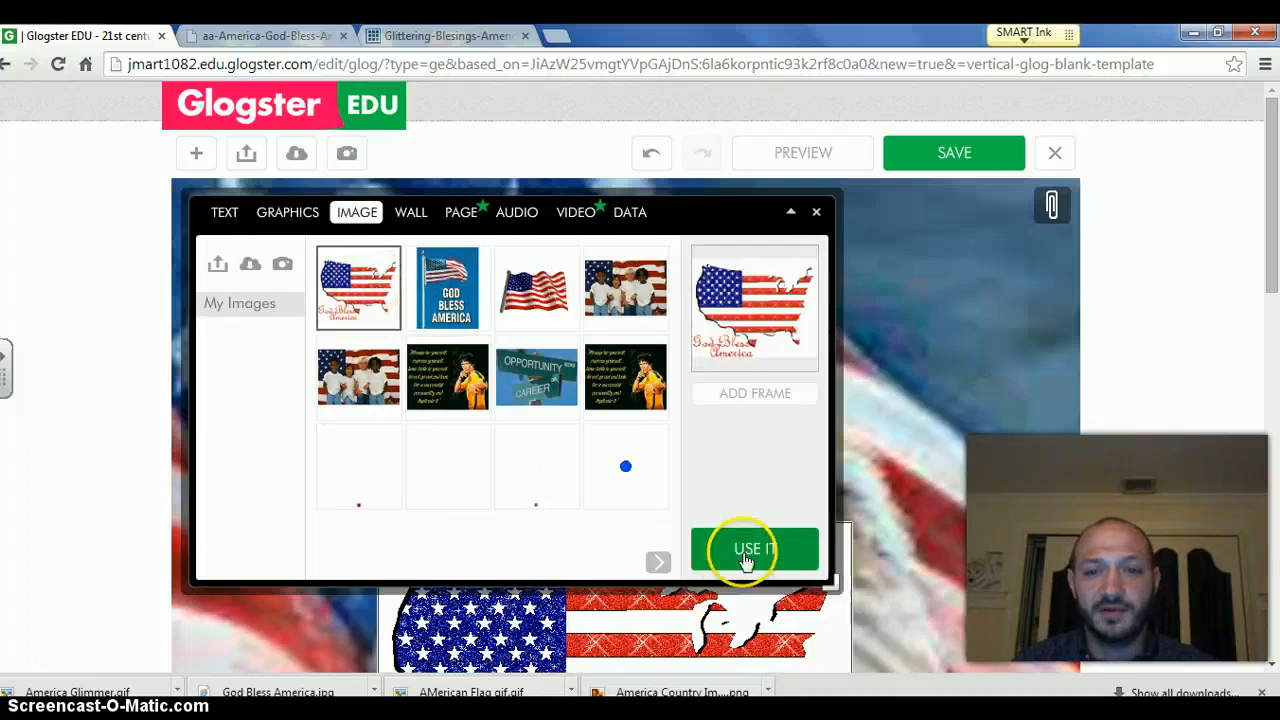
click(817, 212)
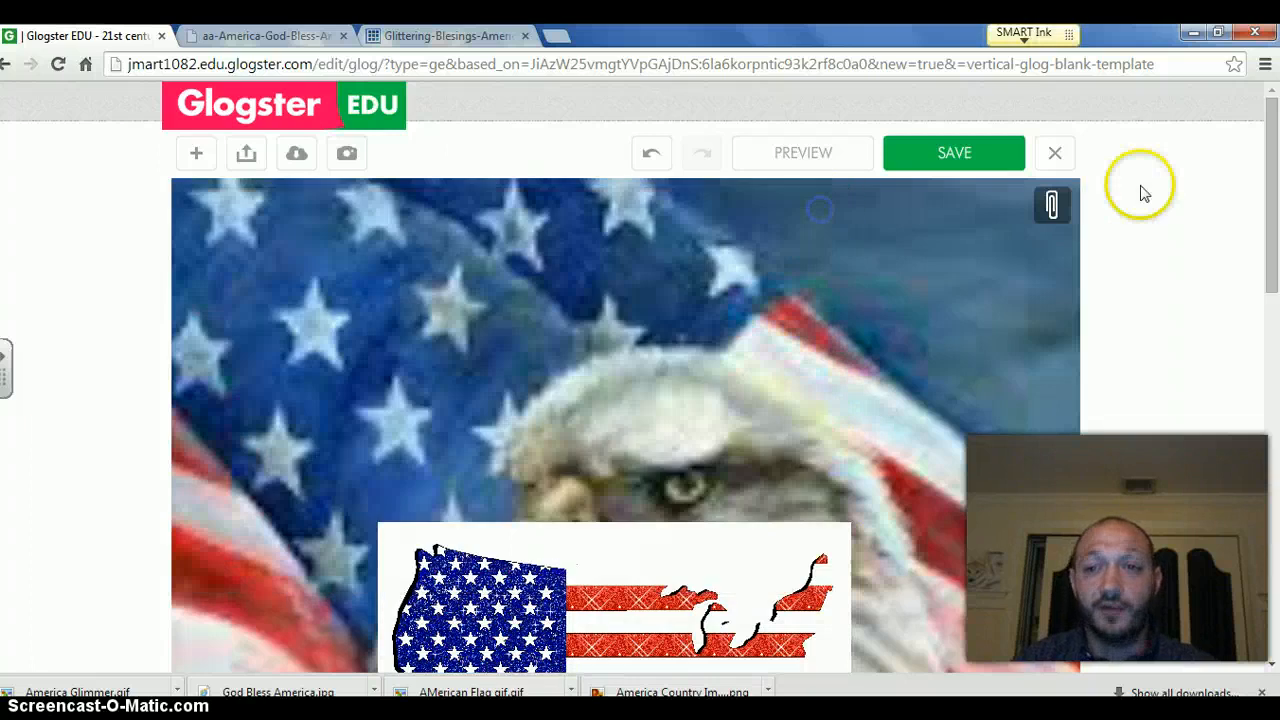
Shrink the United States map image and move it to the right side of the canvas, beside the eagle's chest
drag(1268, 180, 1271, 270)
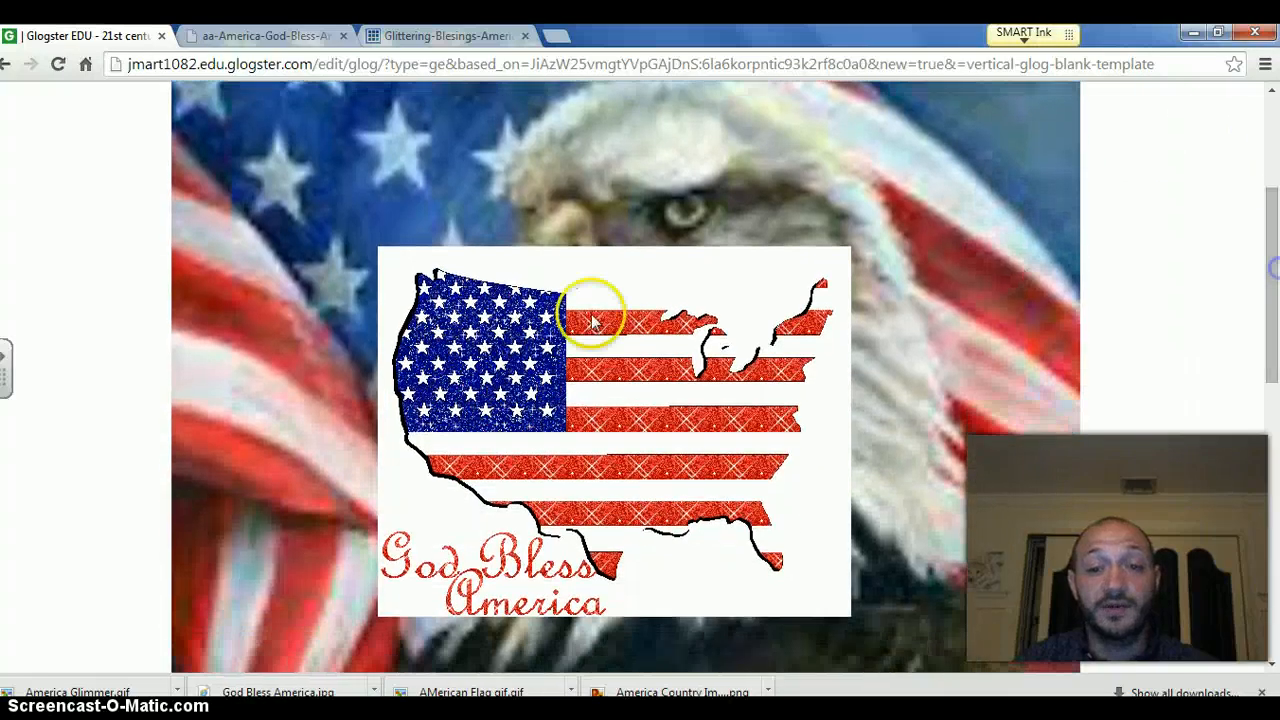
click(766, 292)
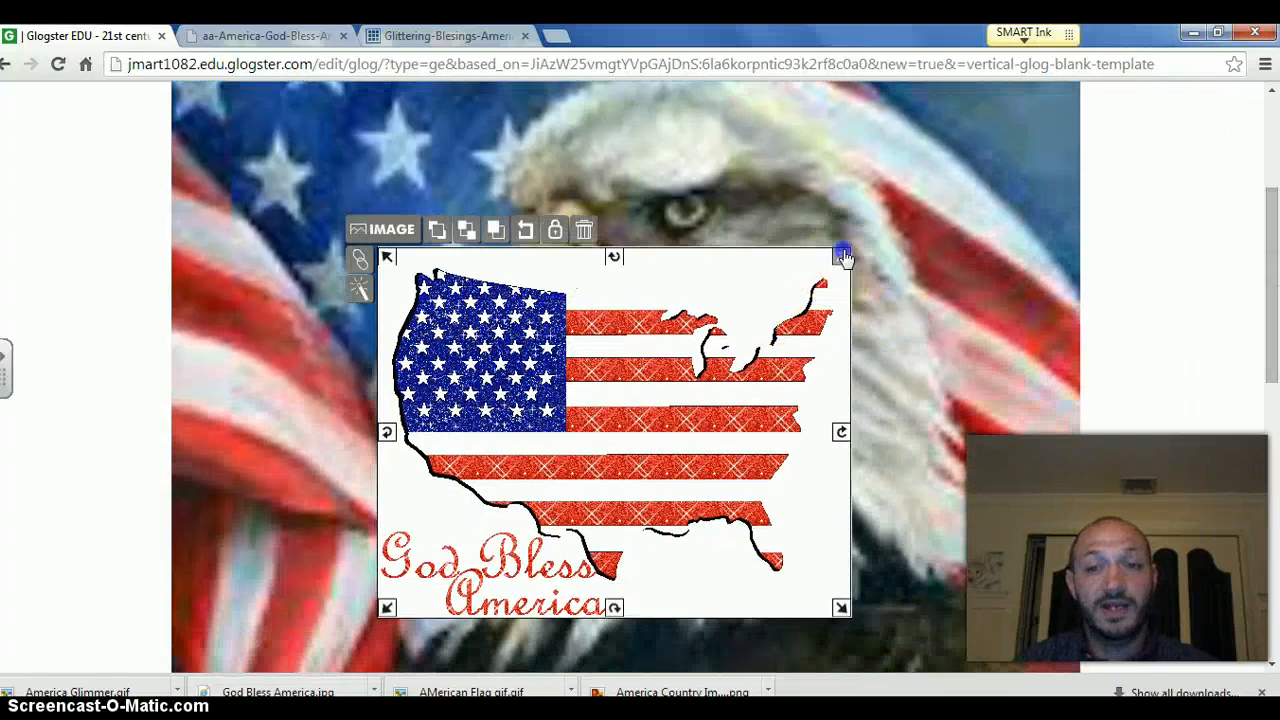
drag(843, 251, 658, 411)
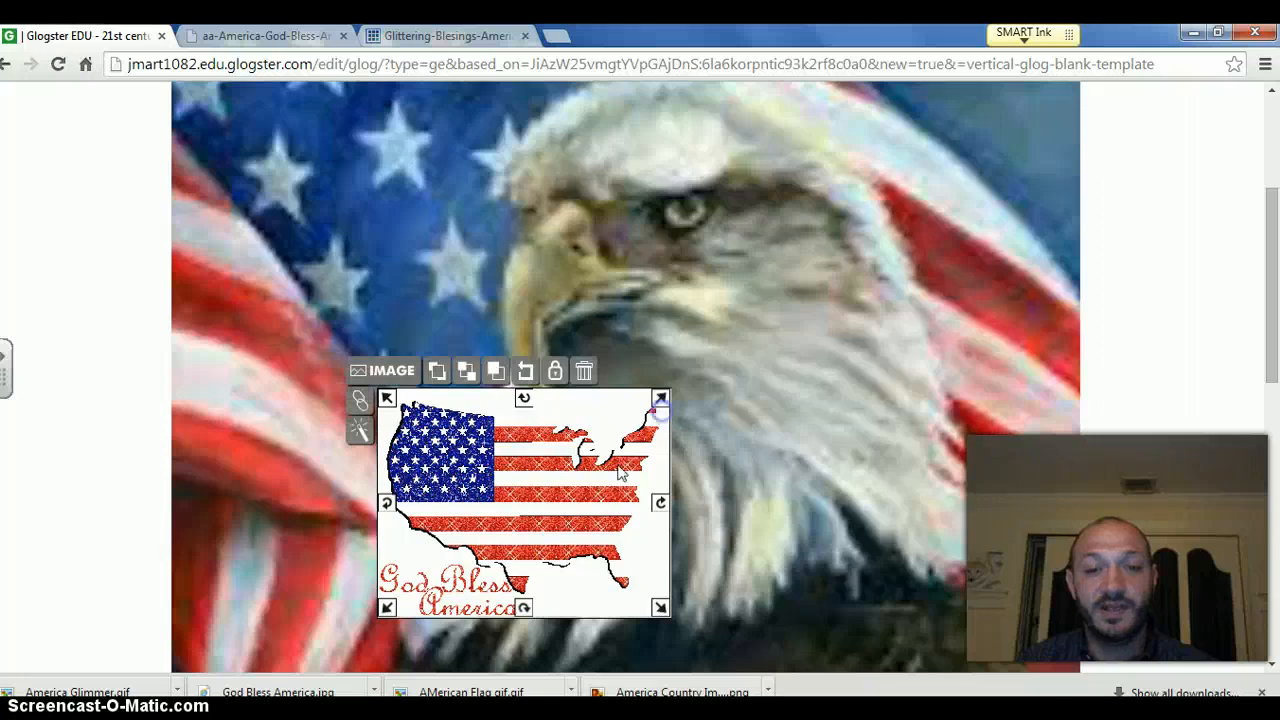
drag(560, 548, 944, 588)
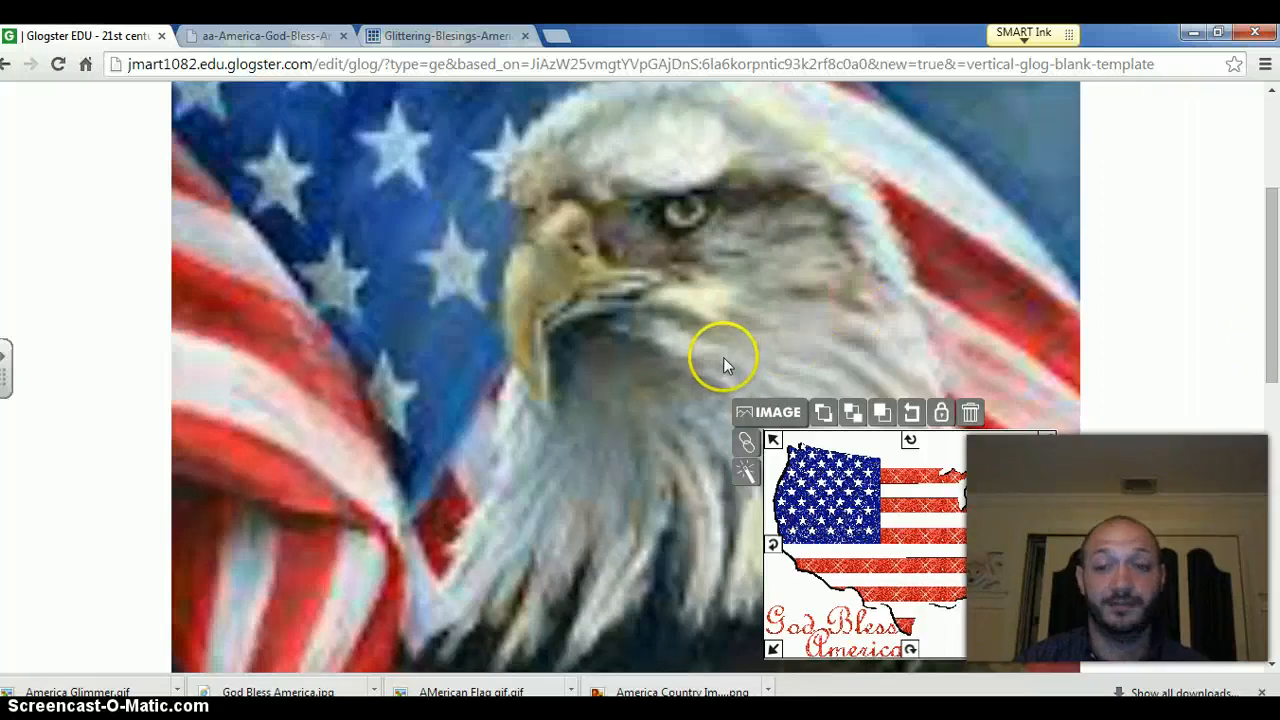
Add the blue "God Bless America" flagpole image from My Images to the glog and close the media tool palette
drag(1268, 337, 1259, 252)
click(464, 408)
click(199, 162)
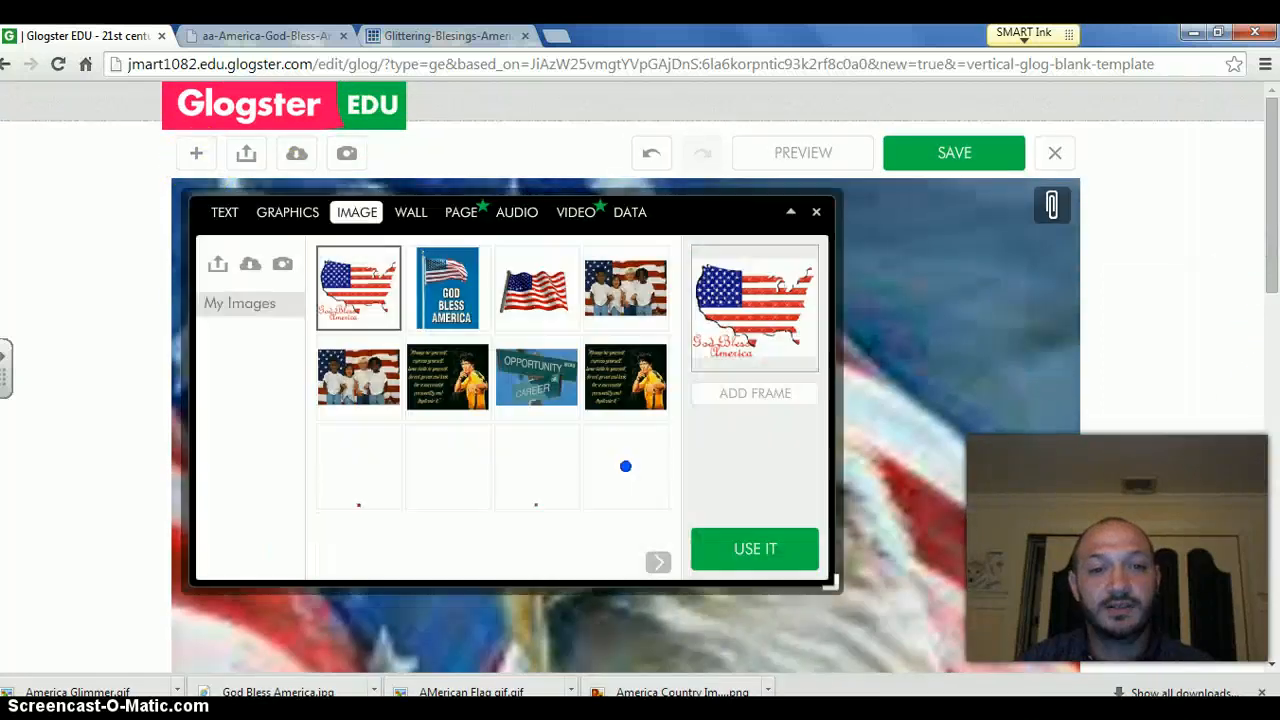
click(447, 290)
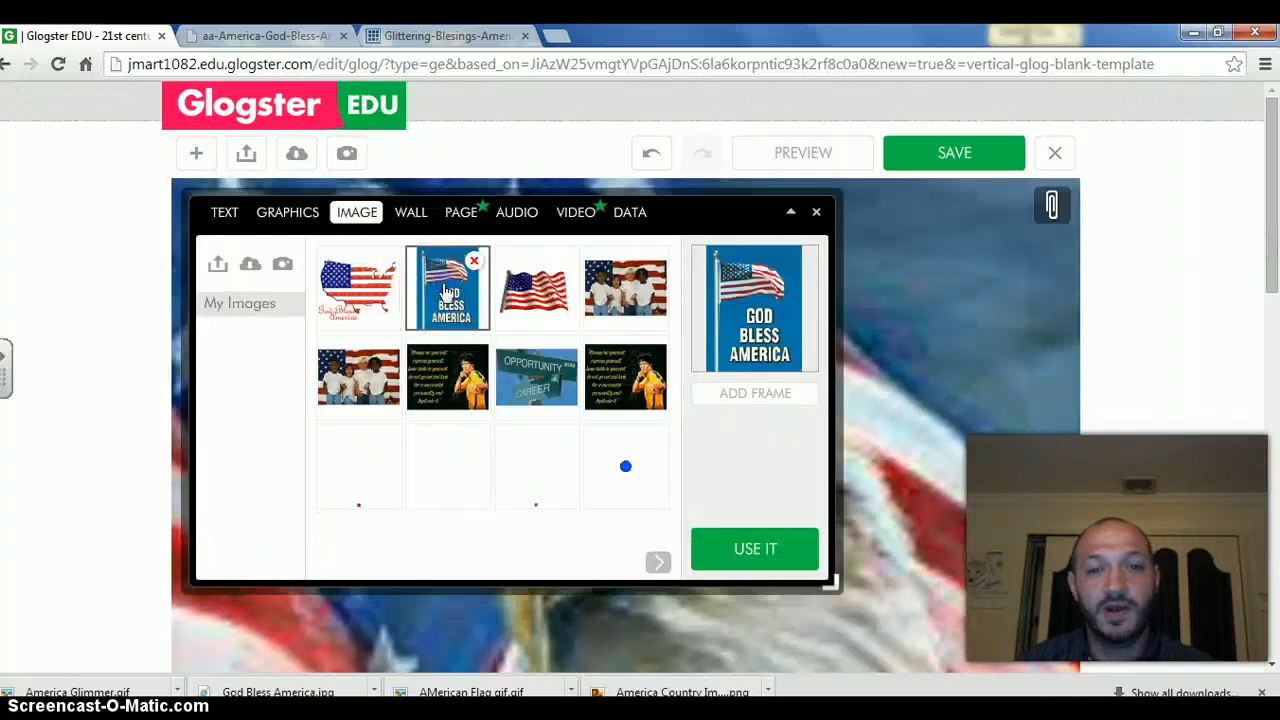
click(714, 549)
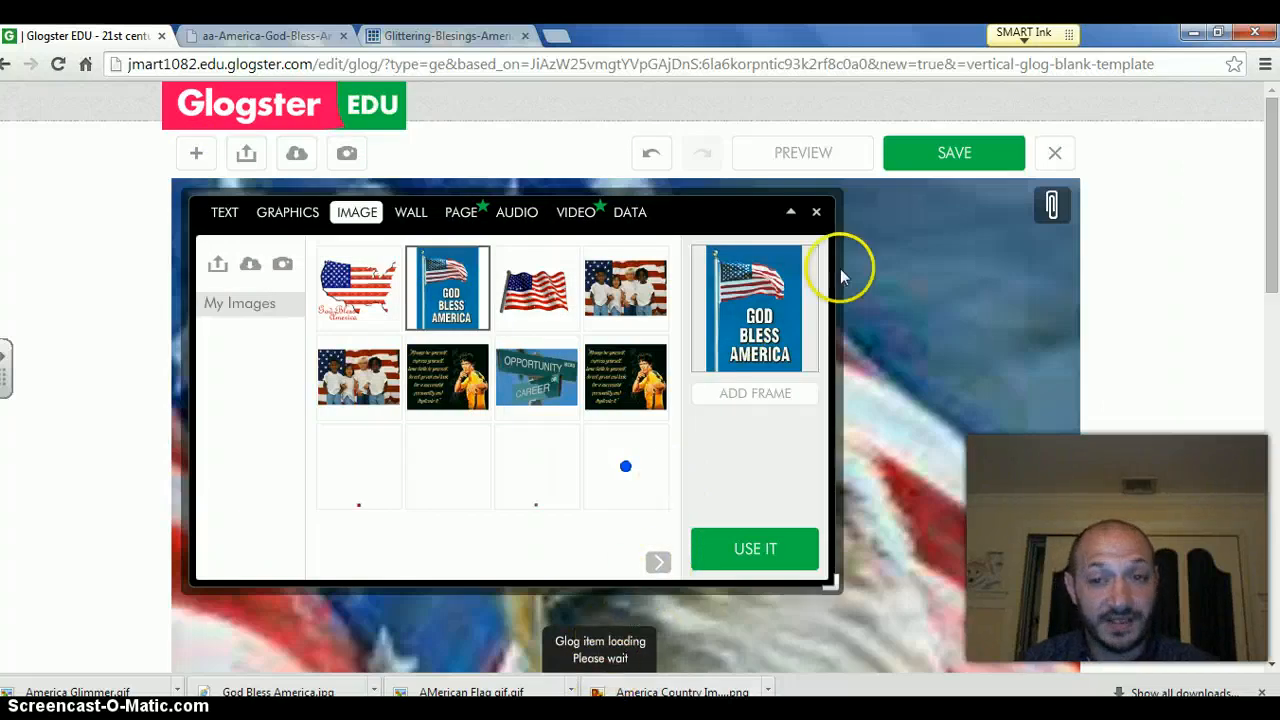
click(816, 212)
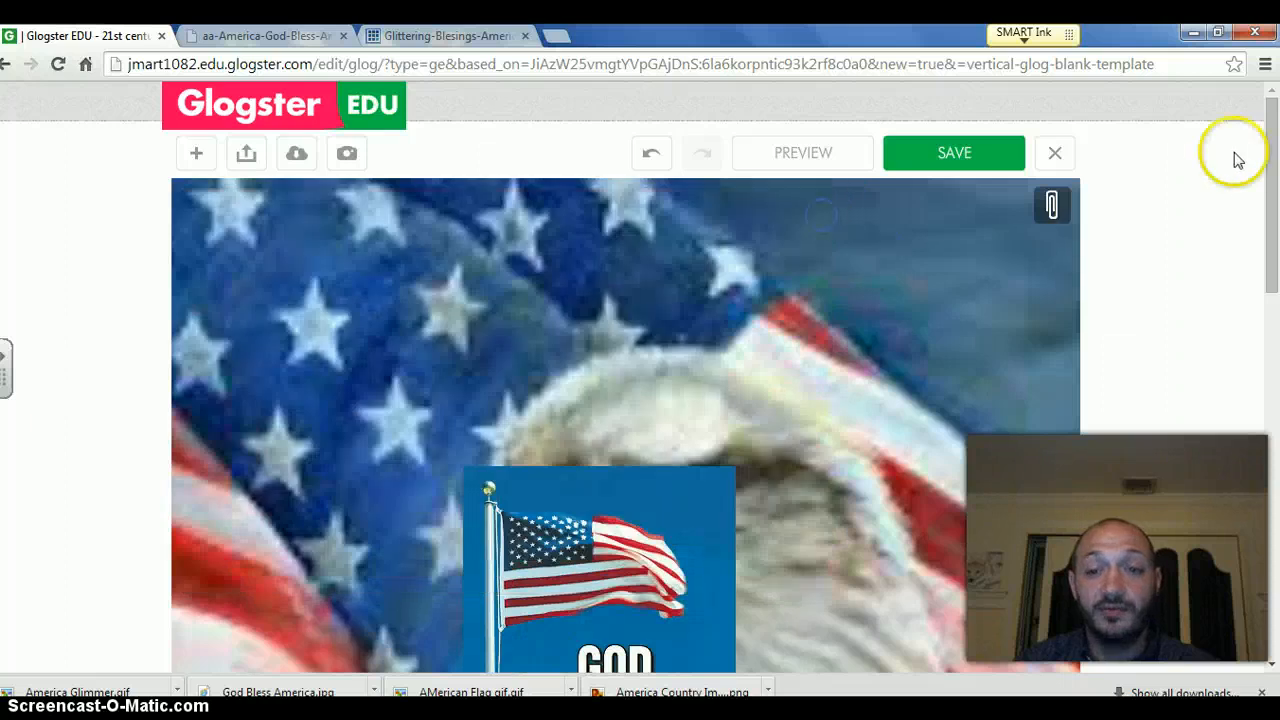
Shrink the blue "God Bless America" image and place it on the canvas's left side, level with the map image
drag(1266, 185, 1257, 263)
click(608, 345)
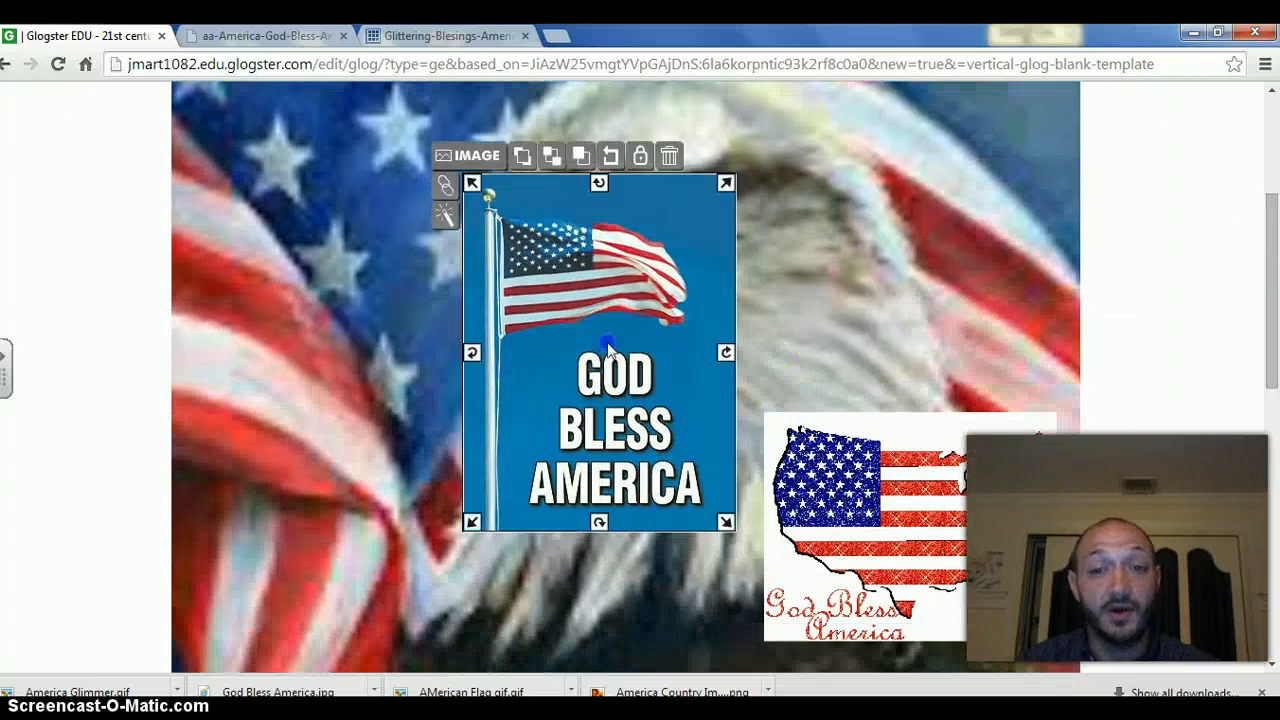
drag(722, 521, 670, 476)
drag(509, 263, 344, 257)
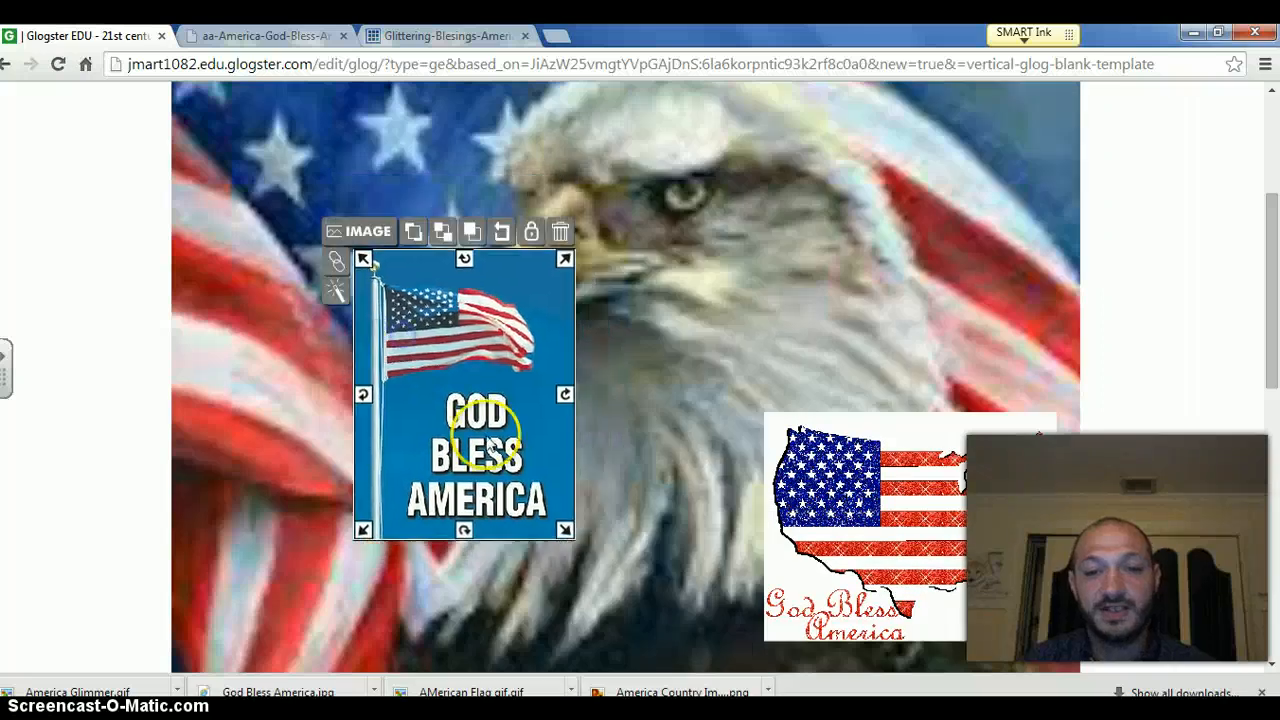
drag(564, 531, 513, 466)
drag(410, 330, 331, 498)
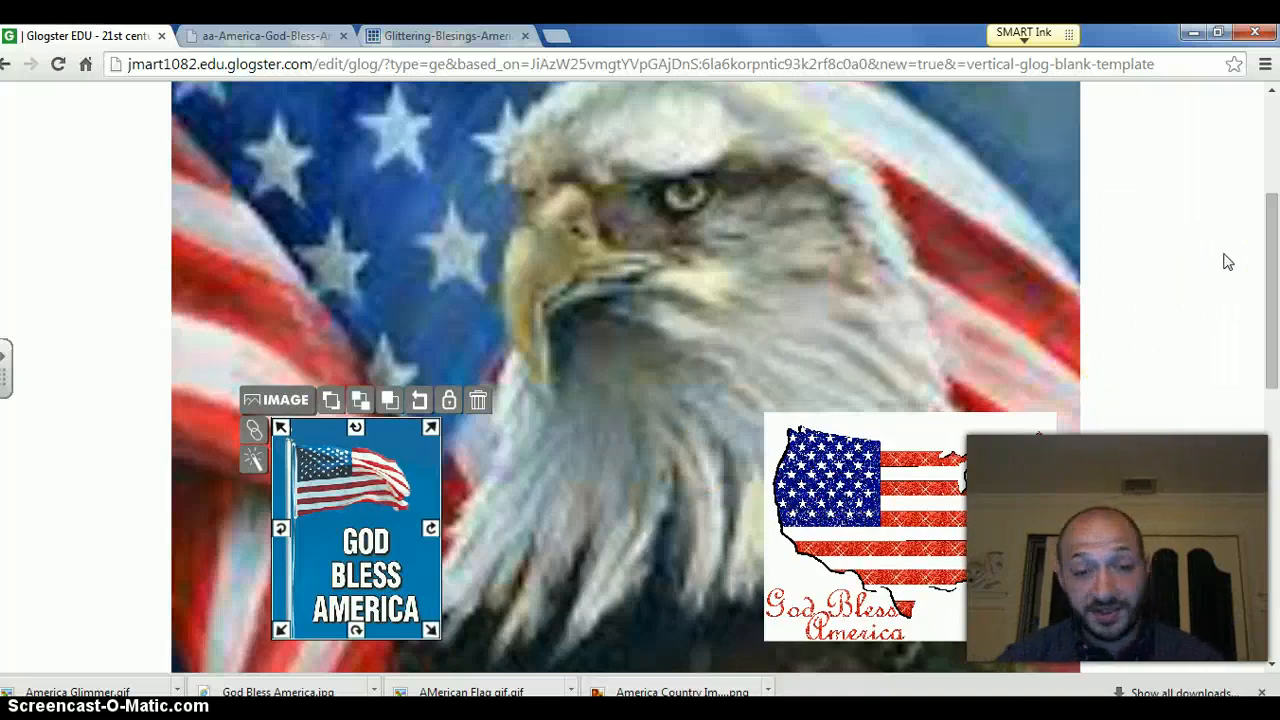
Browse the pages of text bubble and label designs in the Start category of the text tools
scroll(1265, 222, up, 3)
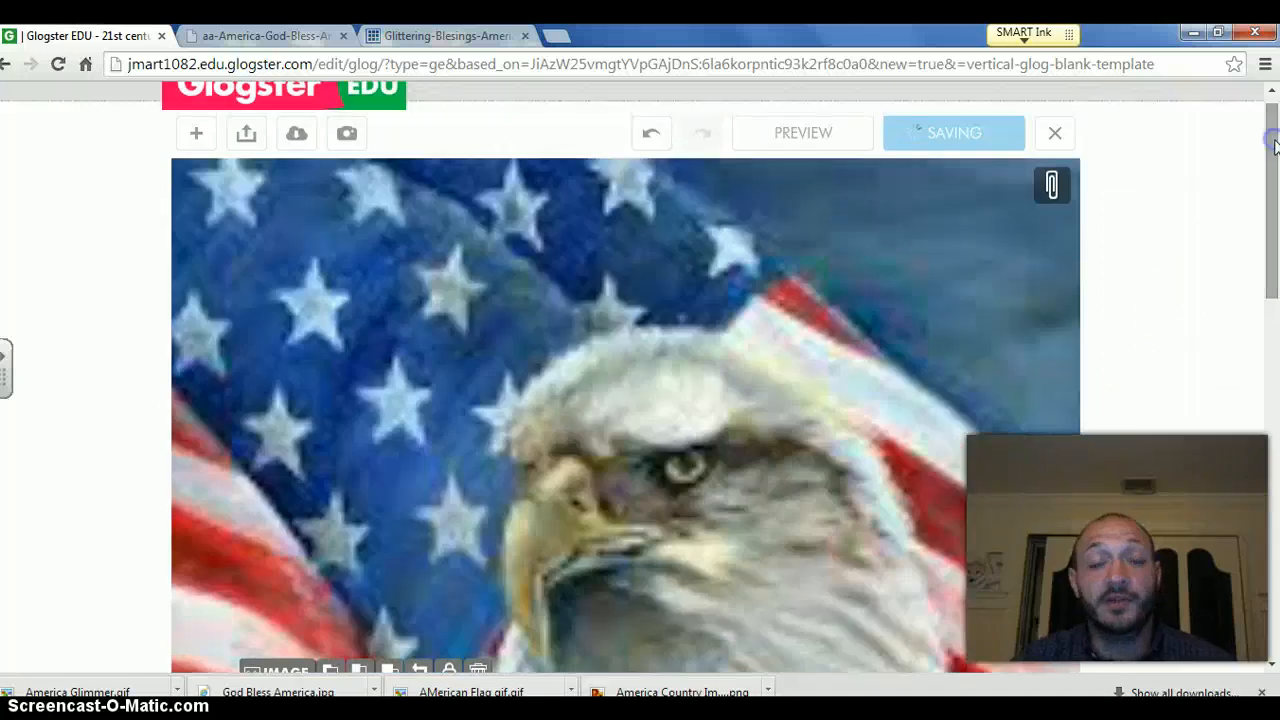
click(196, 133)
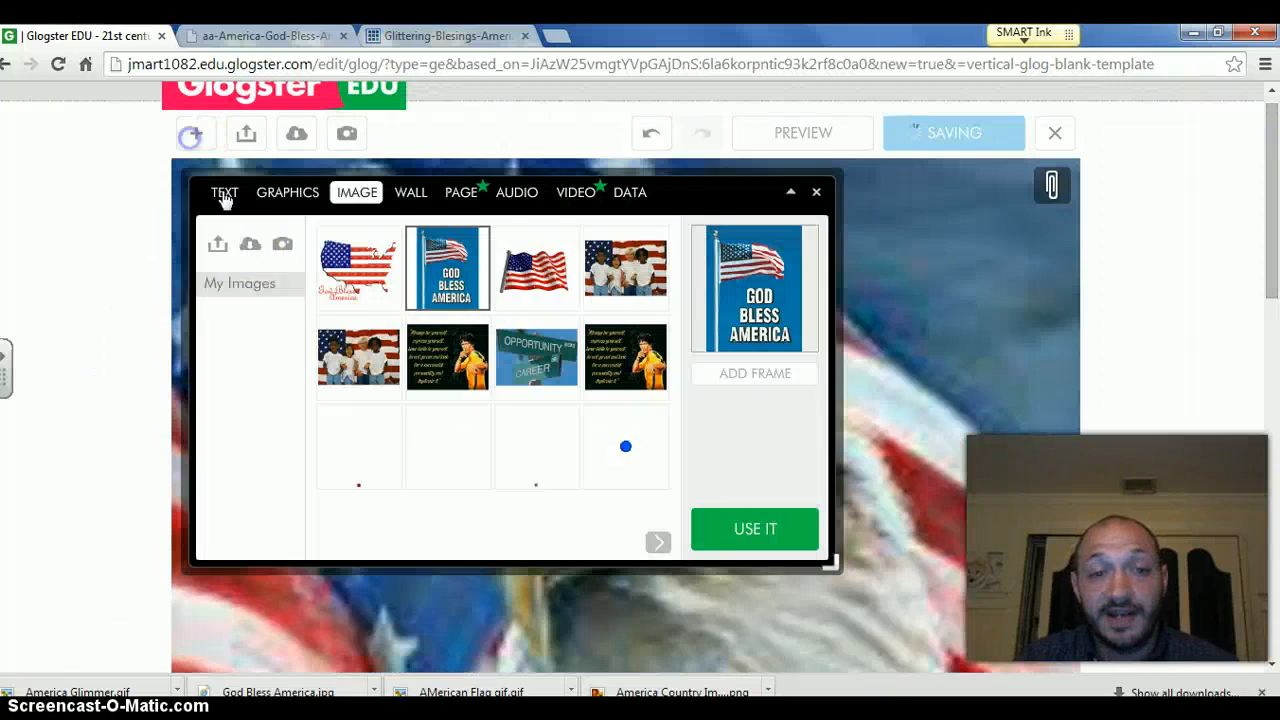
click(228, 194)
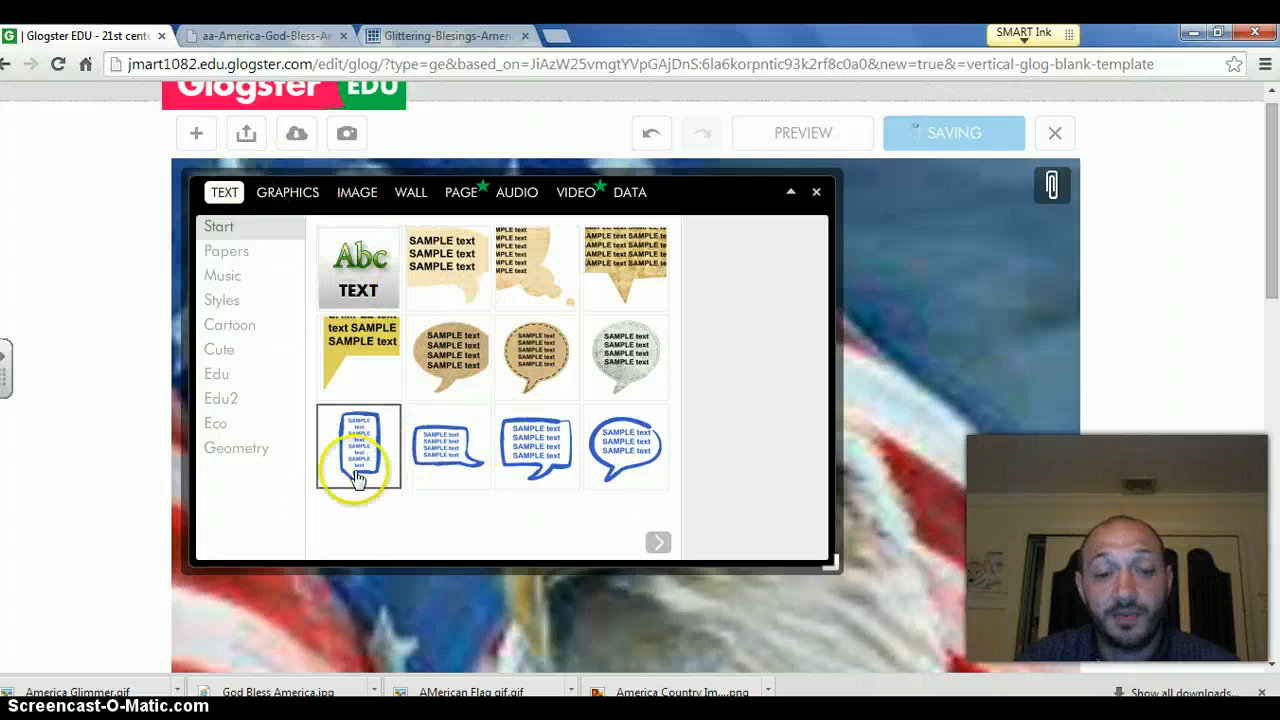
click(658, 543)
click(658, 543)
click(658, 543)
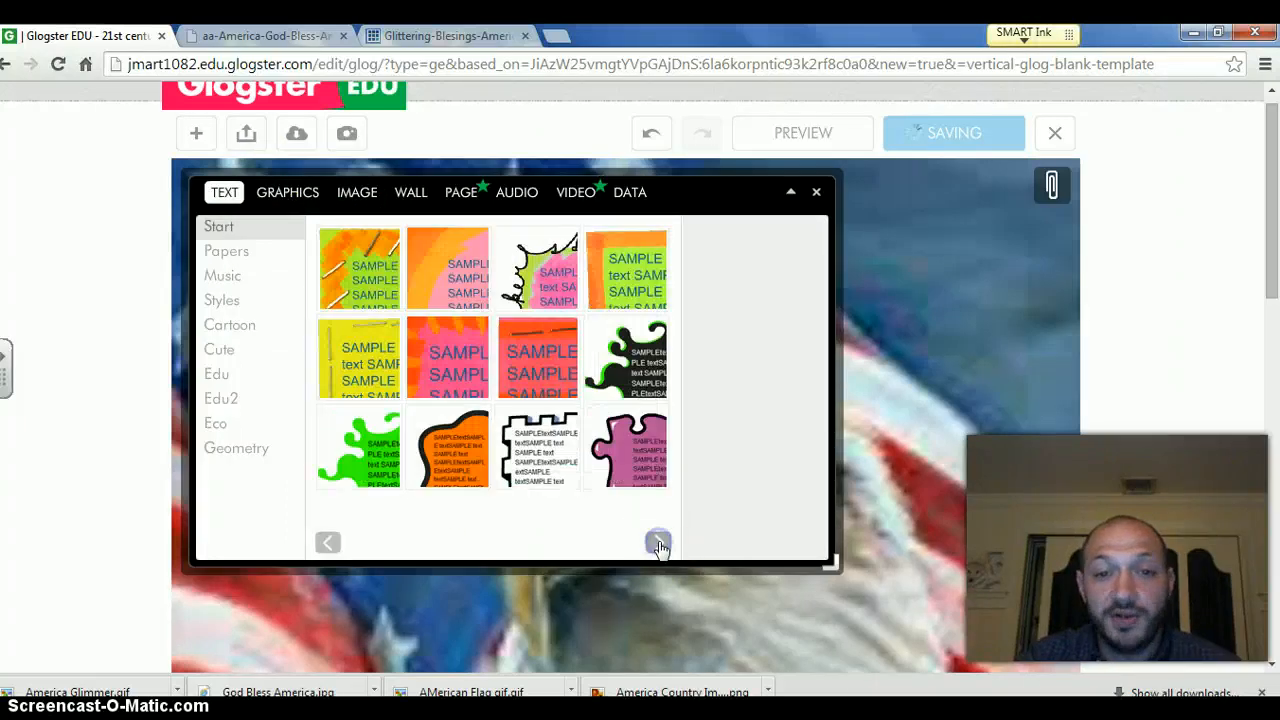
click(658, 543)
click(658, 543)
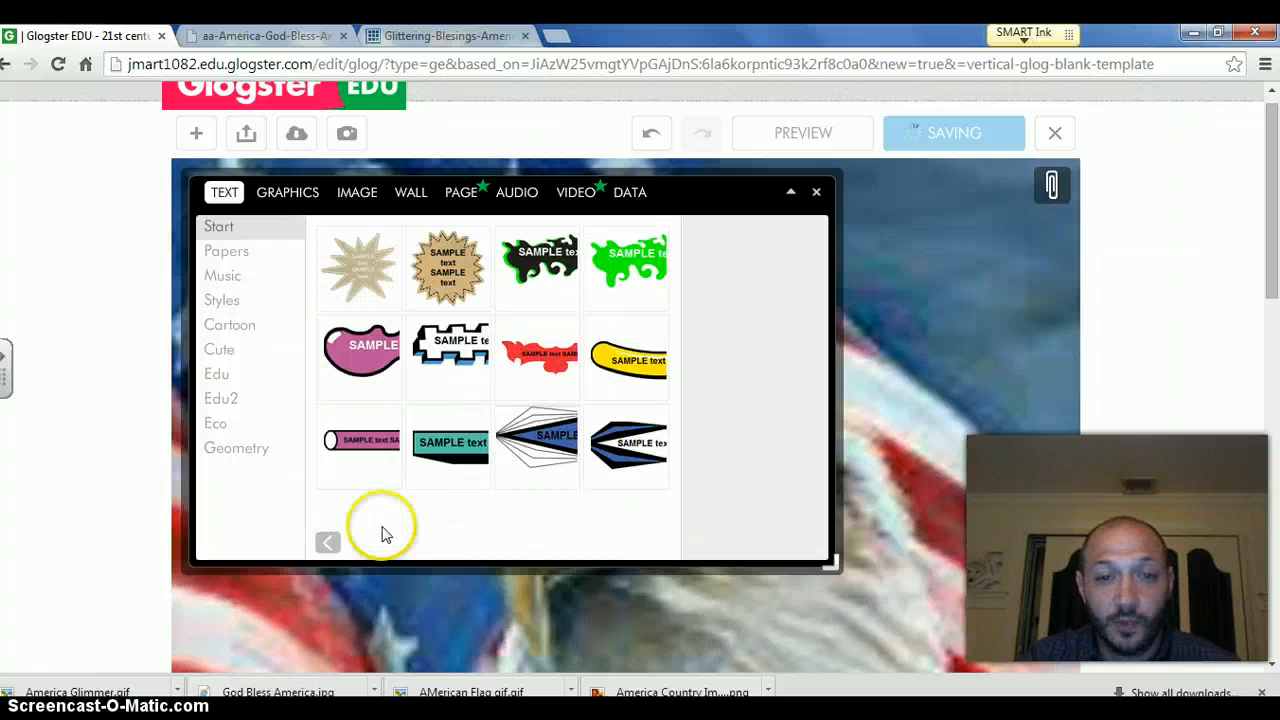
click(330, 545)
click(330, 545)
click(330, 545)
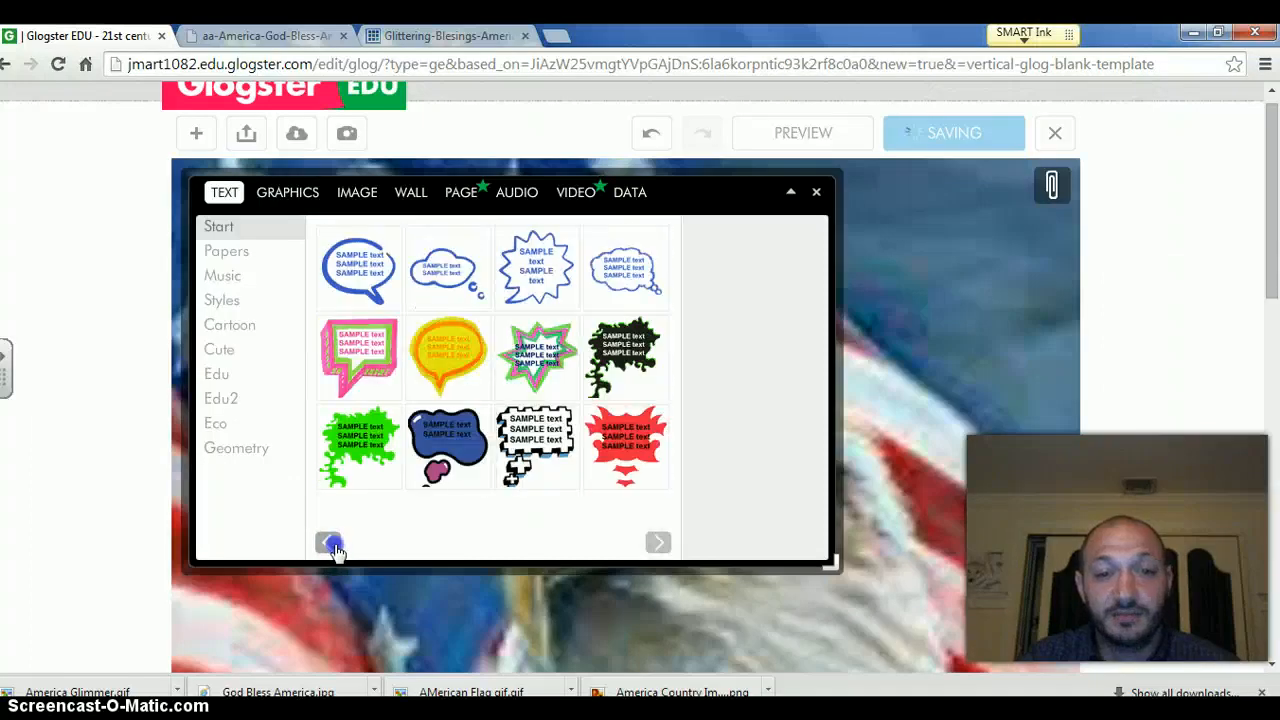
click(330, 545)
Add a plain text element from the Start text designs to the glog and close the media tool palette
click(356, 283)
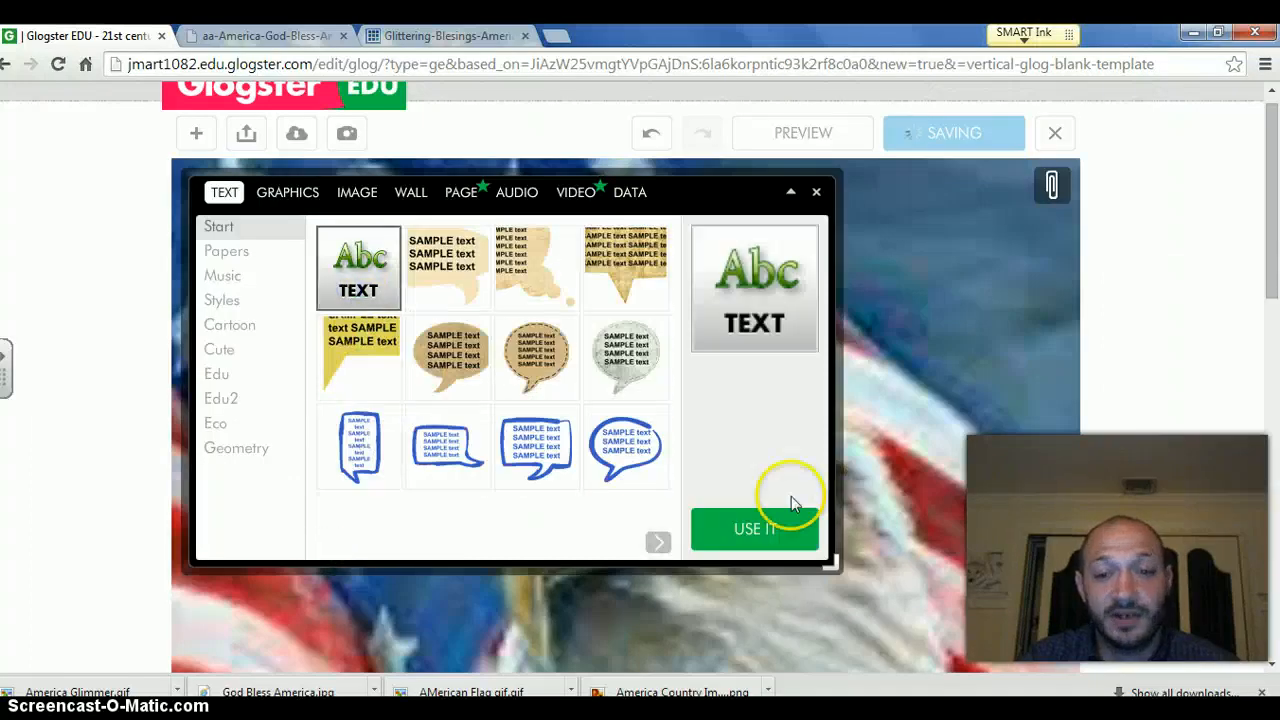
scroll(829, 449, down, 3)
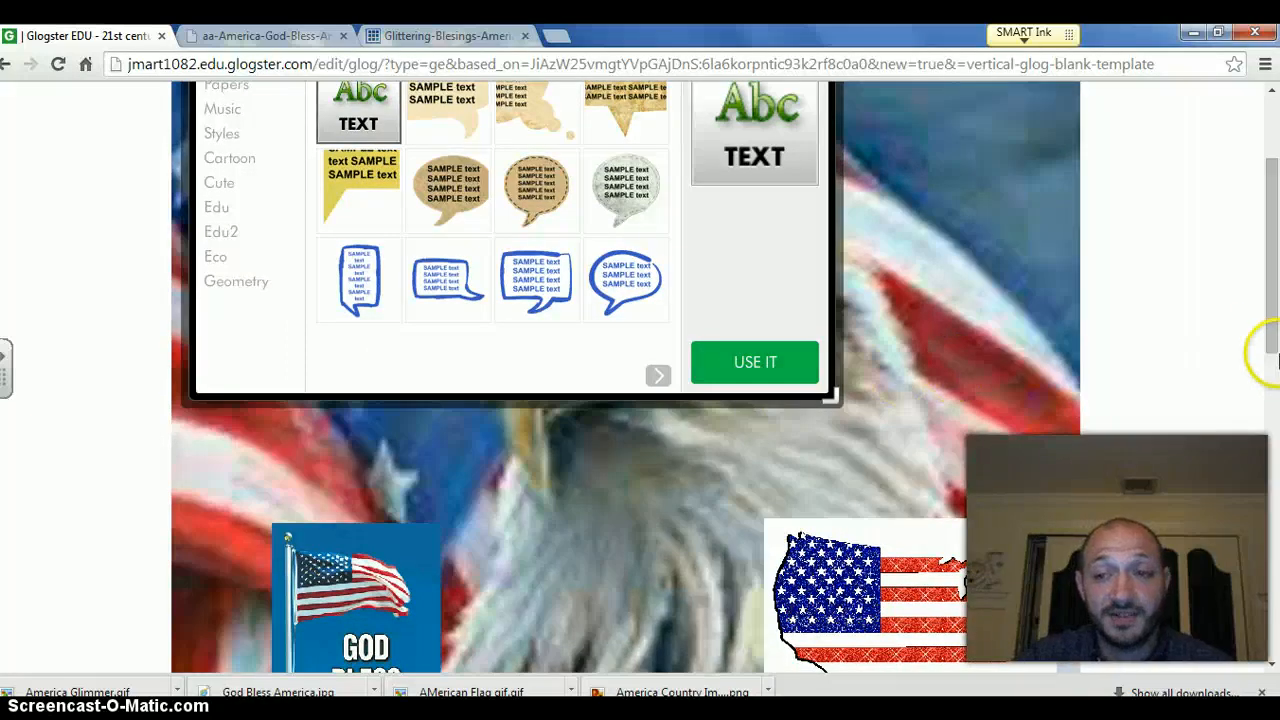
mouse_move(1268, 349)
mouse_down()
mouse_move(1274, 262)
mouse_move(1270, 338)
mouse_up()
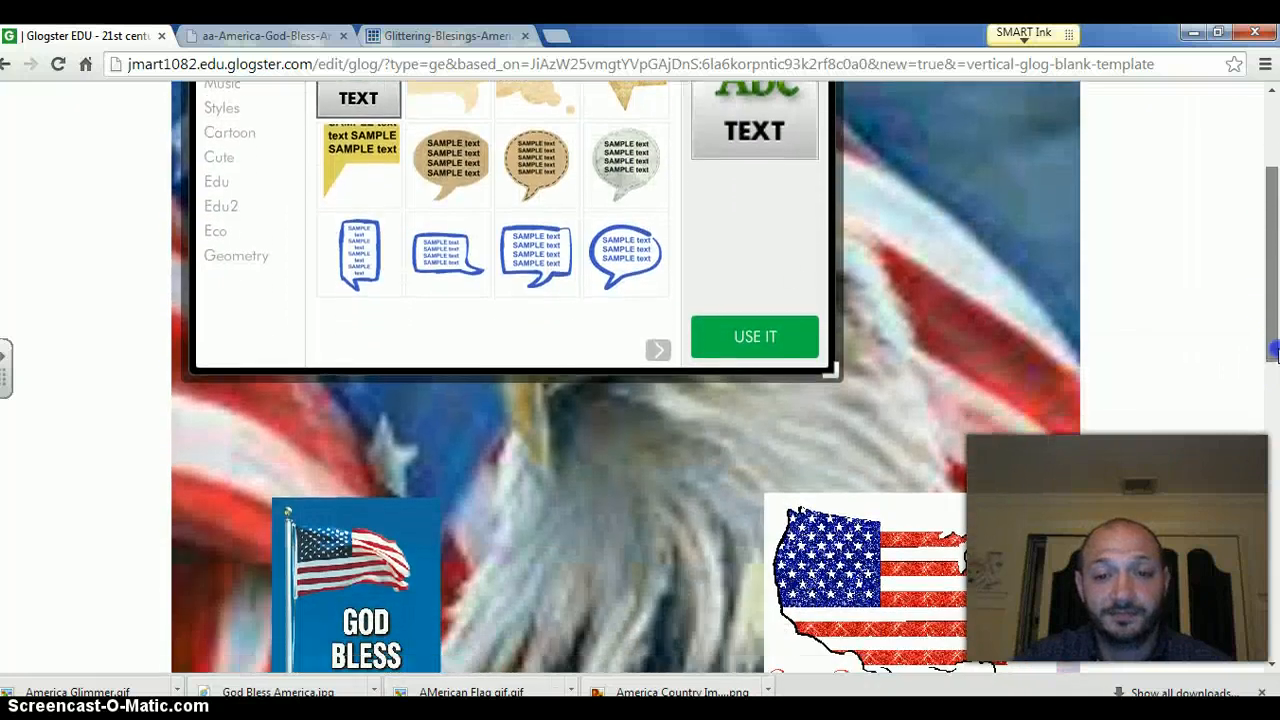
click(763, 340)
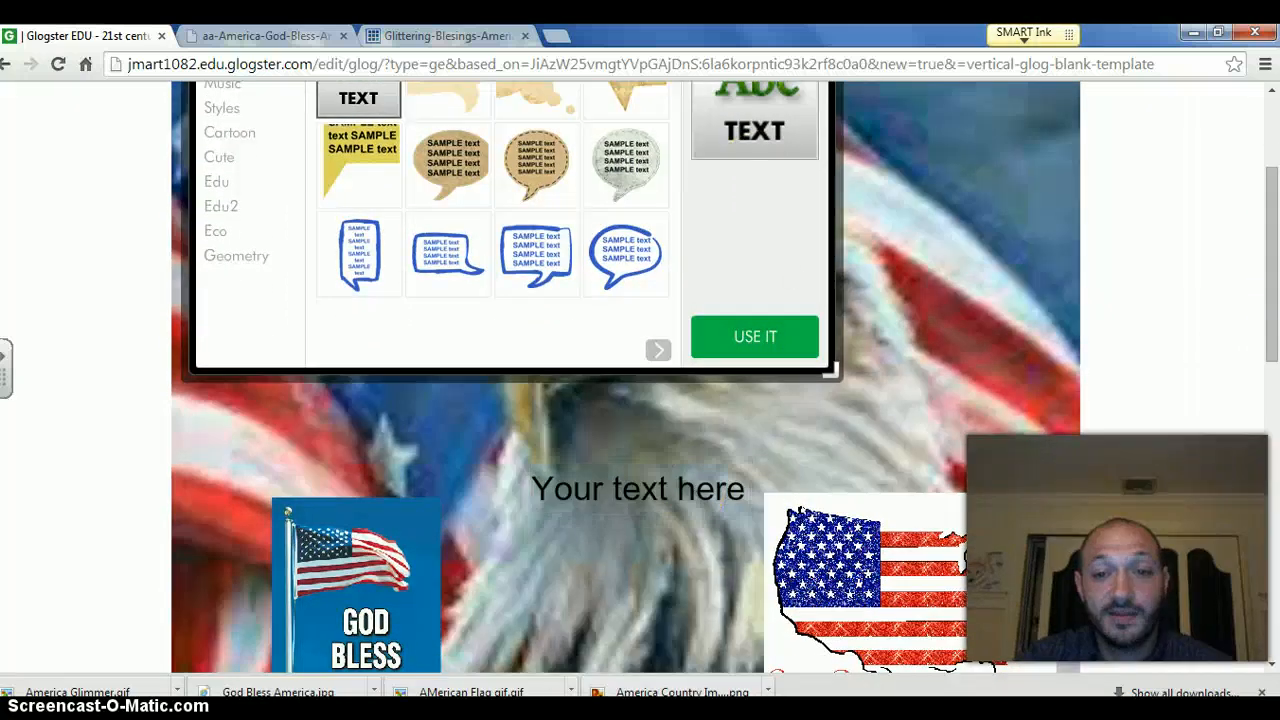
drag(1262, 320, 1267, 262)
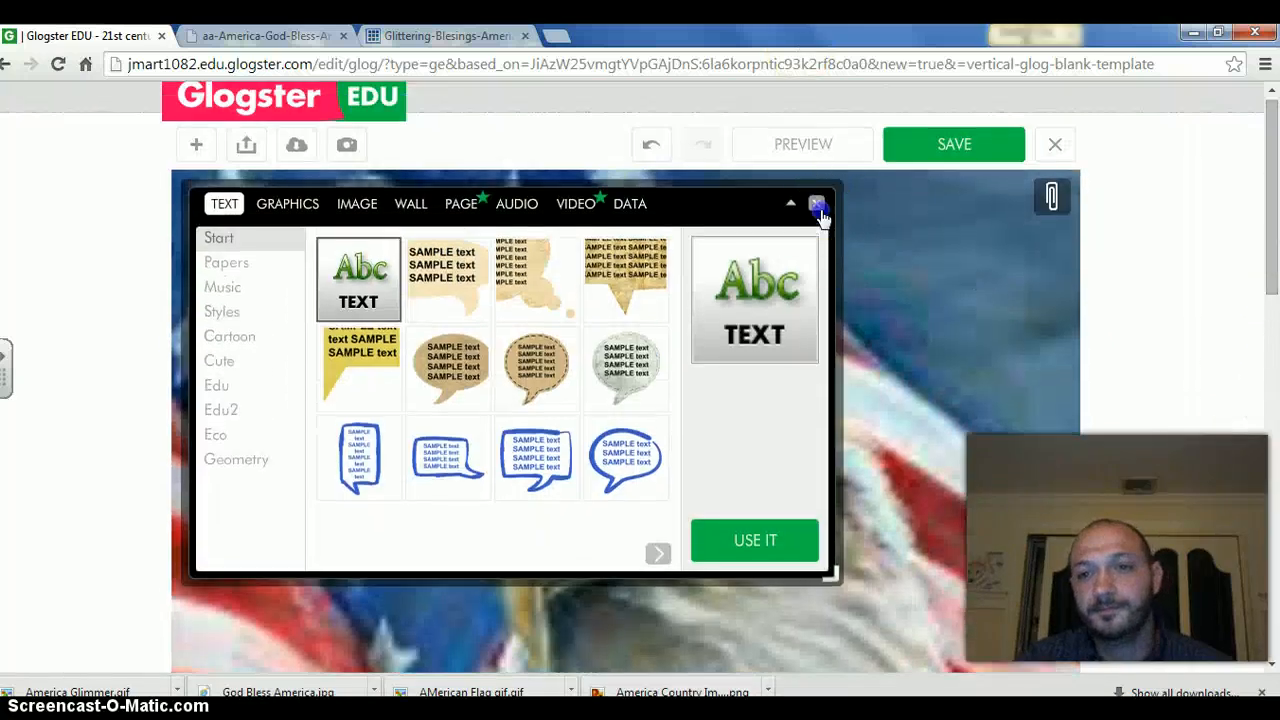
click(817, 205)
Move the new text element above the blue "God Bless America" flagpole image and deselect it
mouse_move(1268, 218)
mouse_down()
mouse_move(1271, 380)
mouse_move(1269, 349)
mouse_up()
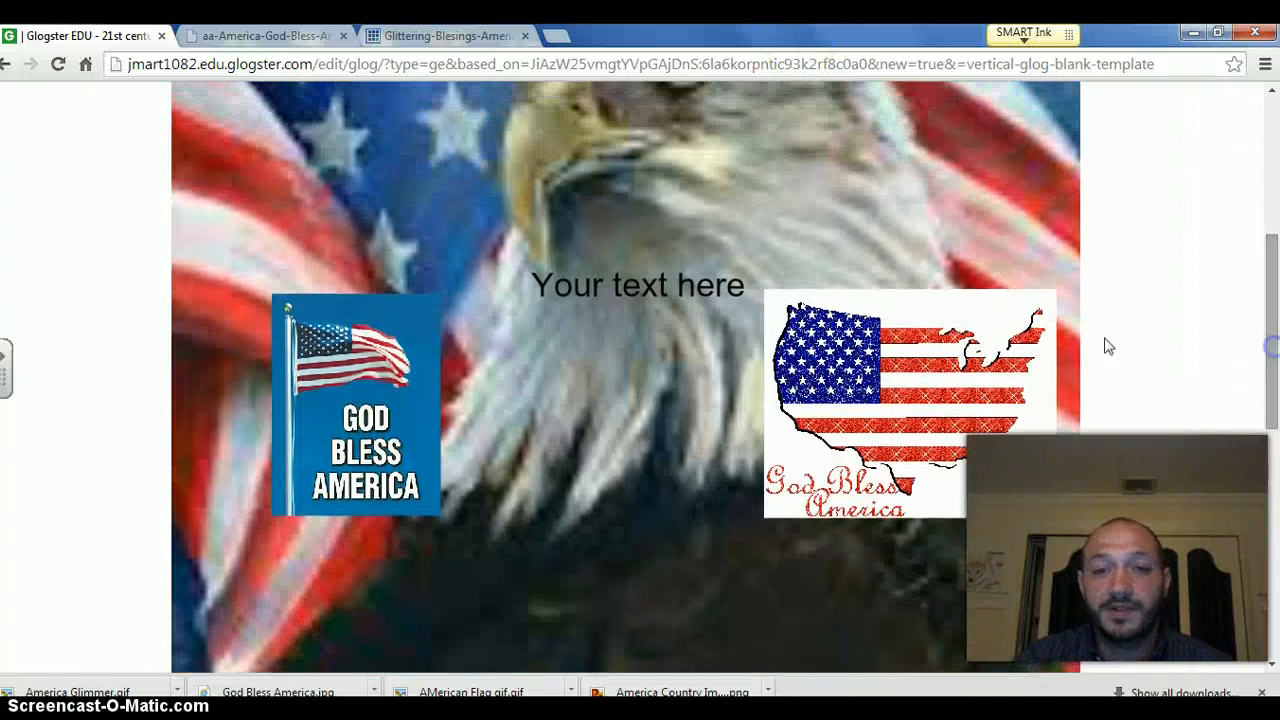
click(620, 268)
click(638, 285)
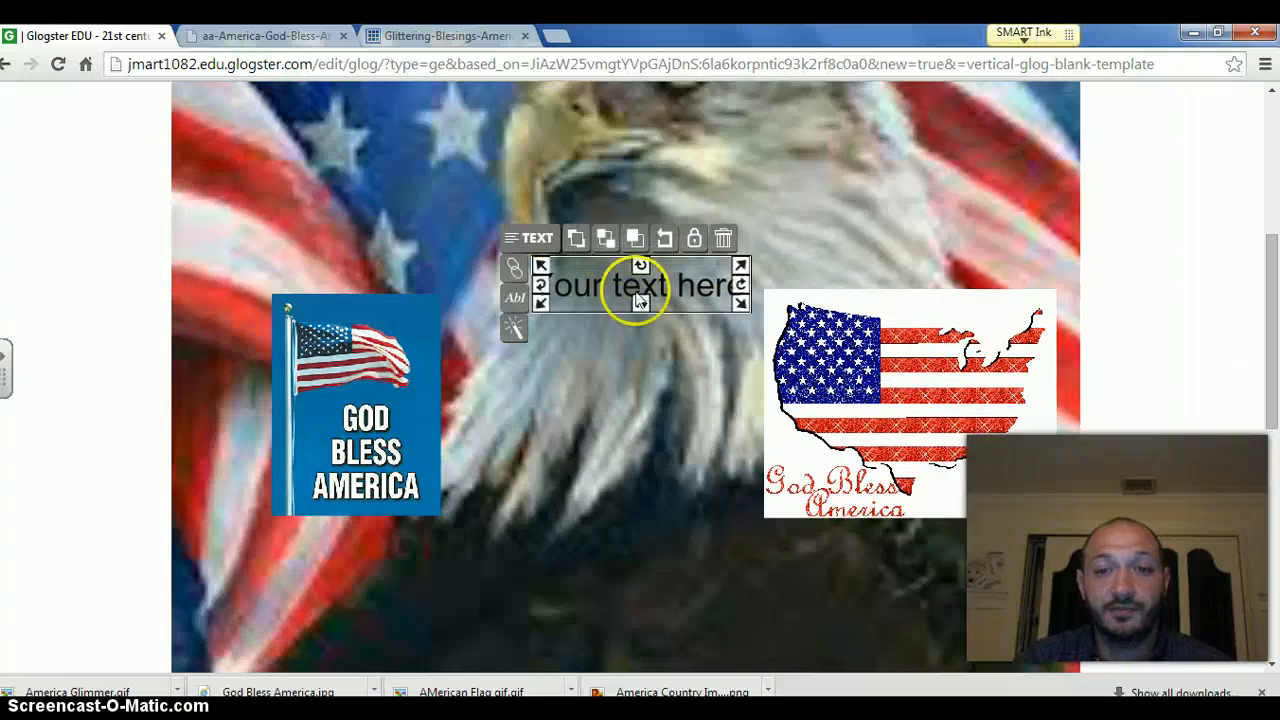
drag(630, 285, 357, 240)
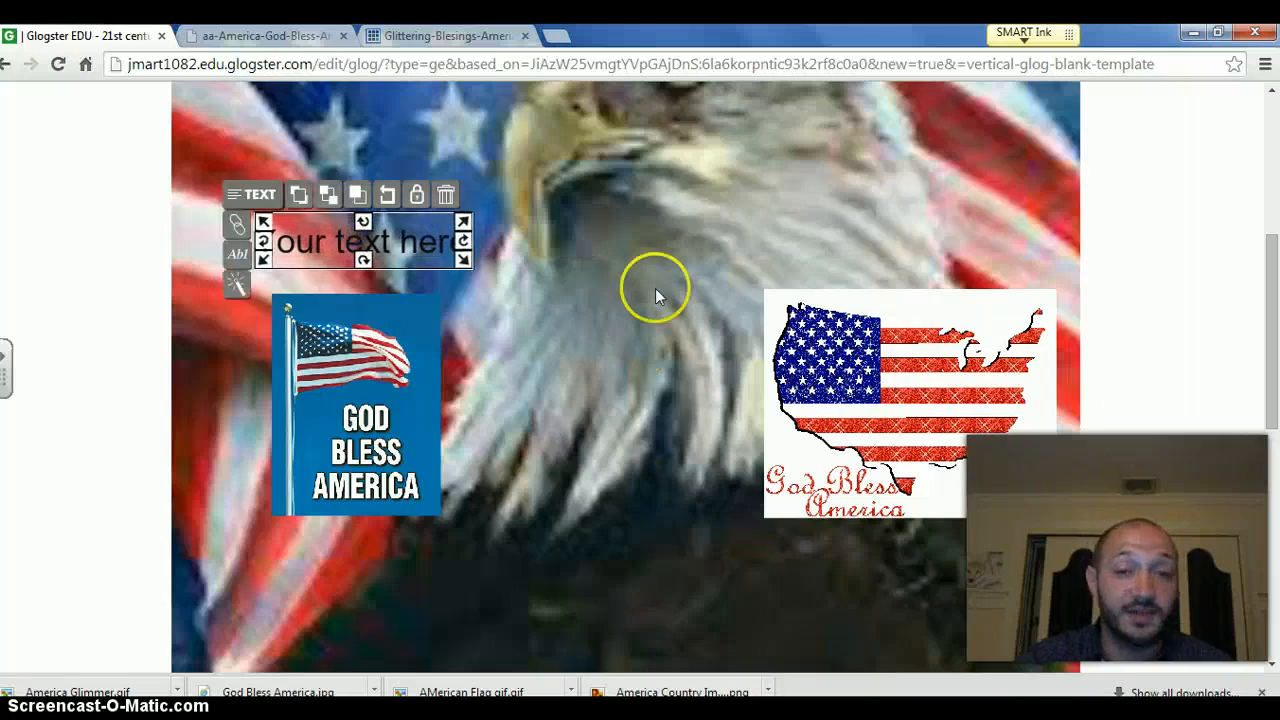
click(620, 377)
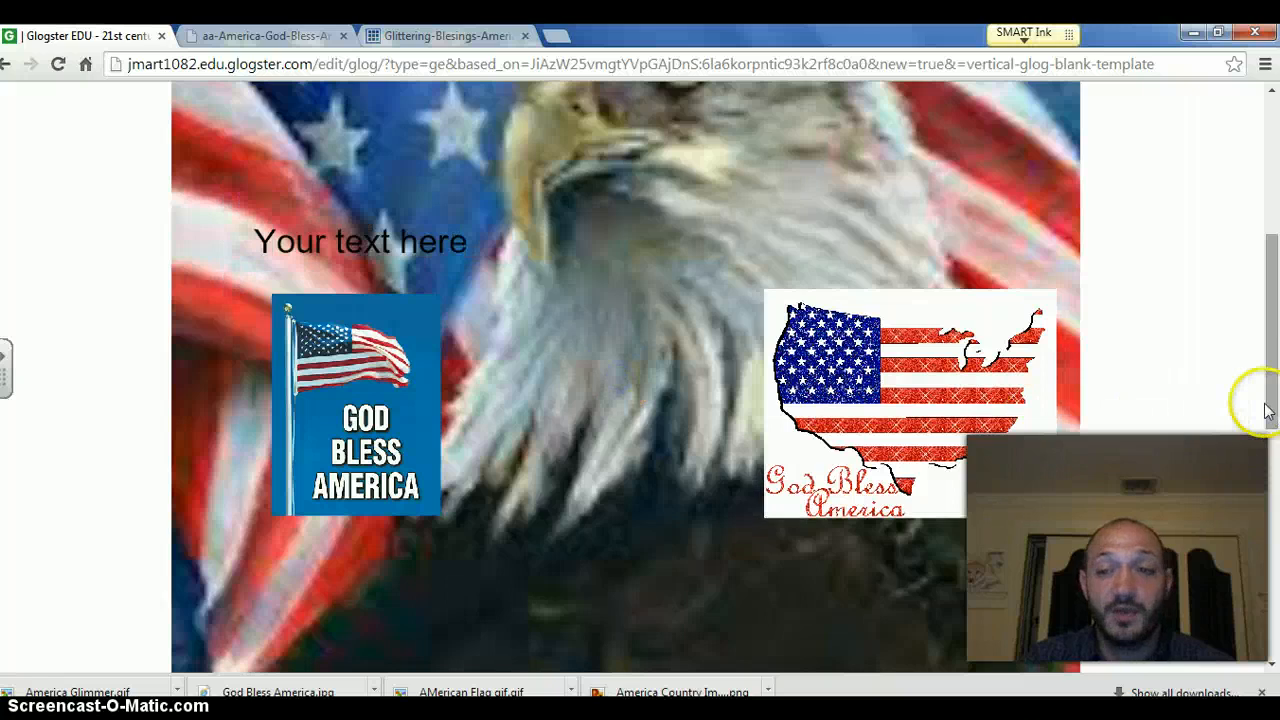
Add another plain text element from the Start designs to the glog and close the media tool palette
scroll(1260, 380, up, 5)
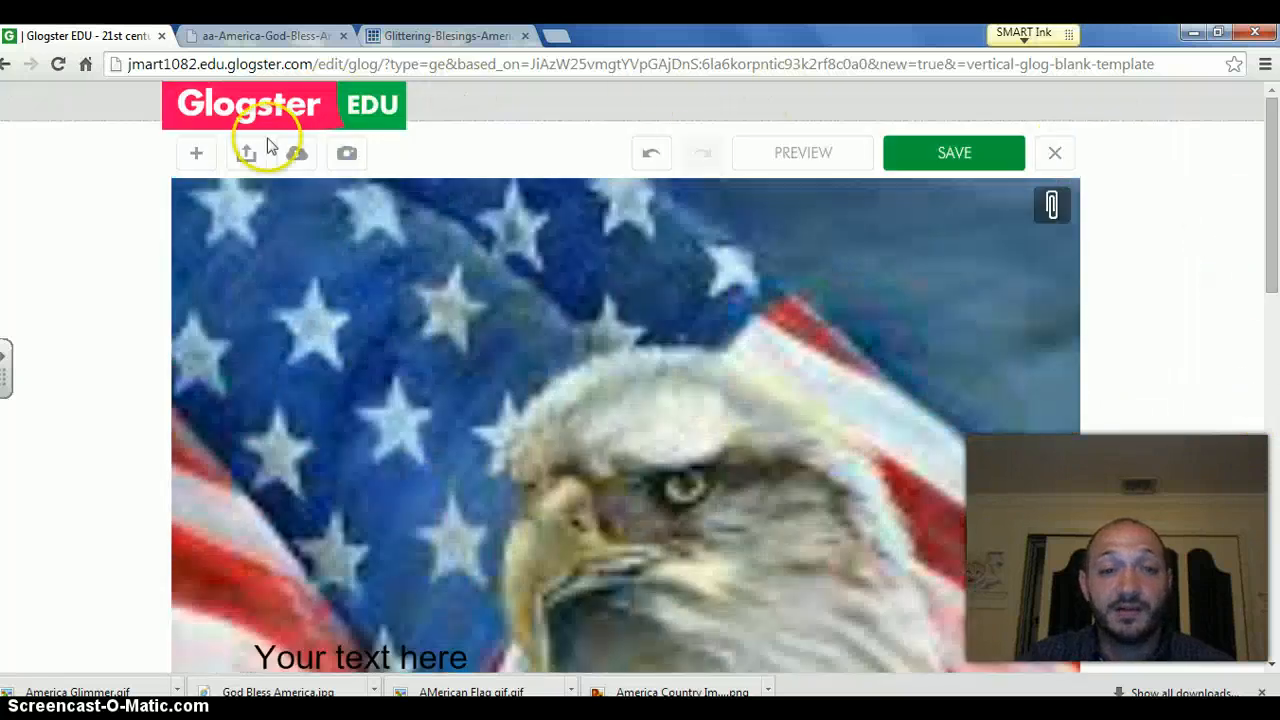
click(196, 152)
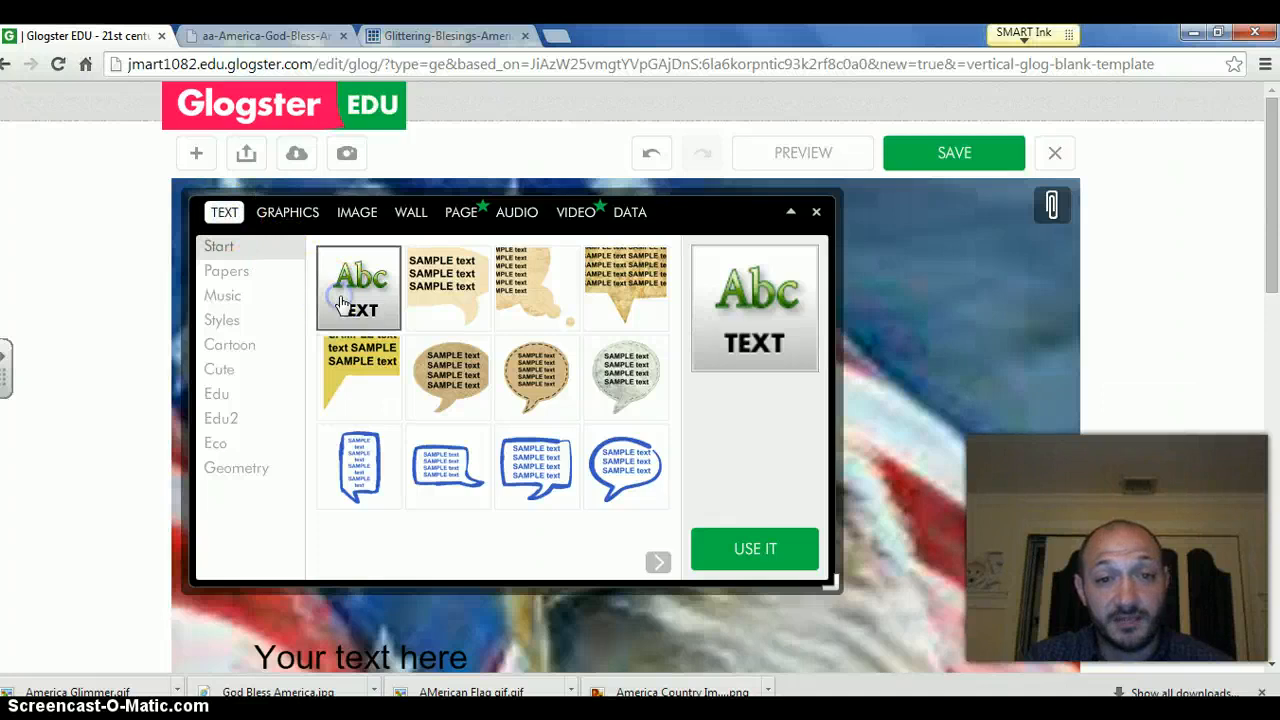
click(749, 551)
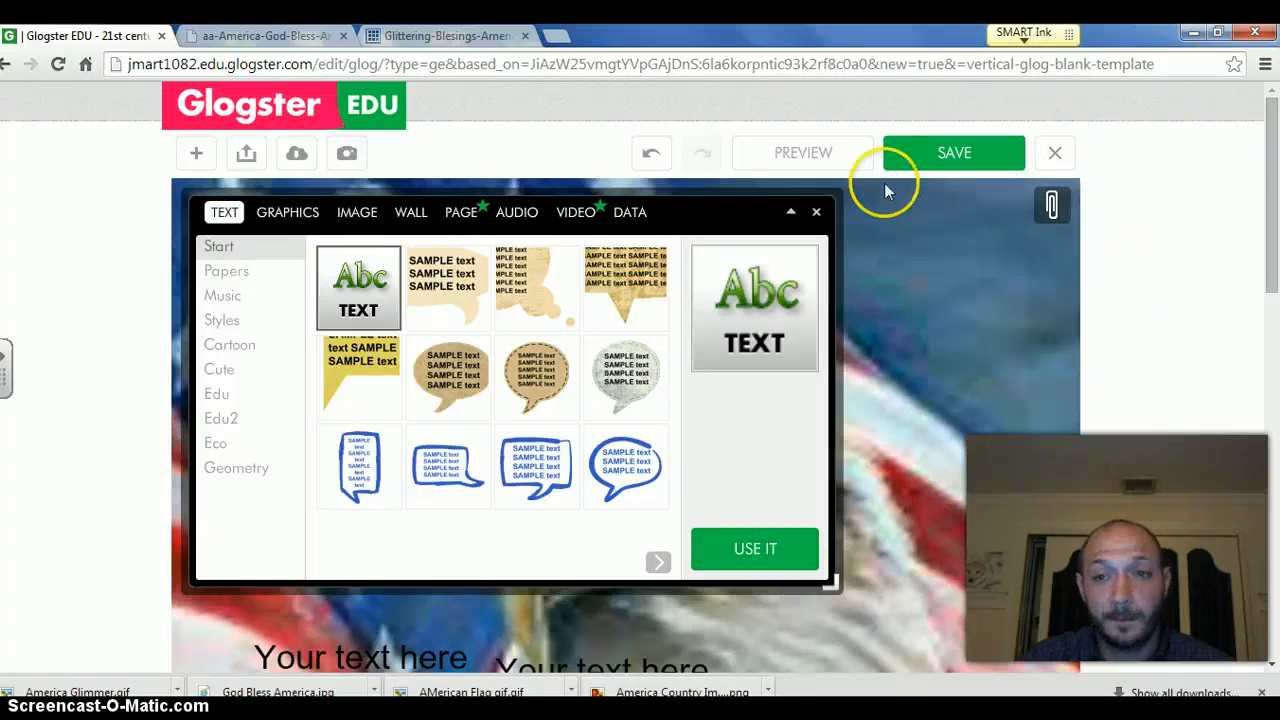
click(816, 212)
Delete the duplicate text element overlapping the newly added one on the eagle's chest
drag(1266, 243, 1025, 345)
click(698, 427)
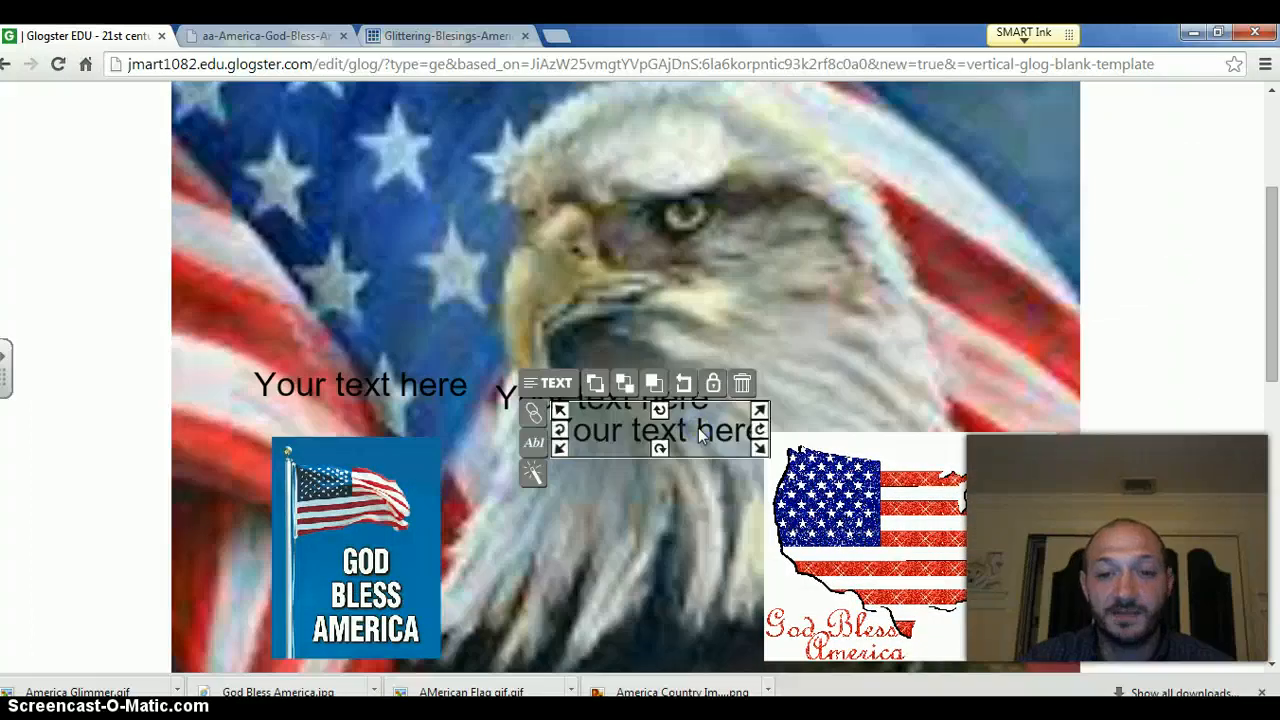
key(Delete)
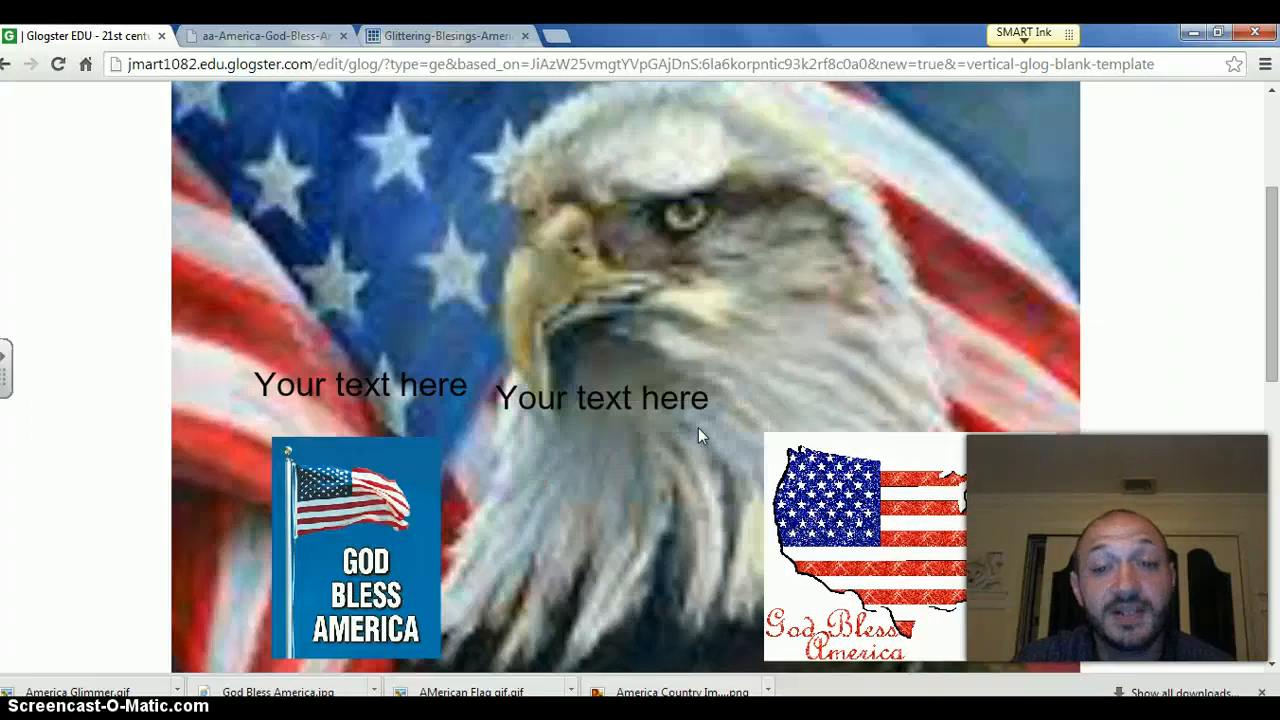
Move the remaining middle text element above the United States map image and enlarge it to about size 36
drag(564, 406, 845, 388)
drag(970, 372, 1057, 352)
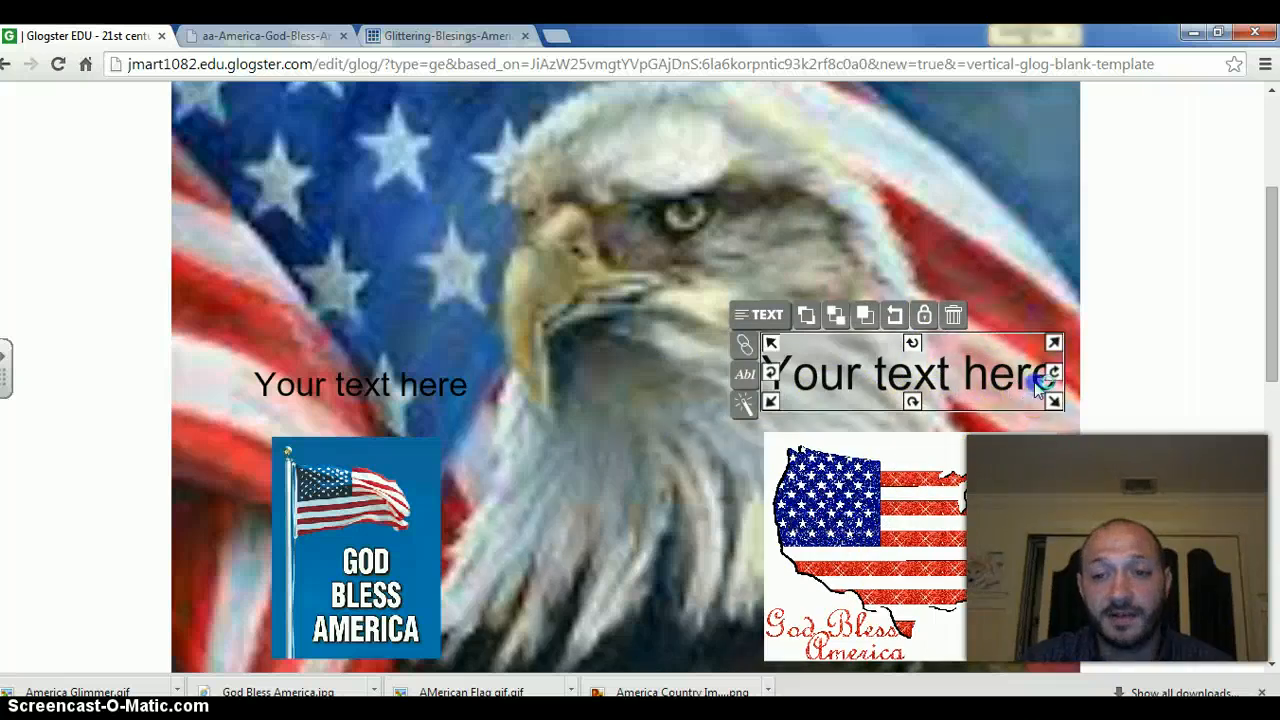
click(972, 360)
Replace the placeholder text above the map image with "America the Beautiful"
click(836, 400)
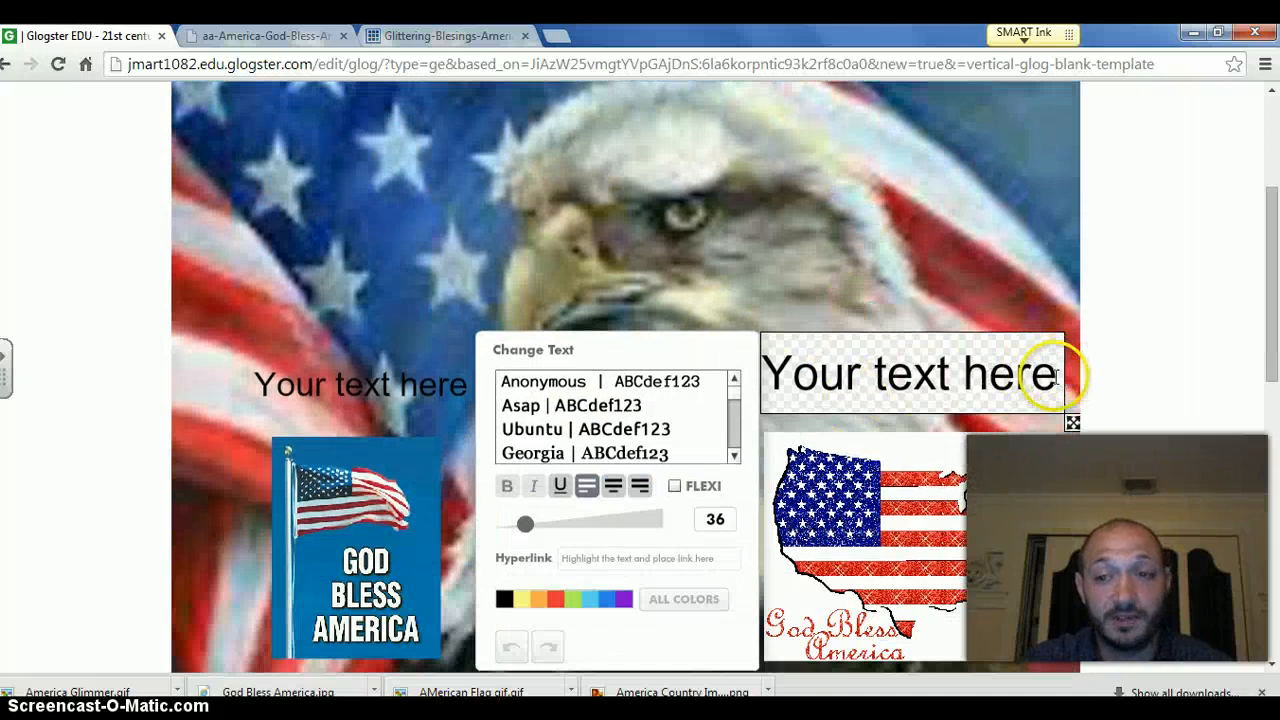
drag(1057, 374, 762, 413)
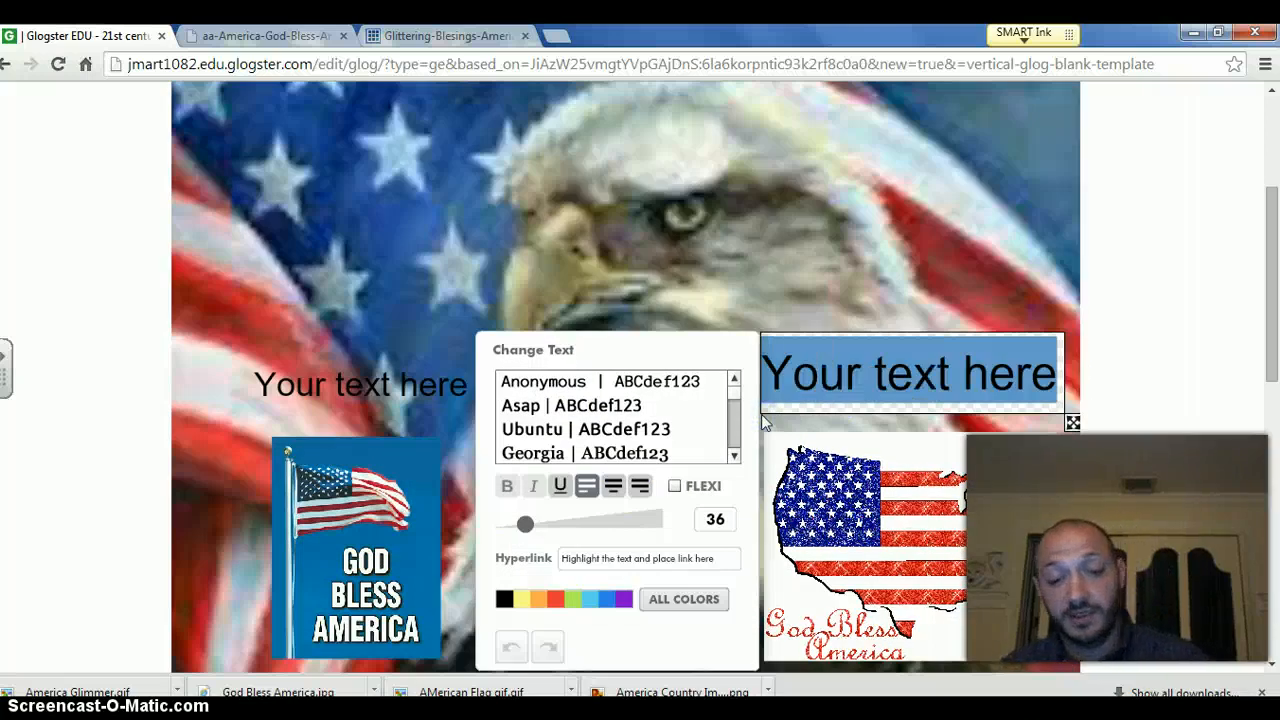
text(America th)
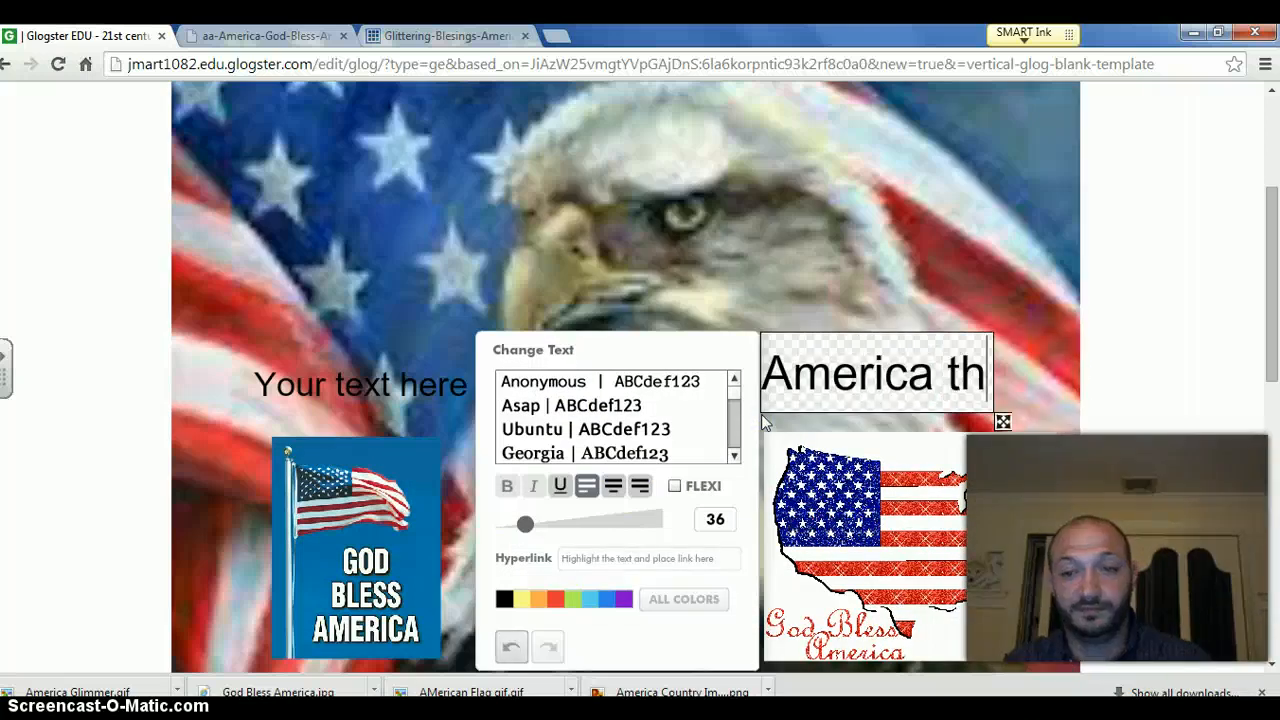
text(e Beautiful)
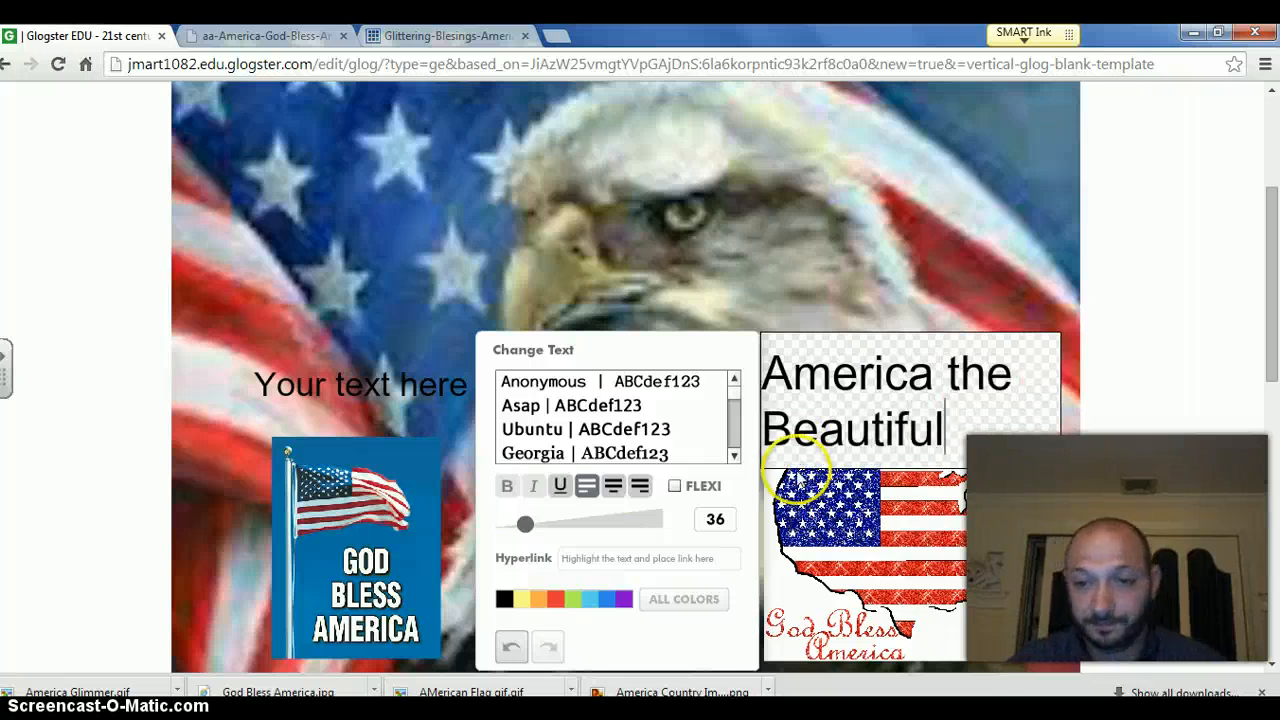
Color the whole "America the Beautiful" text red
click(860, 374)
drag(865, 352, 874, 354)
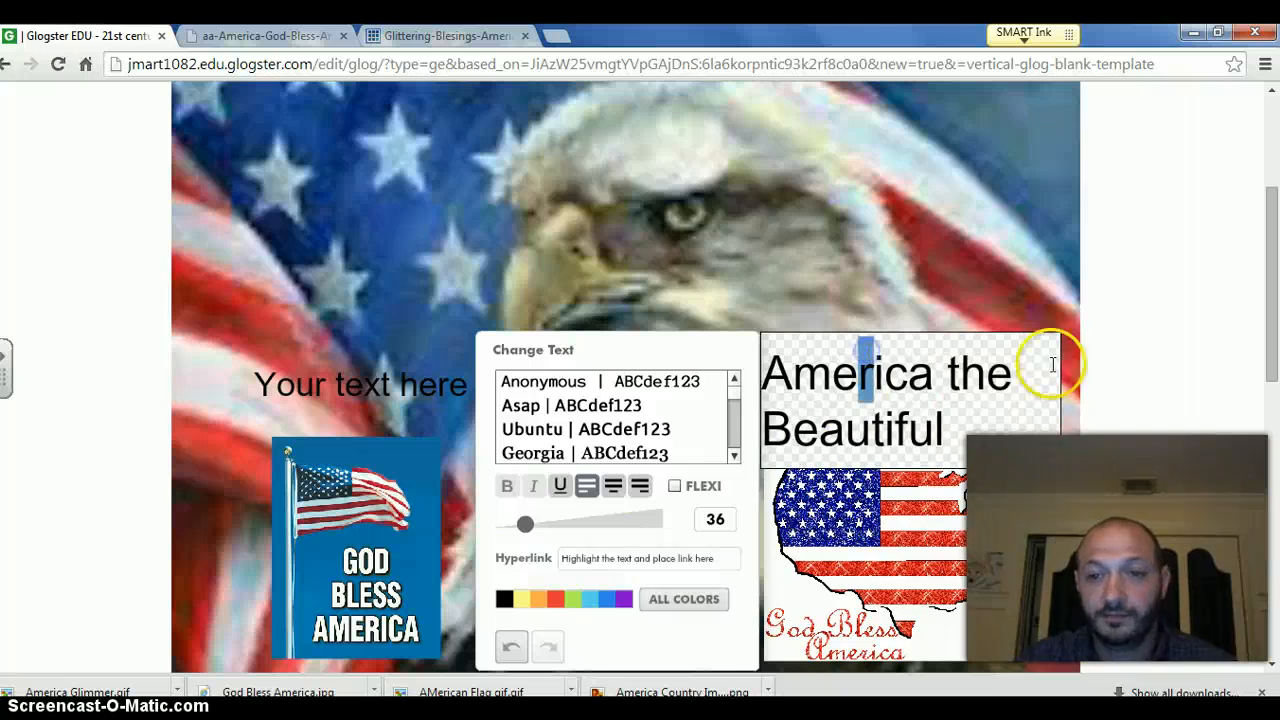
click(964, 423)
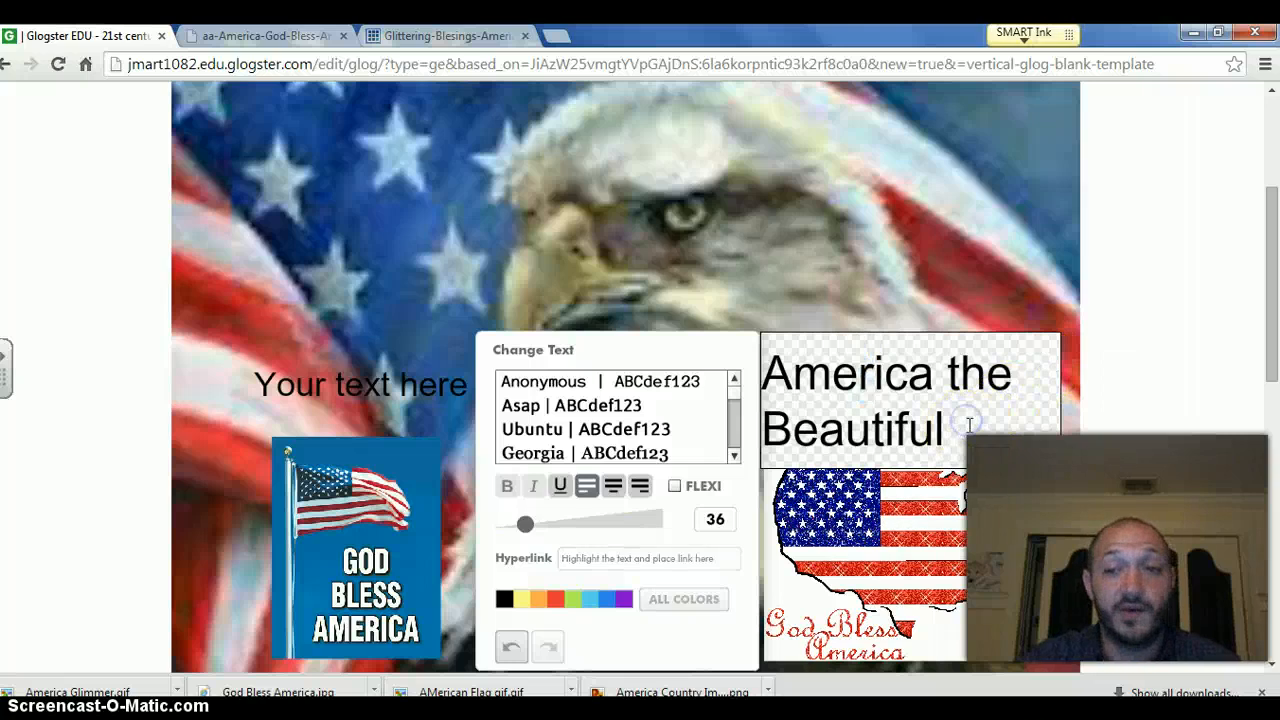
drag(961, 425, 806, 374)
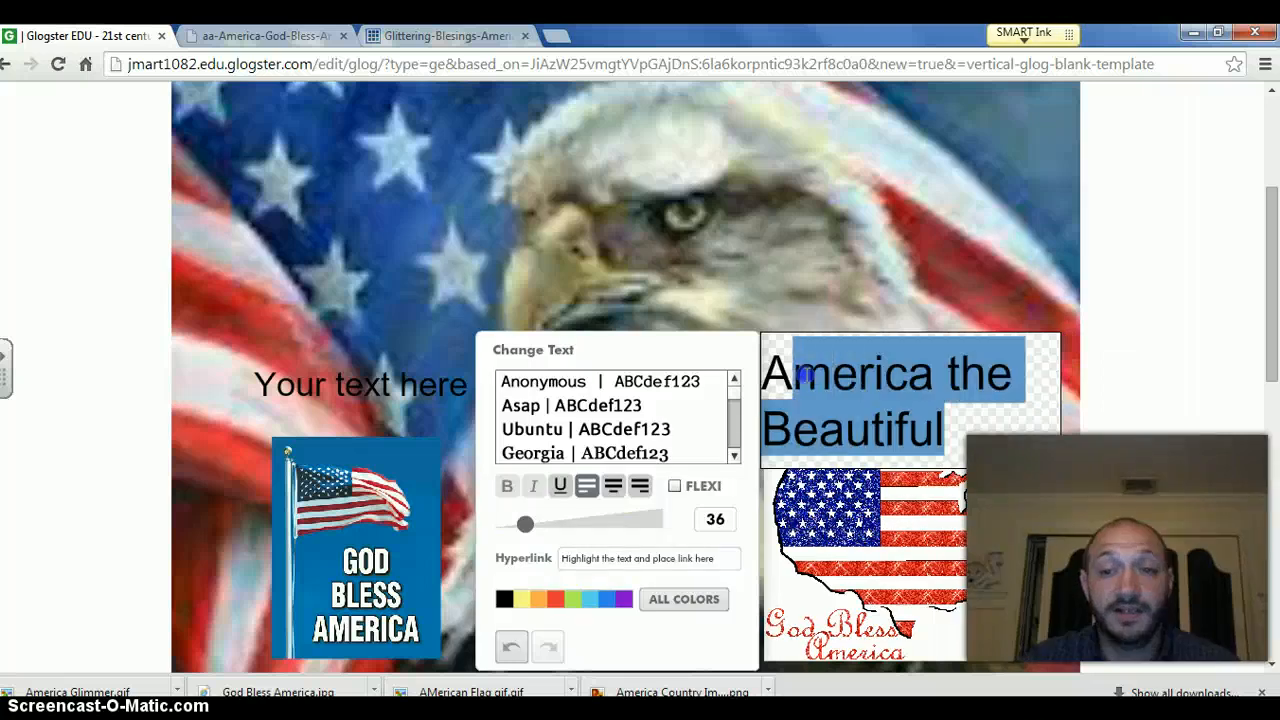
click(554, 600)
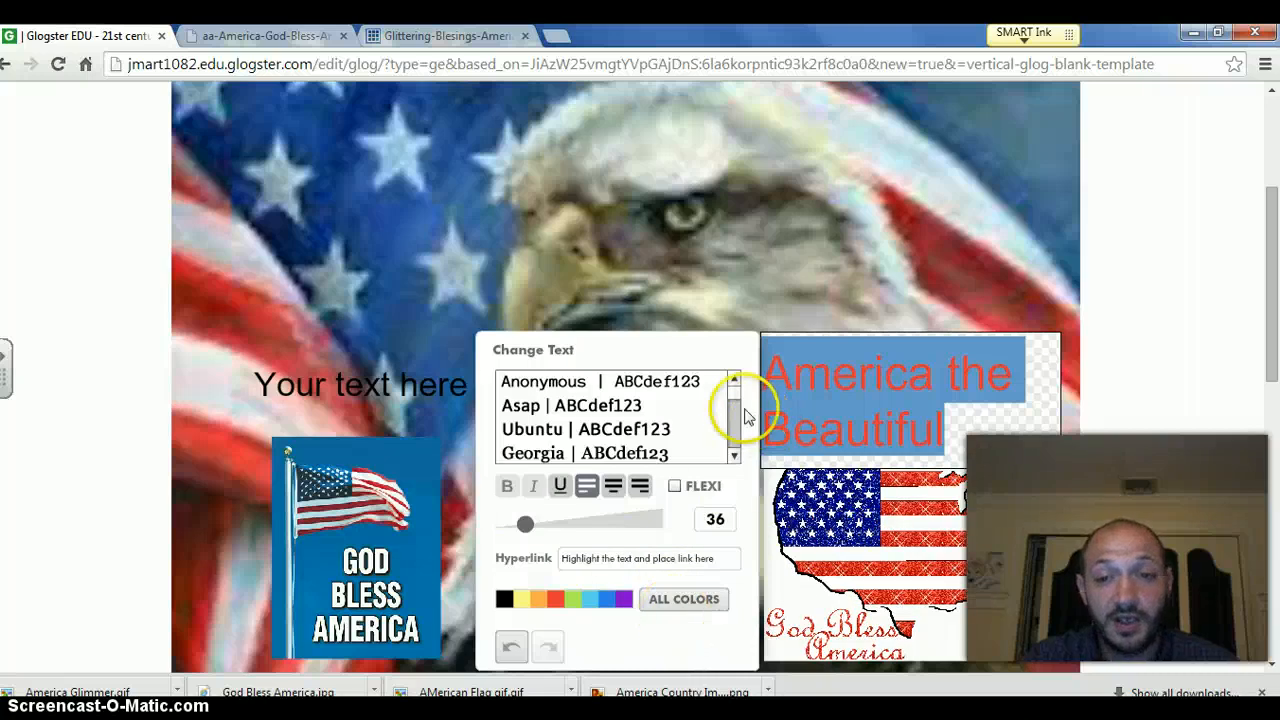
Set the "America the Beautiful" font to Qlassik Medium and move the text box up clear of the map image
drag(740, 405, 736, 415)
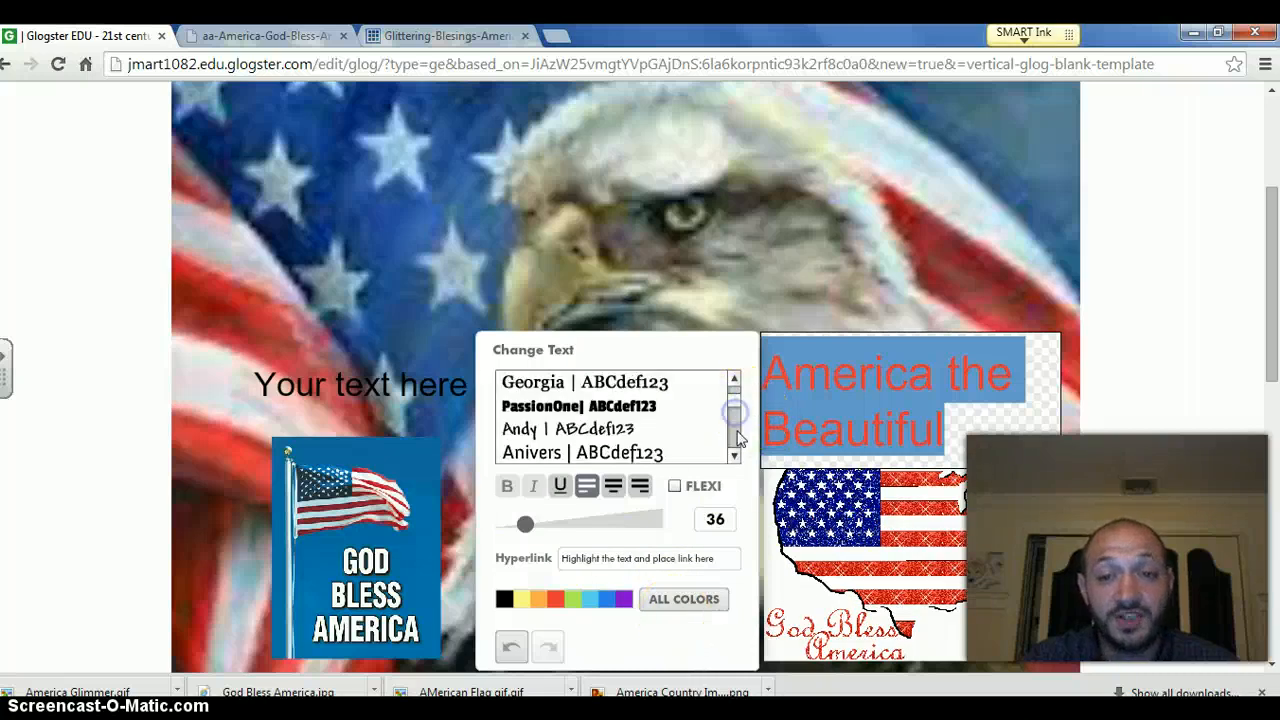
click(732, 460)
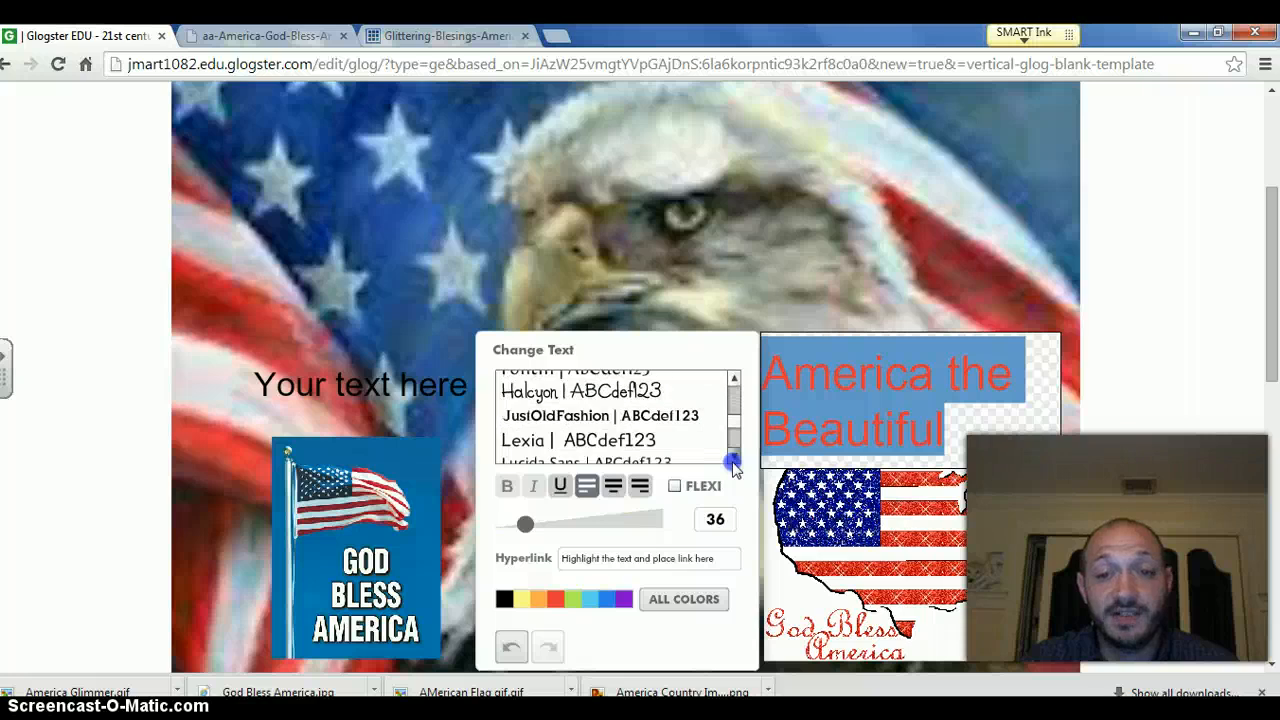
click(733, 458)
click(590, 430)
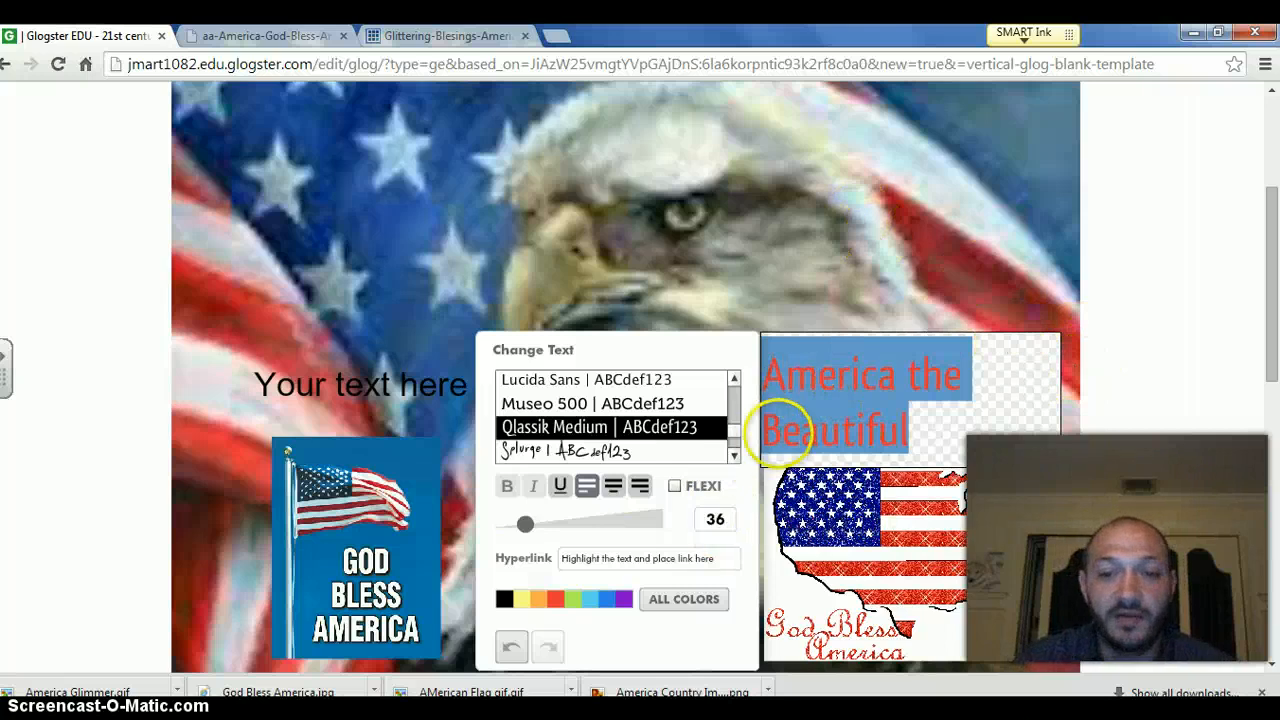
click(849, 272)
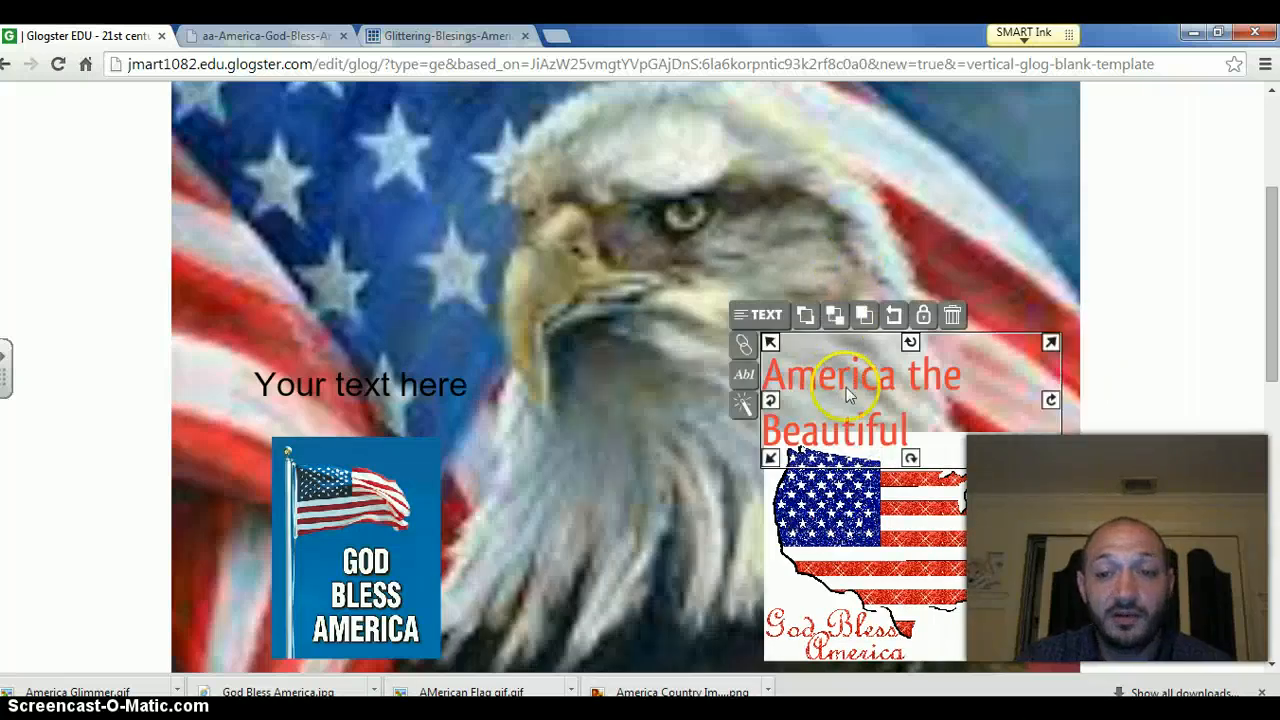
drag(846, 387, 851, 352)
click(488, 217)
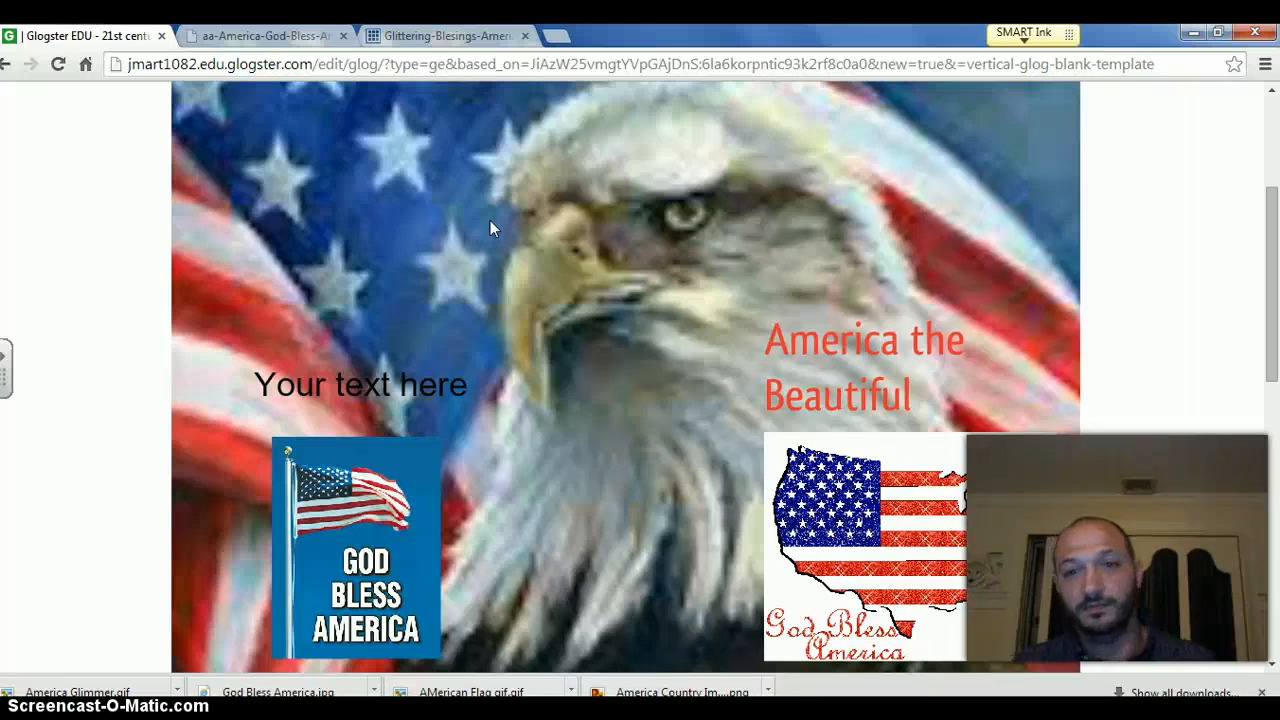
Open My Audios in the media tool palette and dismiss the external content notice
scroll(490, 228, up, 3)
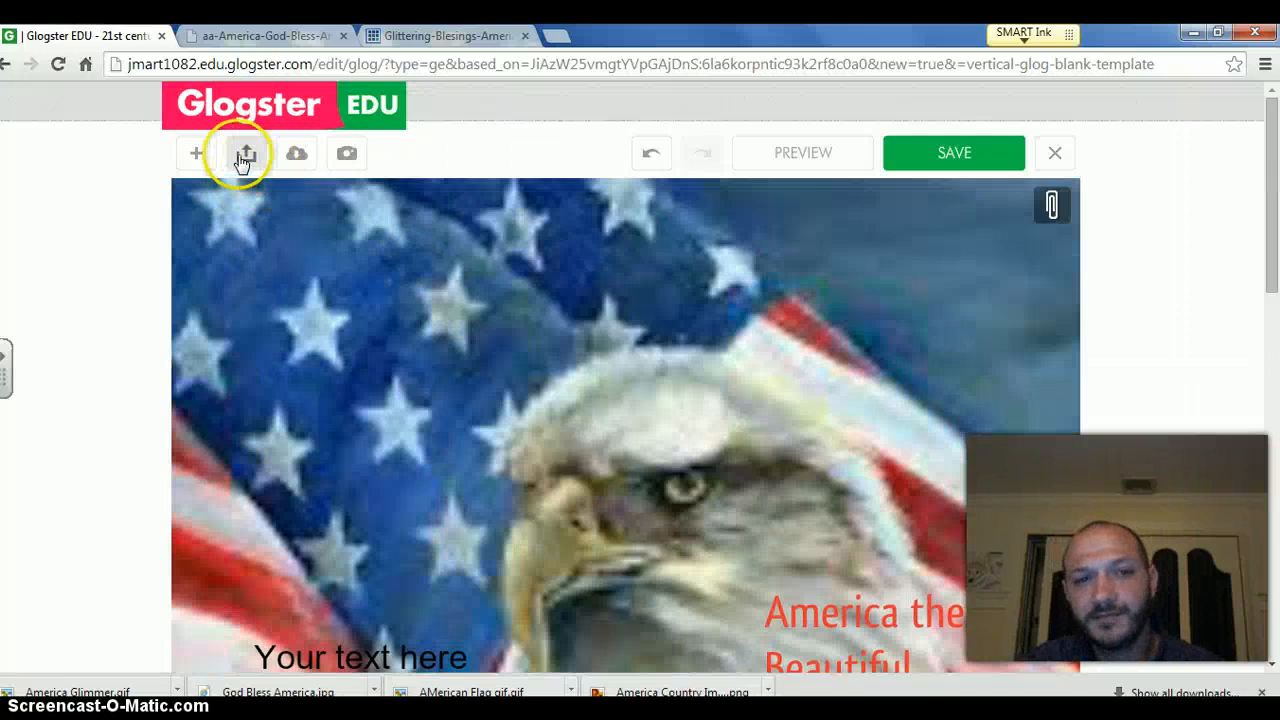
click(196, 153)
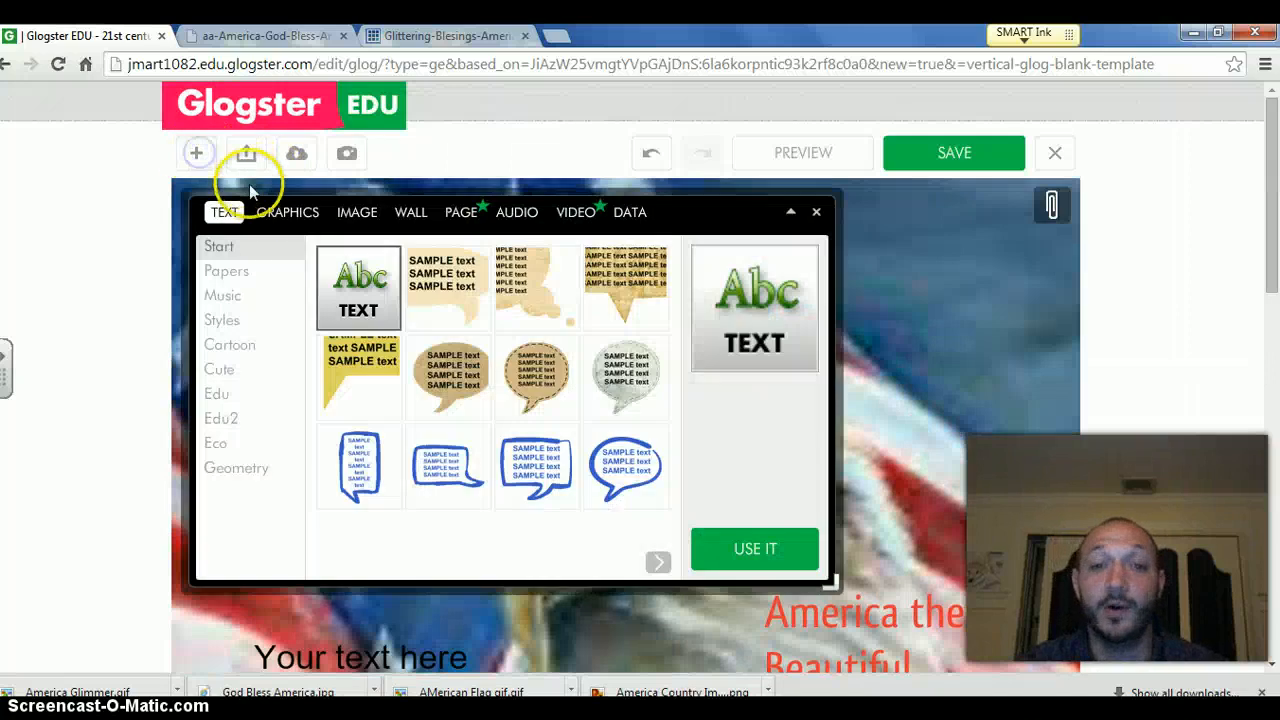
click(517, 212)
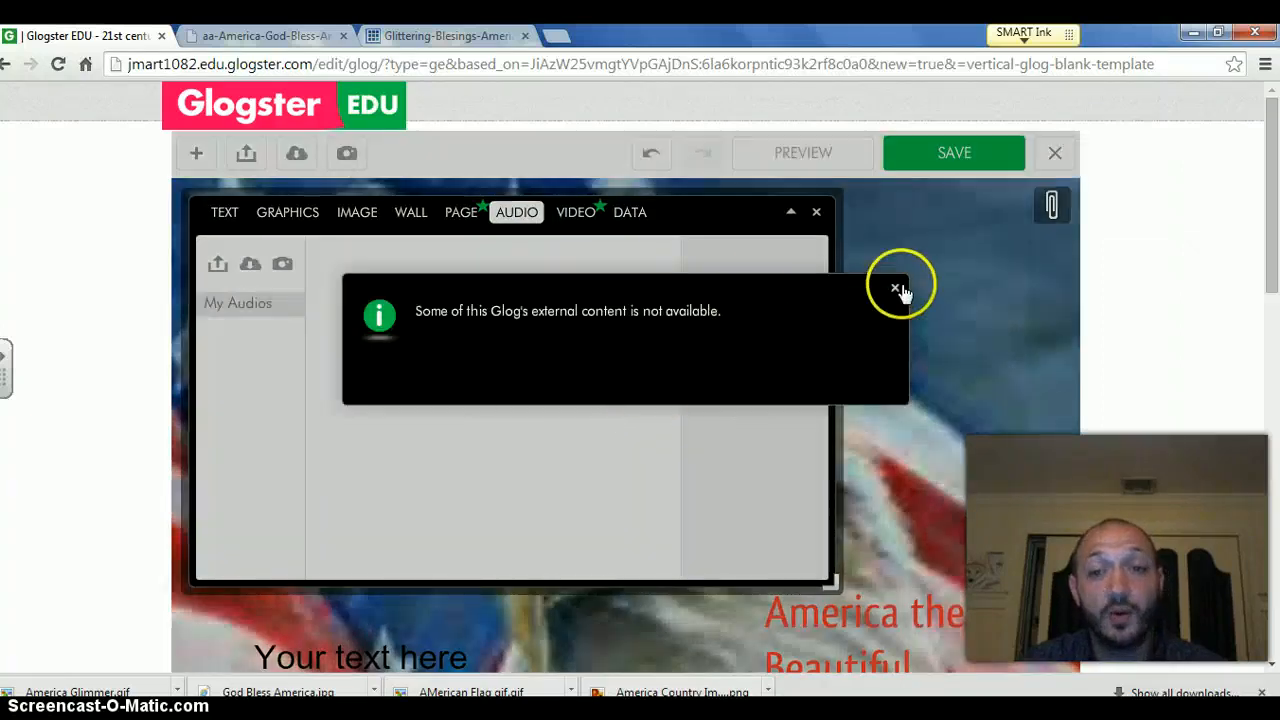
click(895, 289)
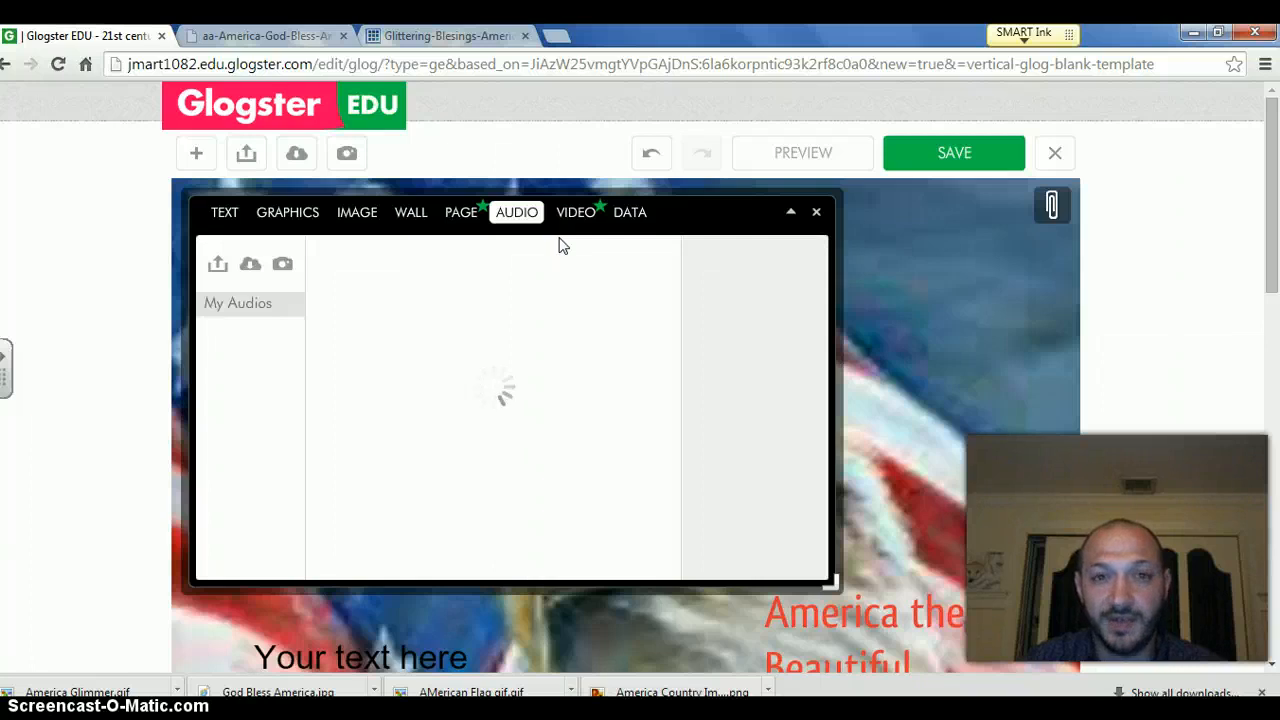
Add the second video from My Videos to the glog and close the media tool palette
click(577, 212)
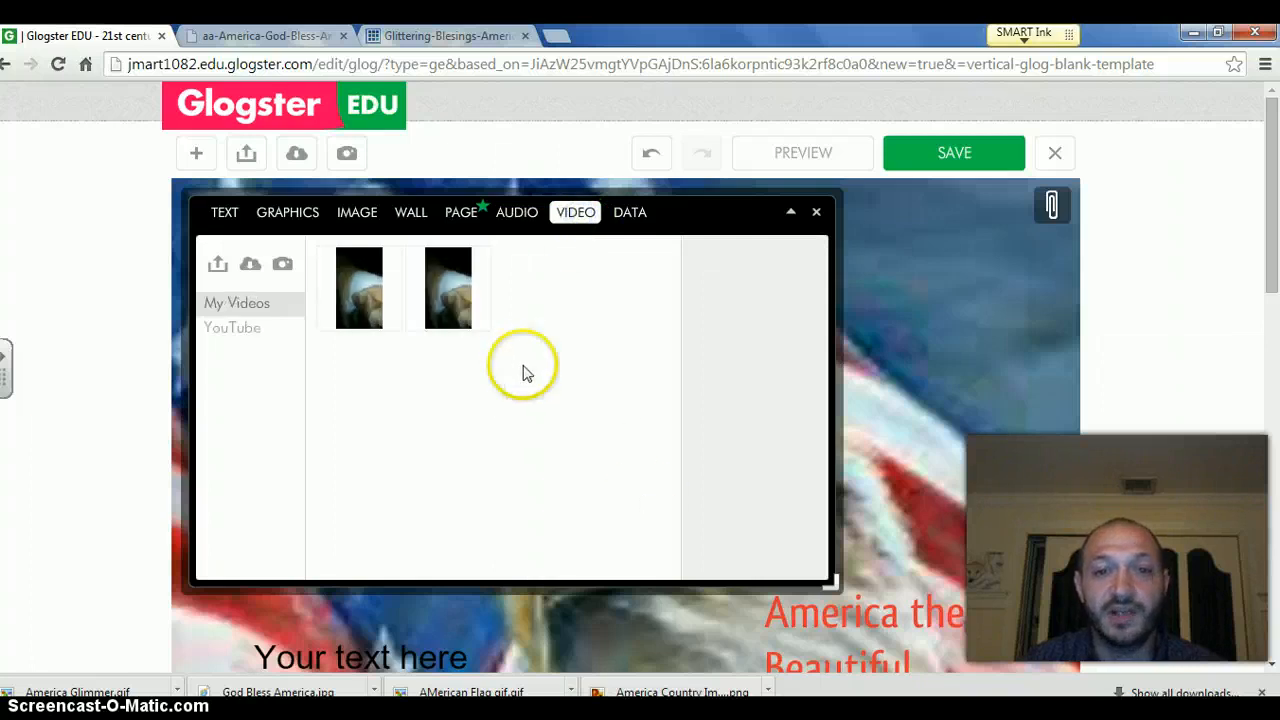
click(455, 300)
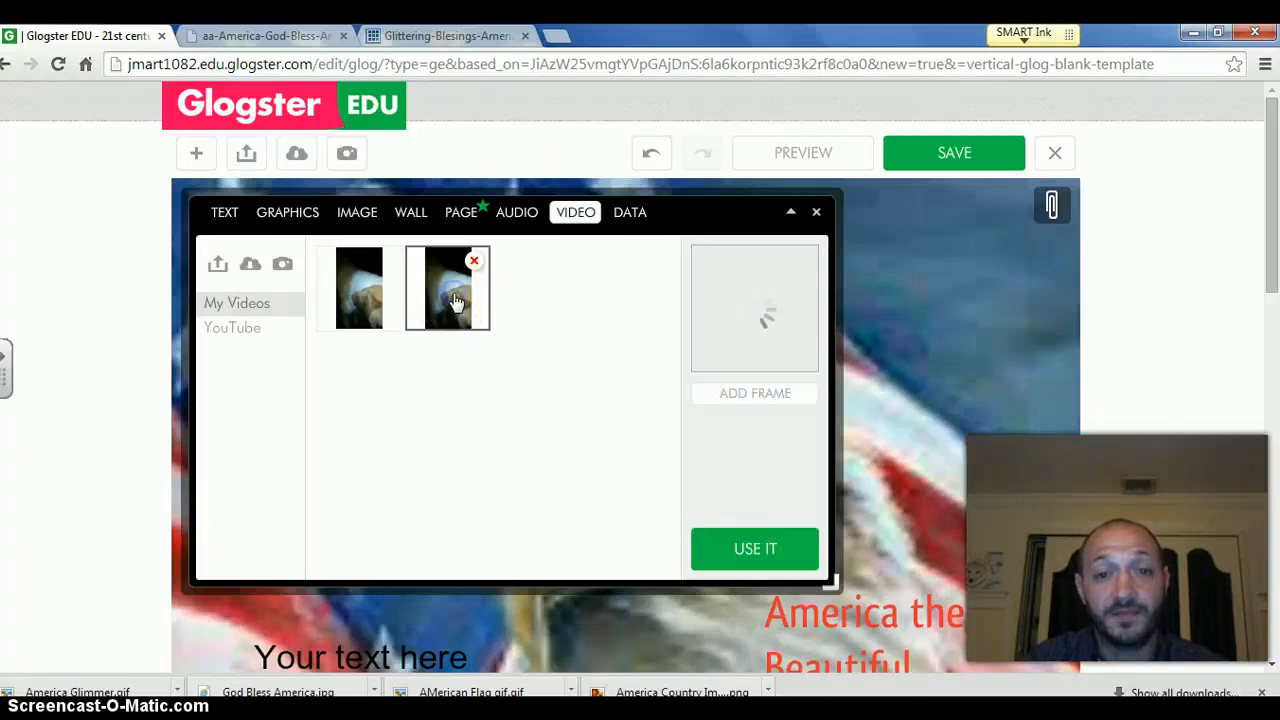
click(816, 218)
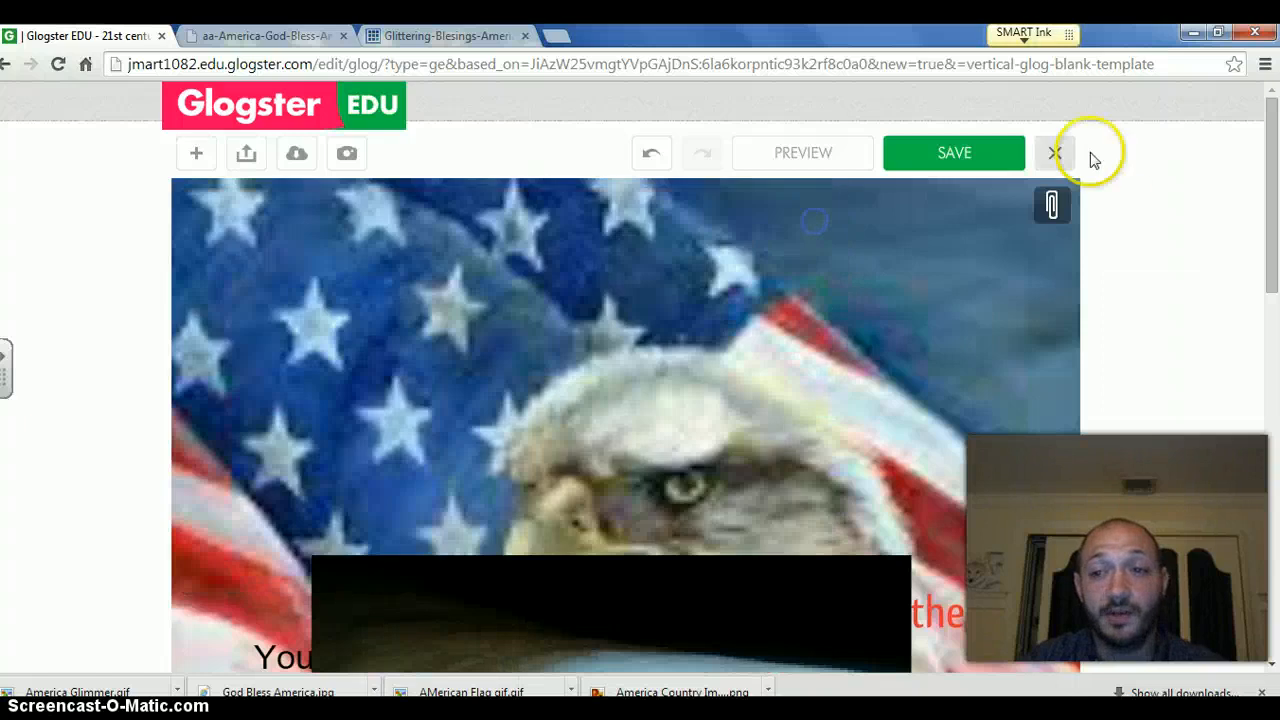
Shrink the added video and place it below the map image on the glog
scroll(1208, 331, down, 5)
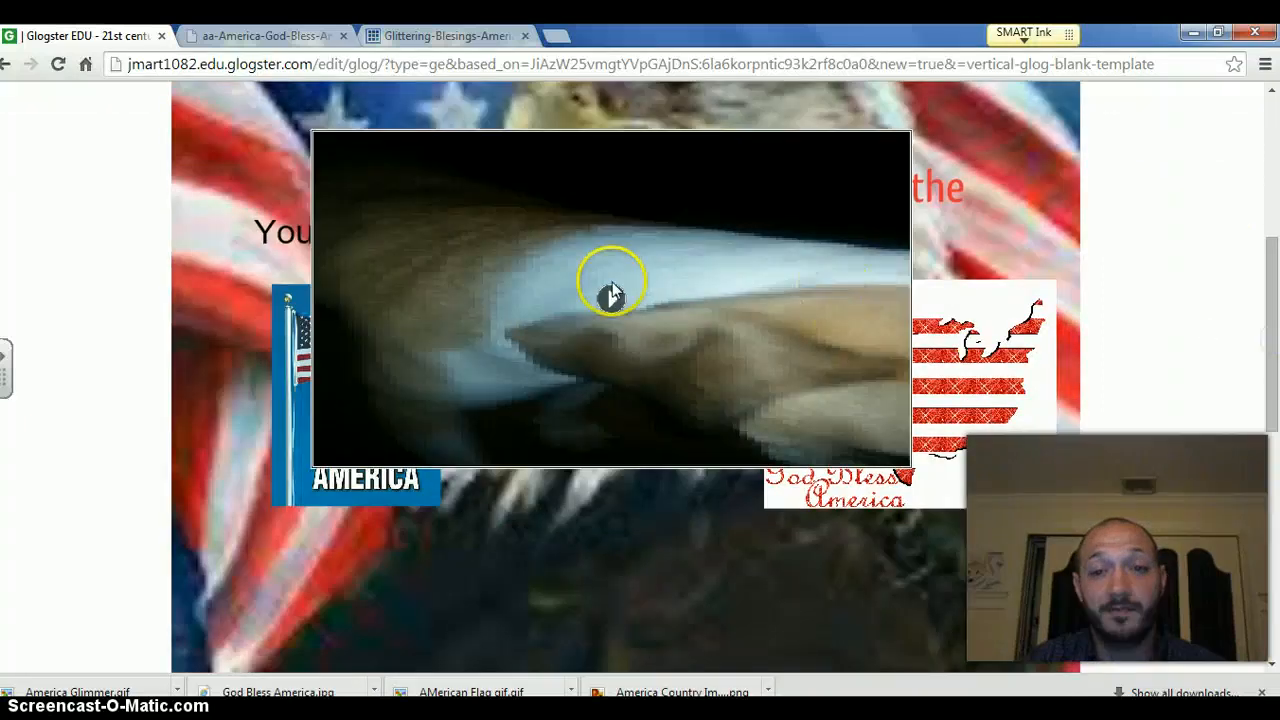
click(798, 232)
drag(903, 134, 550, 316)
drag(471, 357, 963, 620)
drag(1269, 355, 1272, 410)
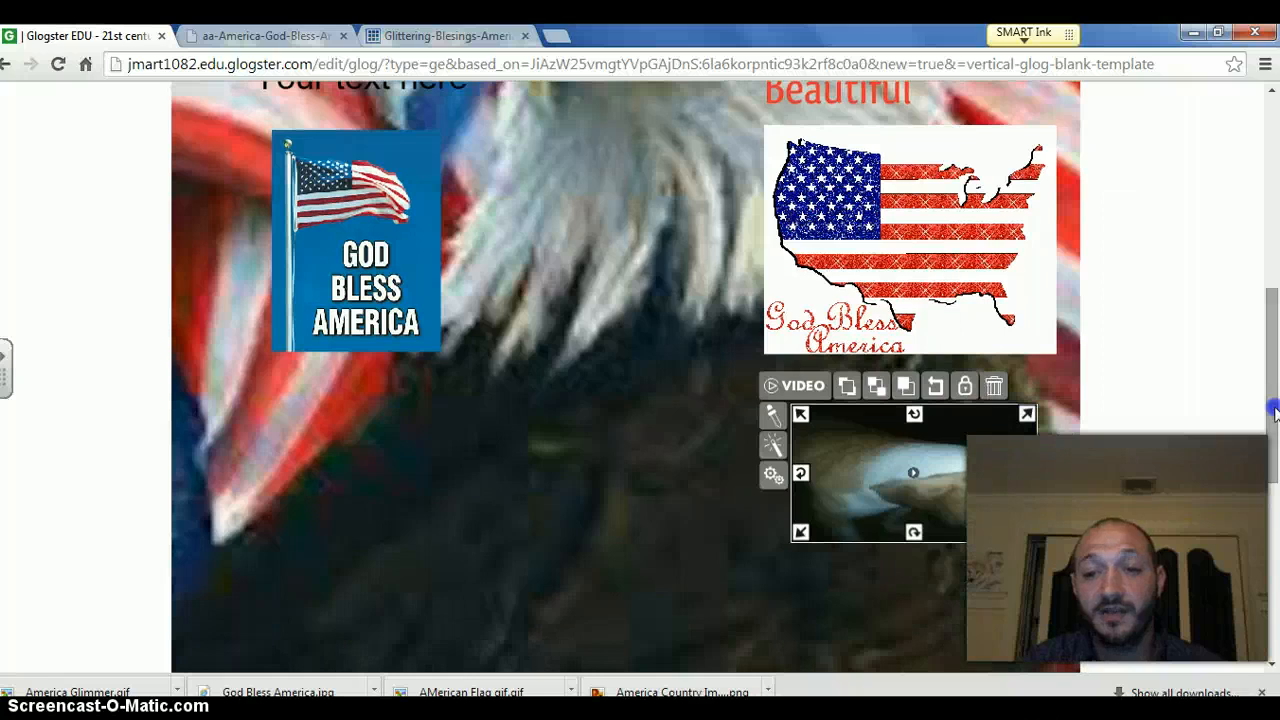
click(617, 438)
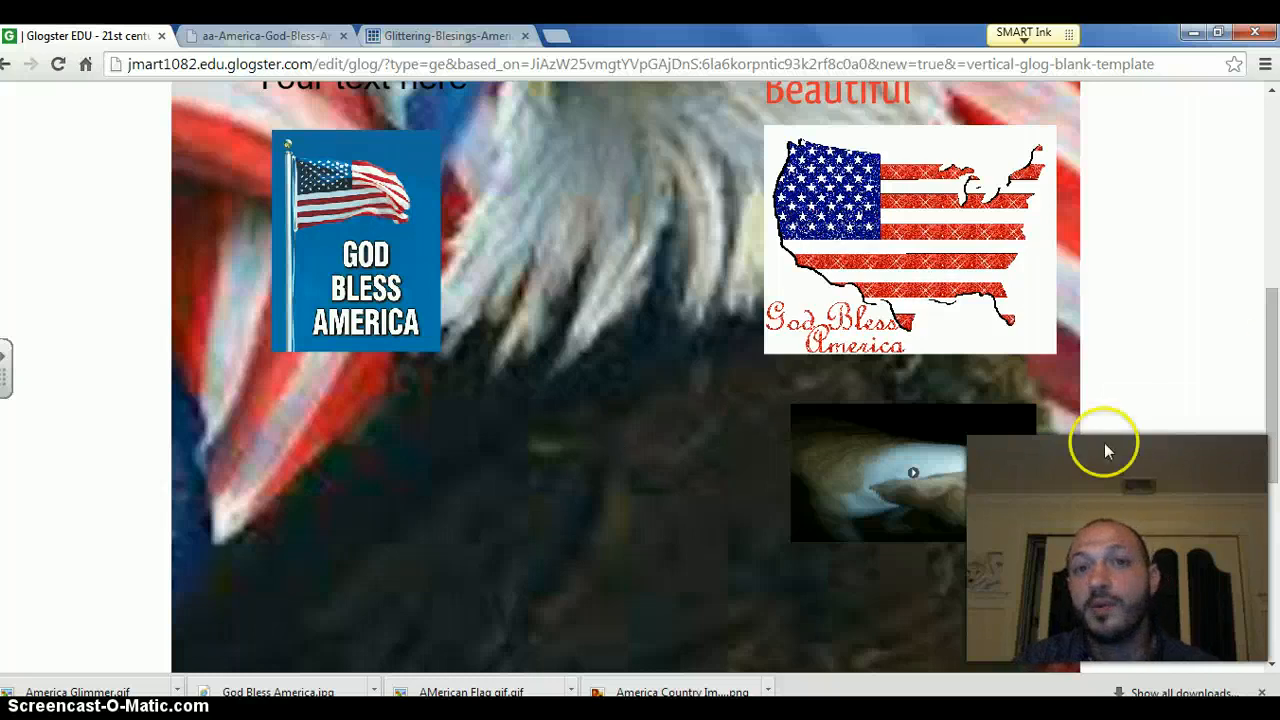
Reopen the media tool palette on My Audios and dismiss the notice about unavailable external content
drag(1266, 330, 1236, 136)
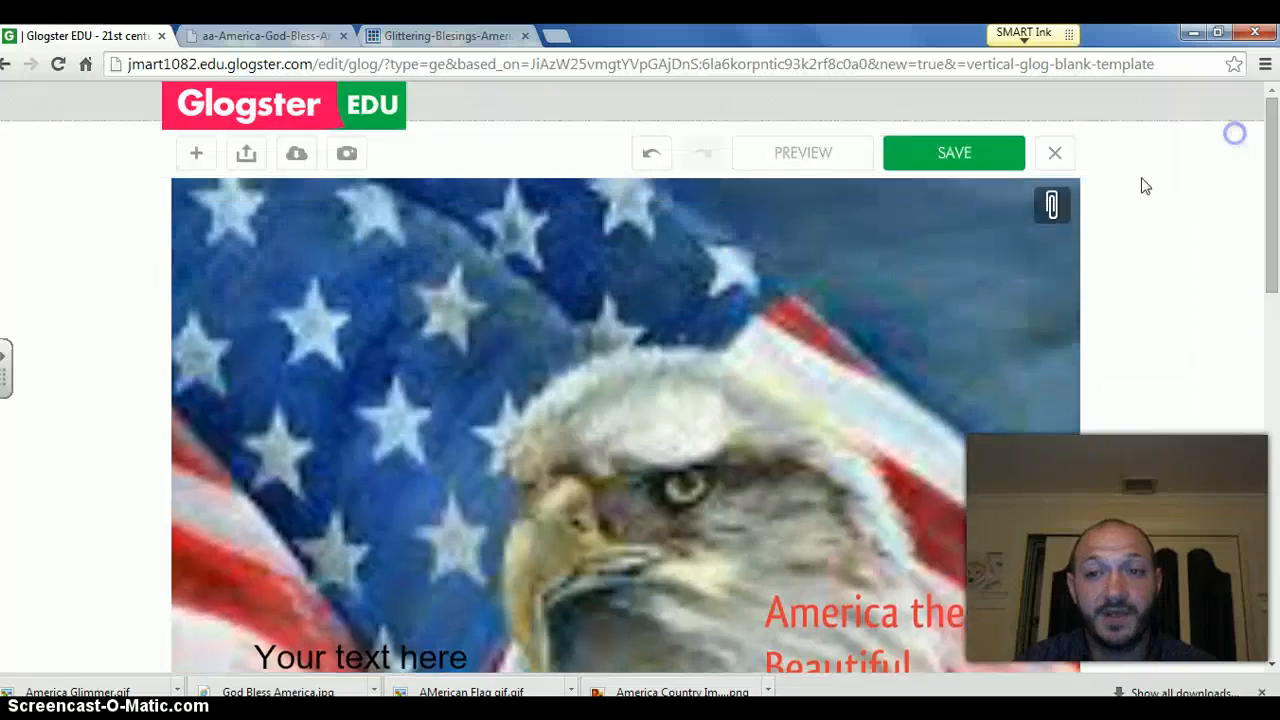
click(196, 153)
click(517, 212)
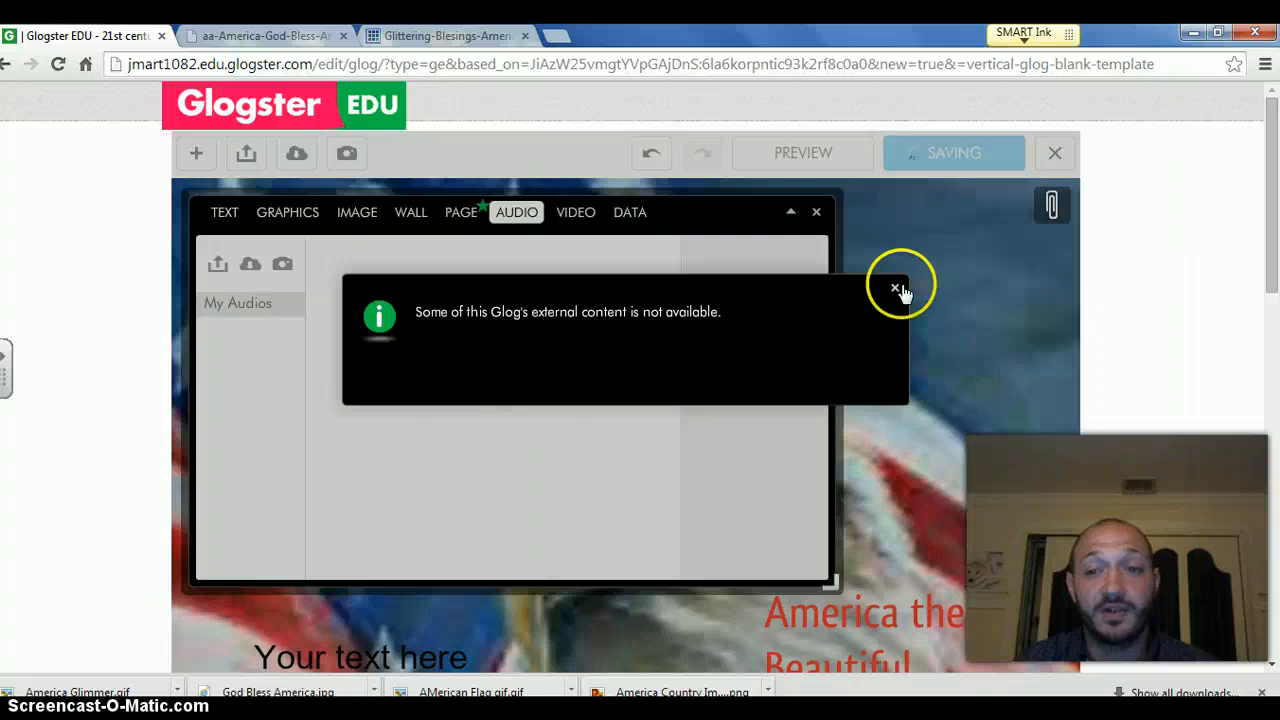
click(896, 289)
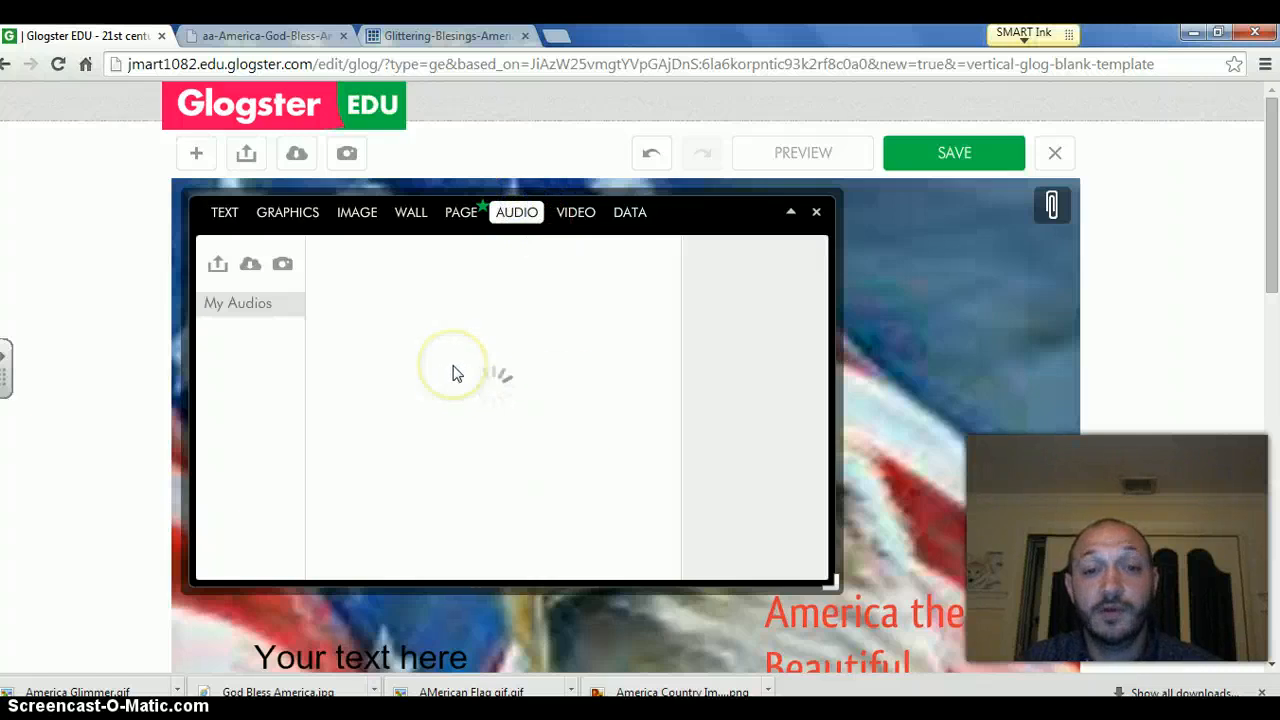
Add the blue firework image from My Images to the glog and place it on the map image's upper-left corner
click(376, 225)
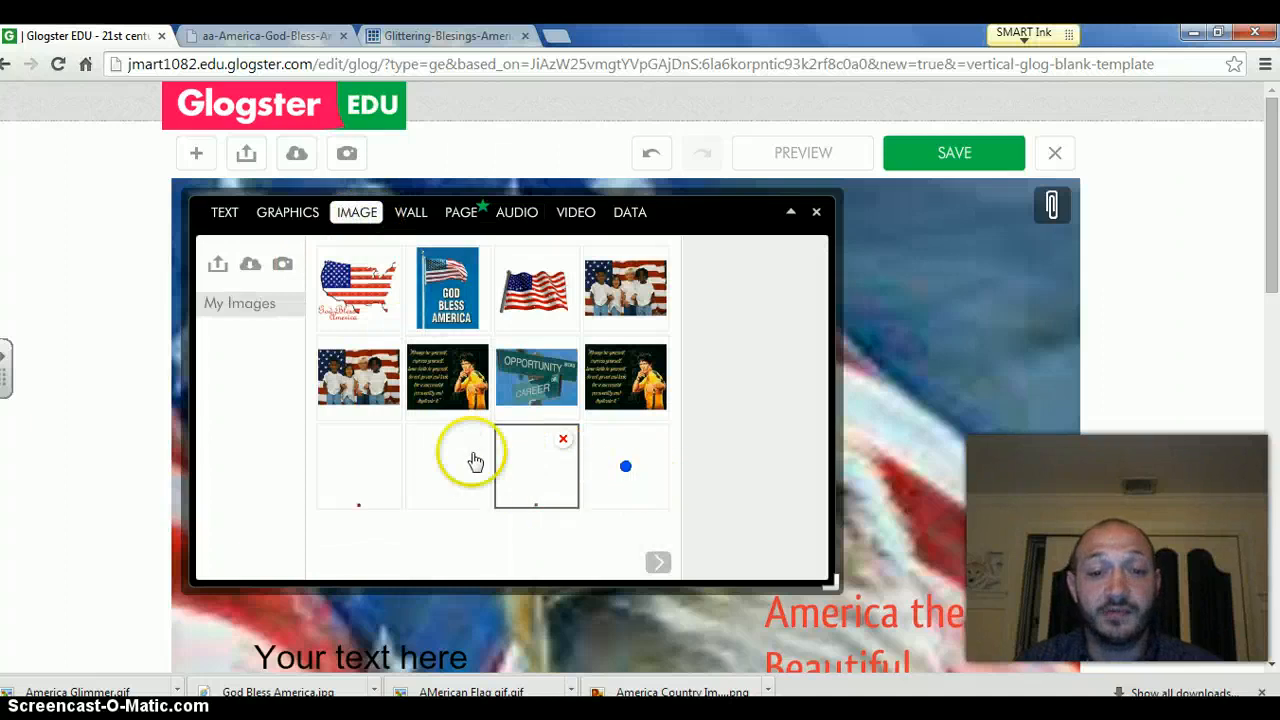
click(637, 478)
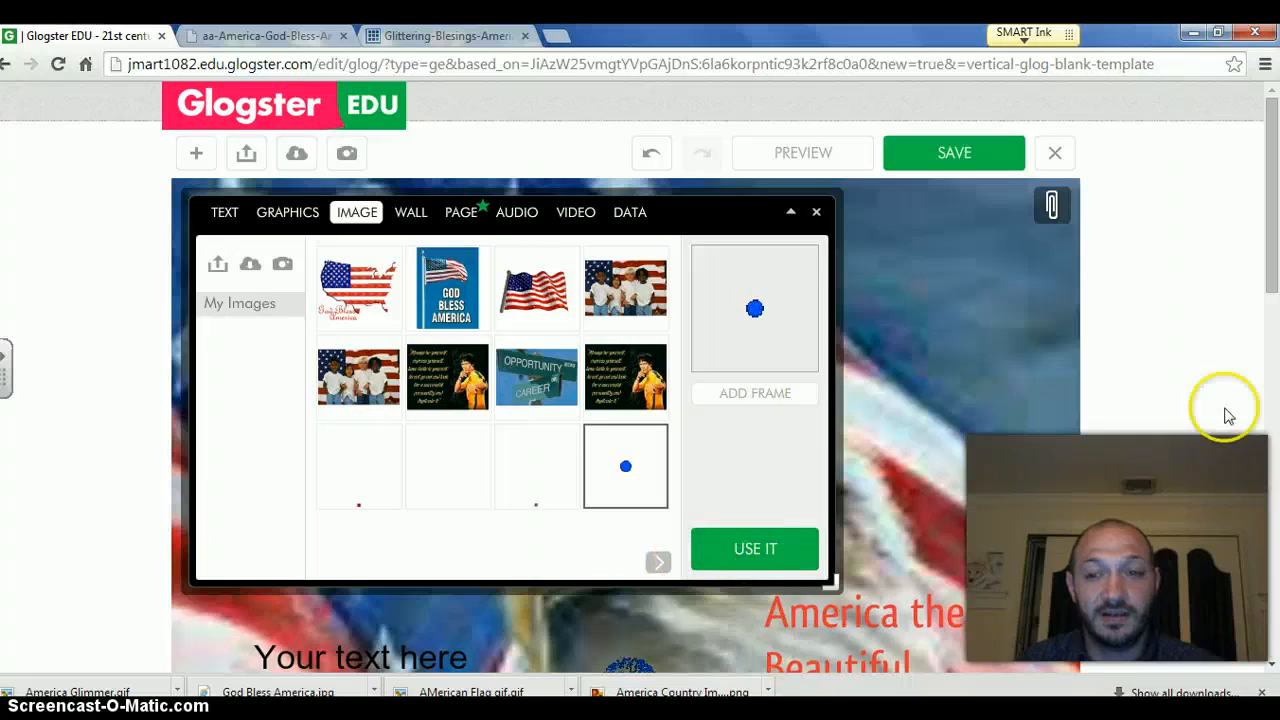
drag(1271, 270, 1274, 328)
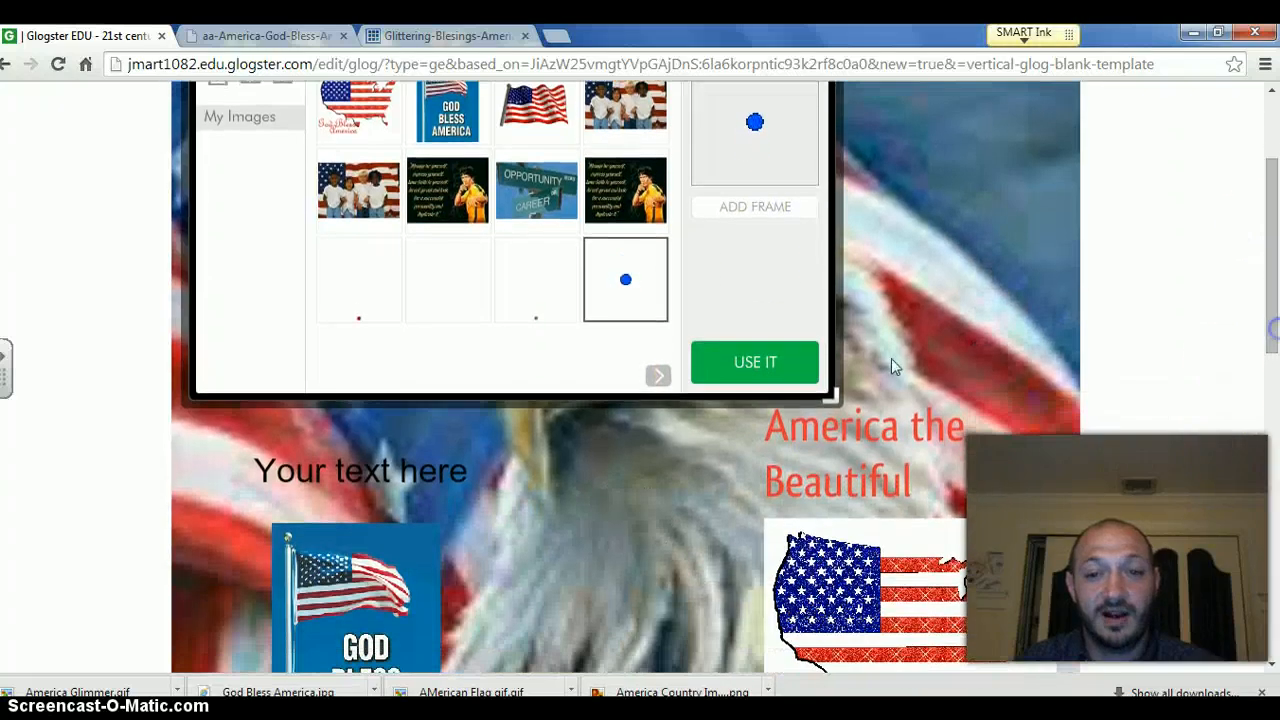
click(630, 505)
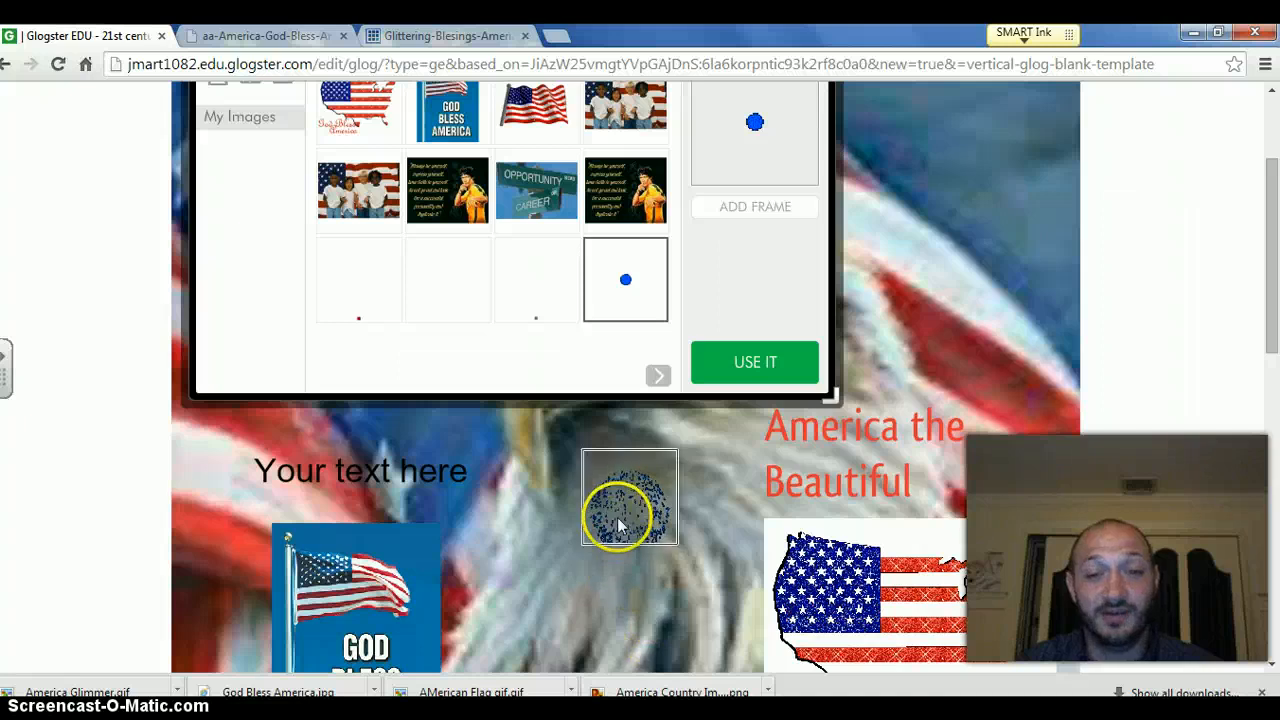
drag(622, 508, 778, 543)
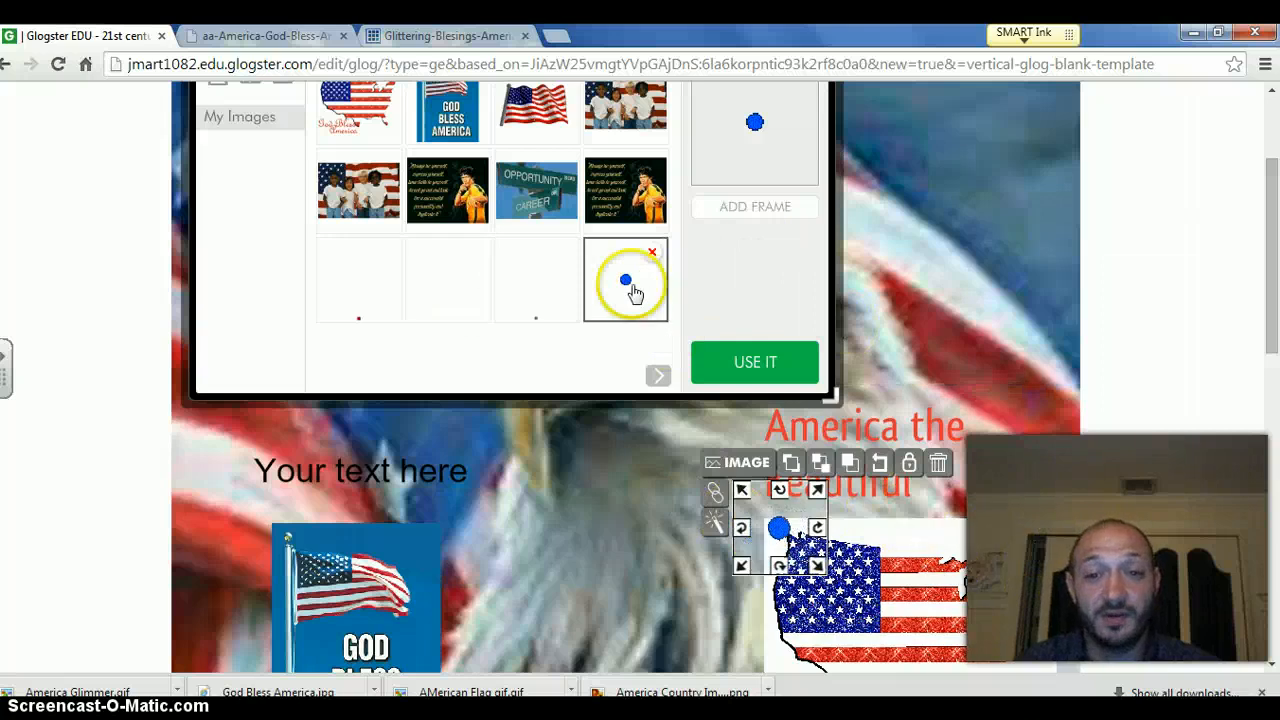
Add a second blue firework, place it on the map image's upper-right corner, and close the media tool palette
click(745, 365)
click(651, 543)
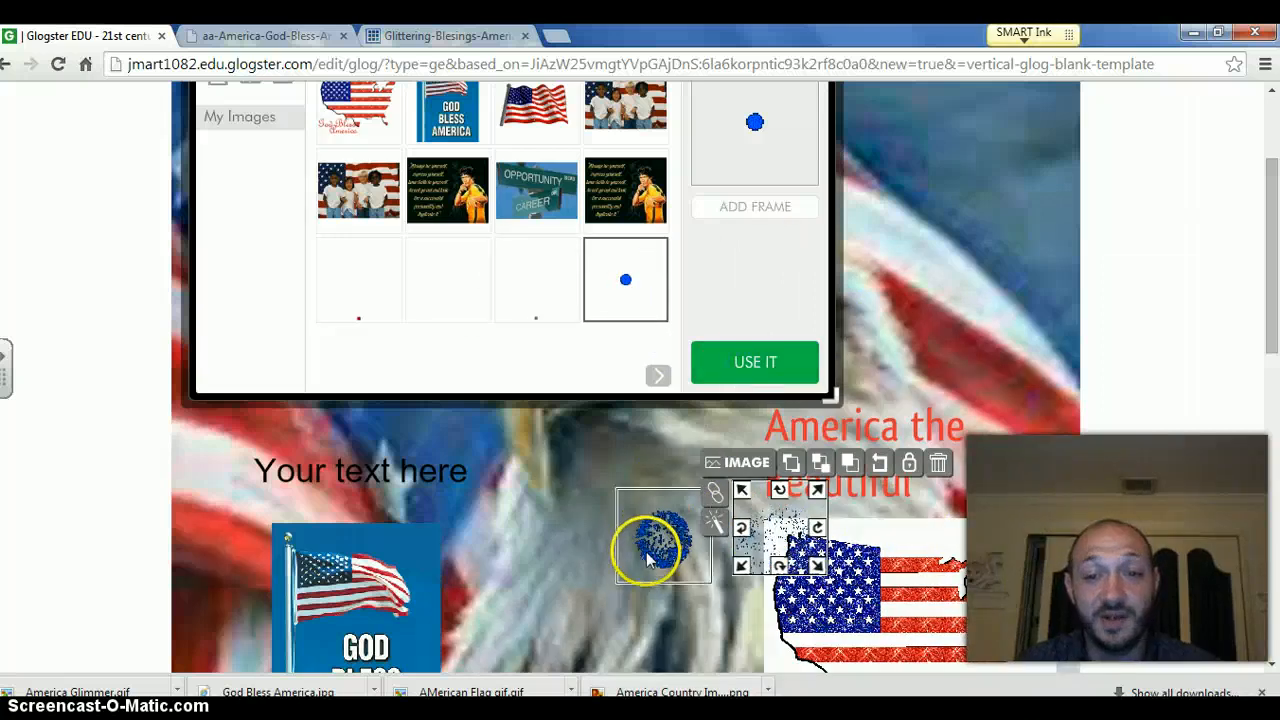
click(1008, 537)
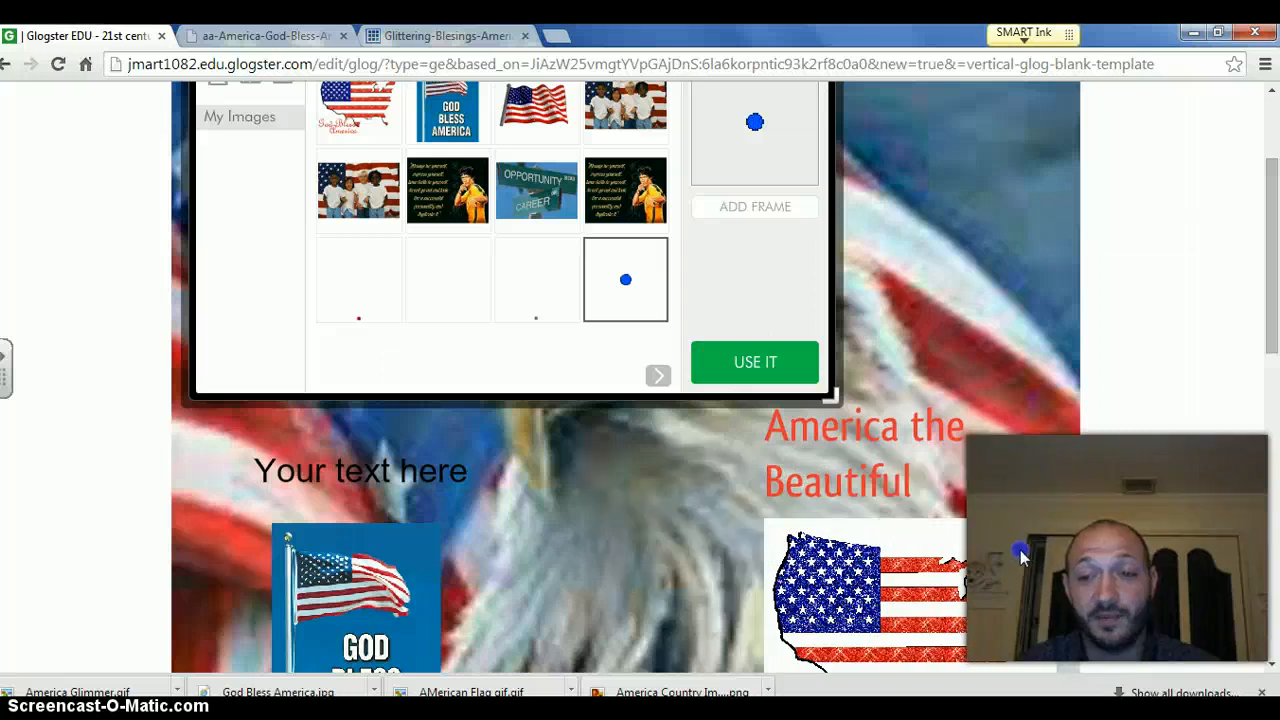
click(1020, 553)
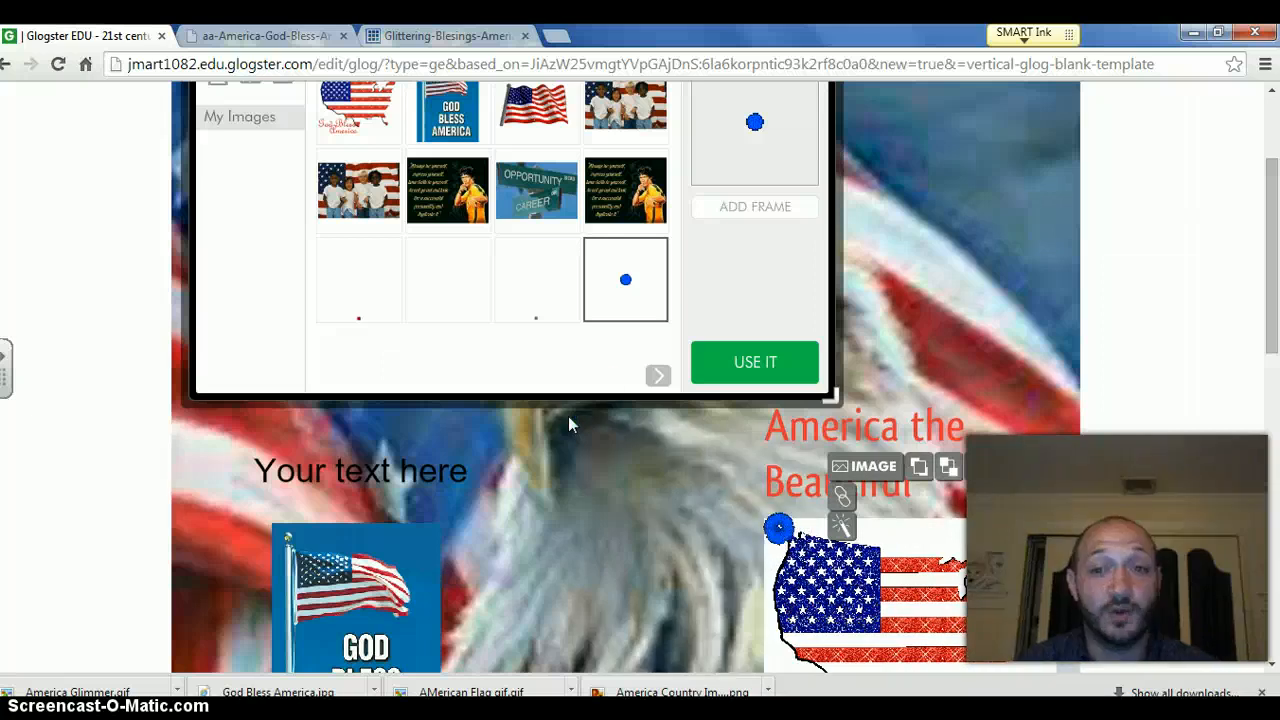
drag(1268, 332, 1268, 264)
click(819, 192)
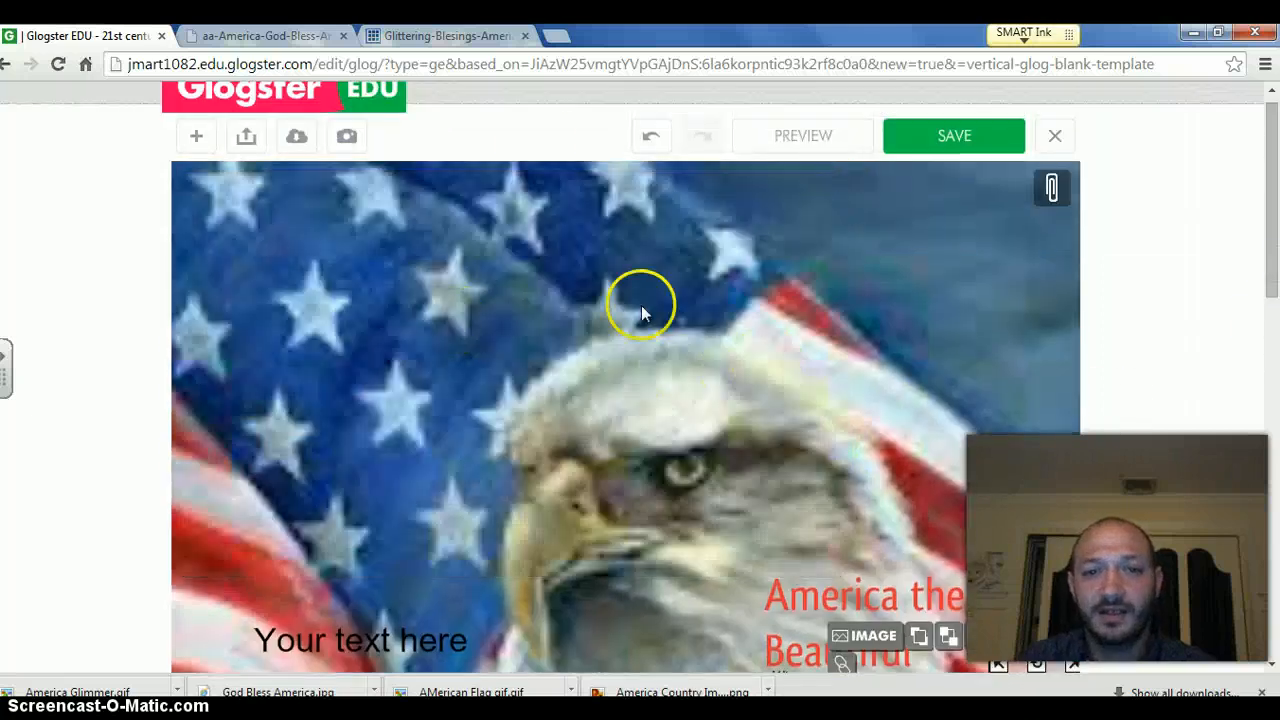
Add the fourth U.S. Army Band audio from My Audios to the glog and close the media tool palette
click(196, 136)
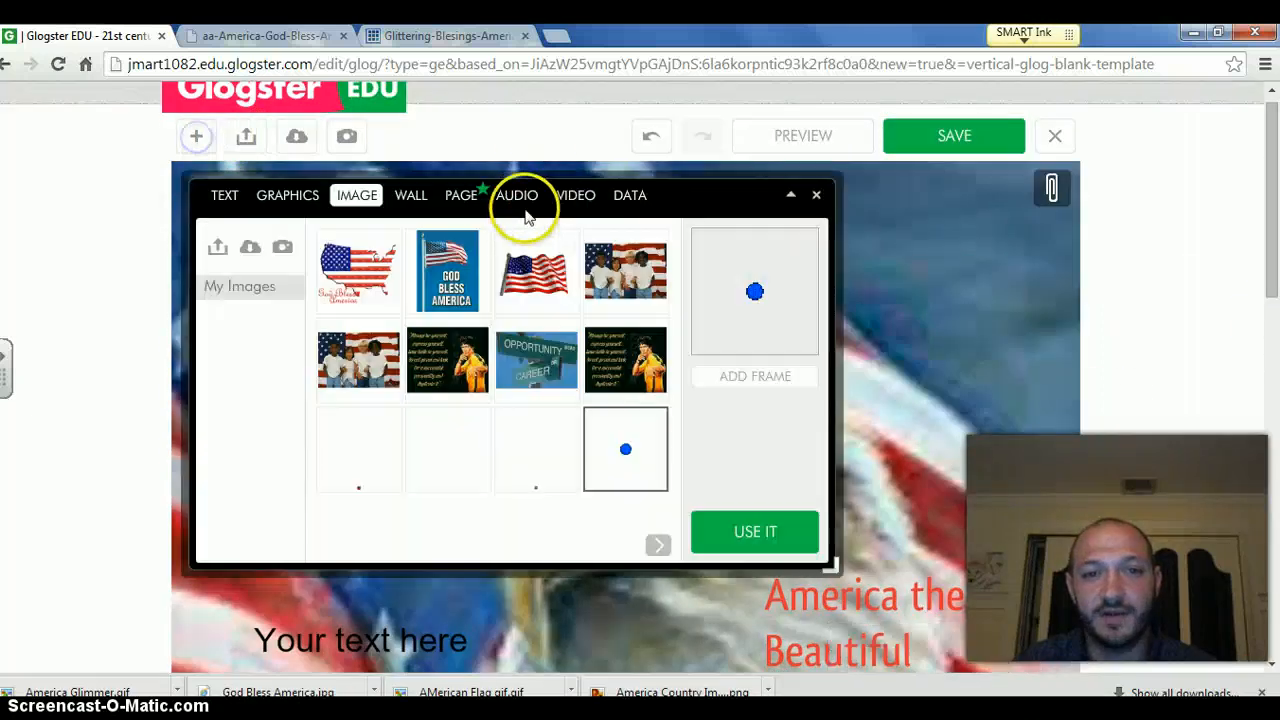
click(519, 197)
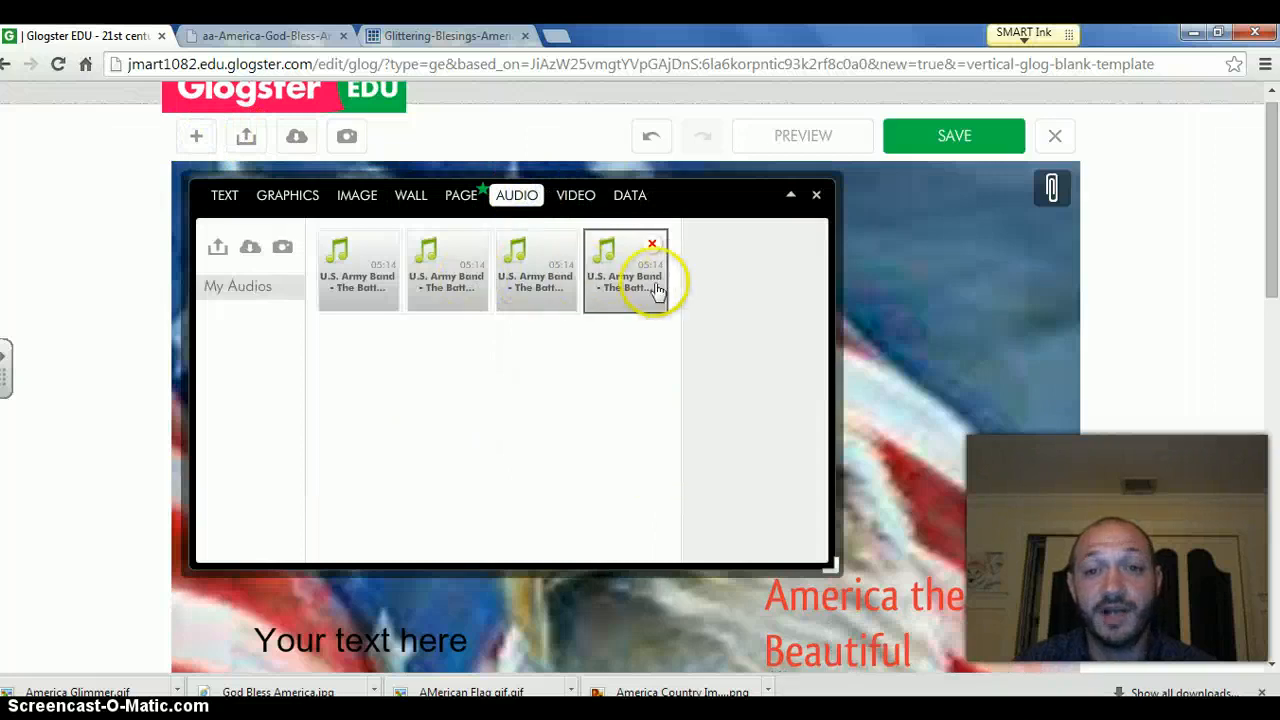
click(622, 282)
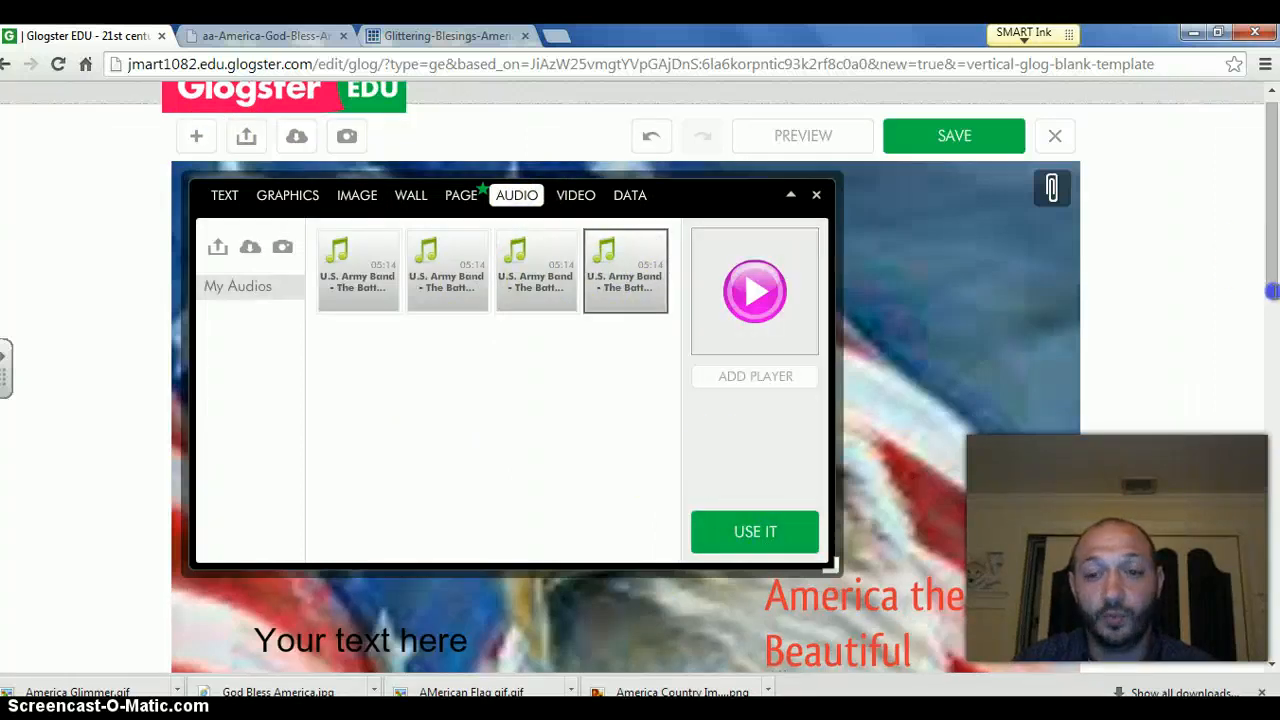
drag(1272, 291, 1270, 319)
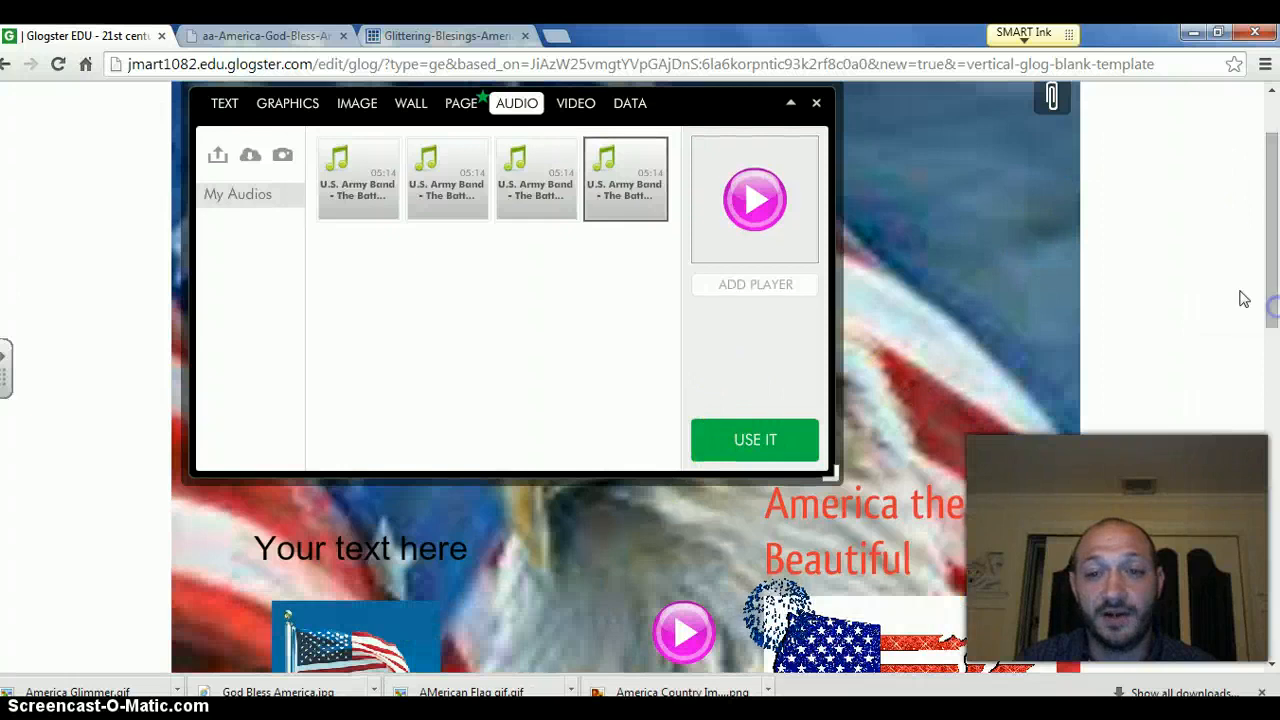
click(810, 103)
Move the pink audio player below the "God Bless America" flag image, near the glog's left edge
drag(1268, 270, 1268, 364)
click(675, 280)
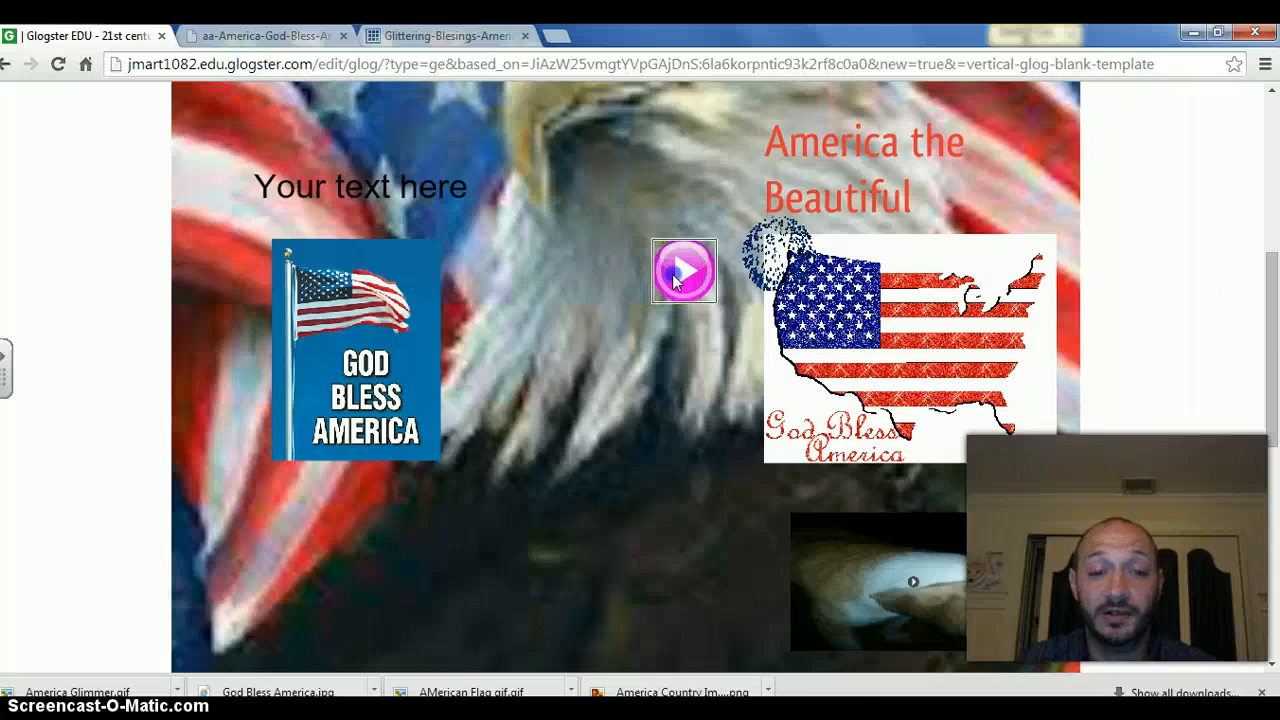
drag(675, 280, 220, 628)
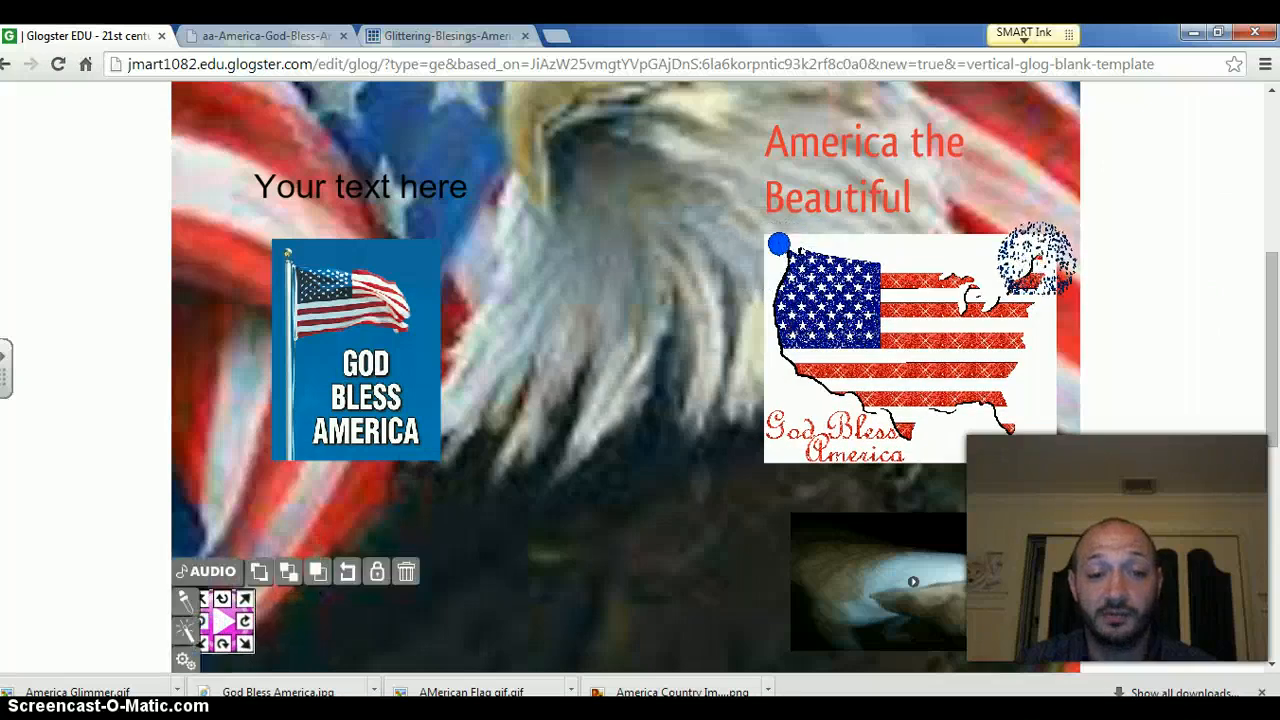
Save the glog and switch it to preview mode
drag(1271, 302, 1275, 165)
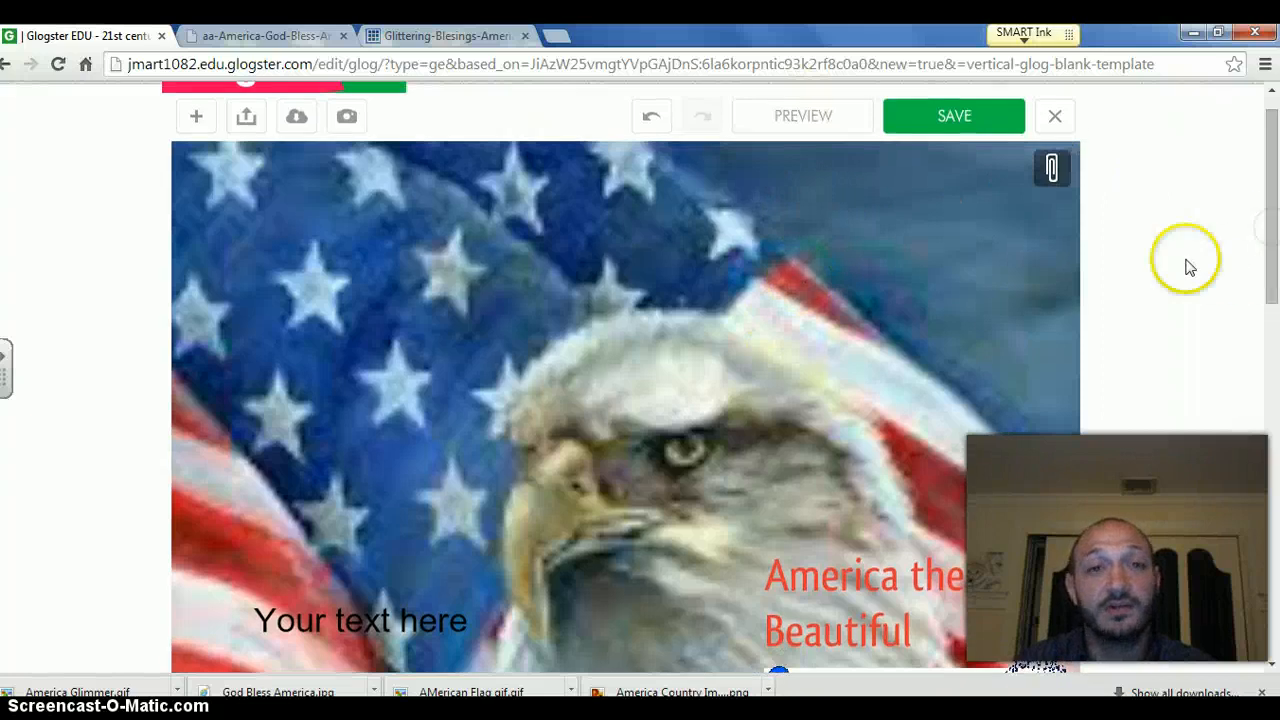
click(889, 120)
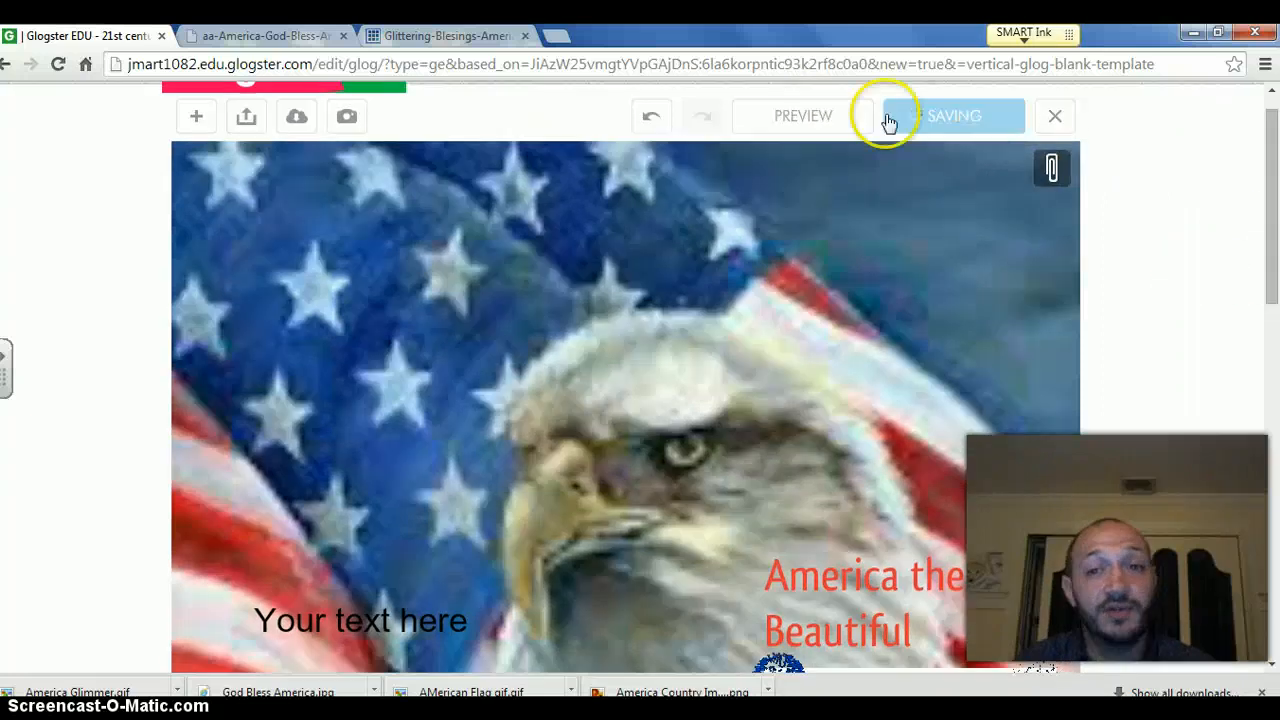
click(838, 116)
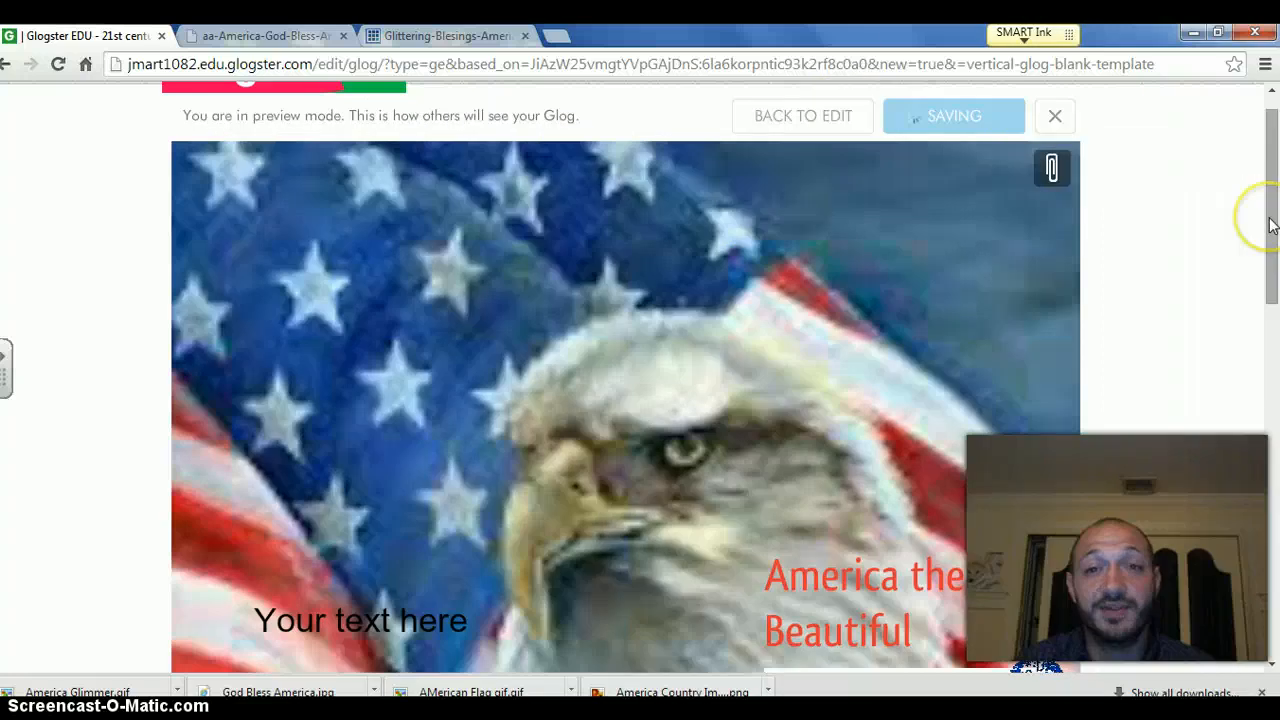
Test the glog's media in preview by playing the audio and the video, pausing and resuming the video
drag(1270, 225, 1275, 380)
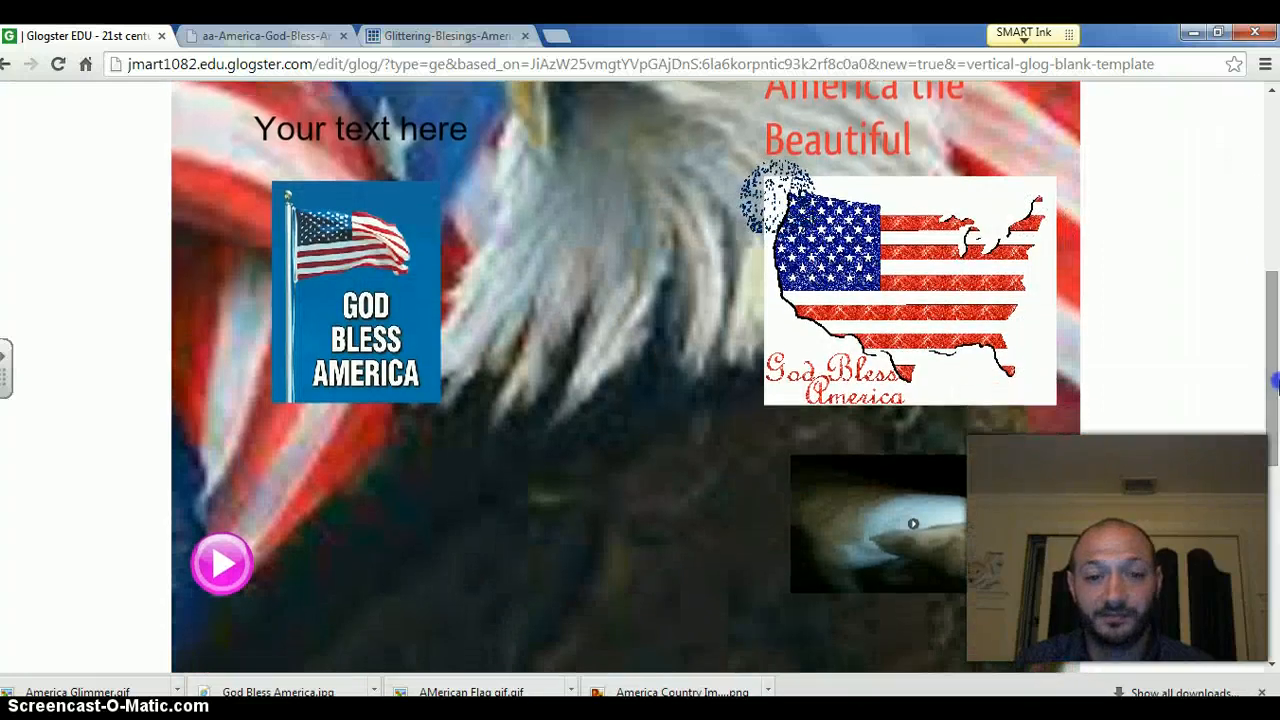
click(222, 560)
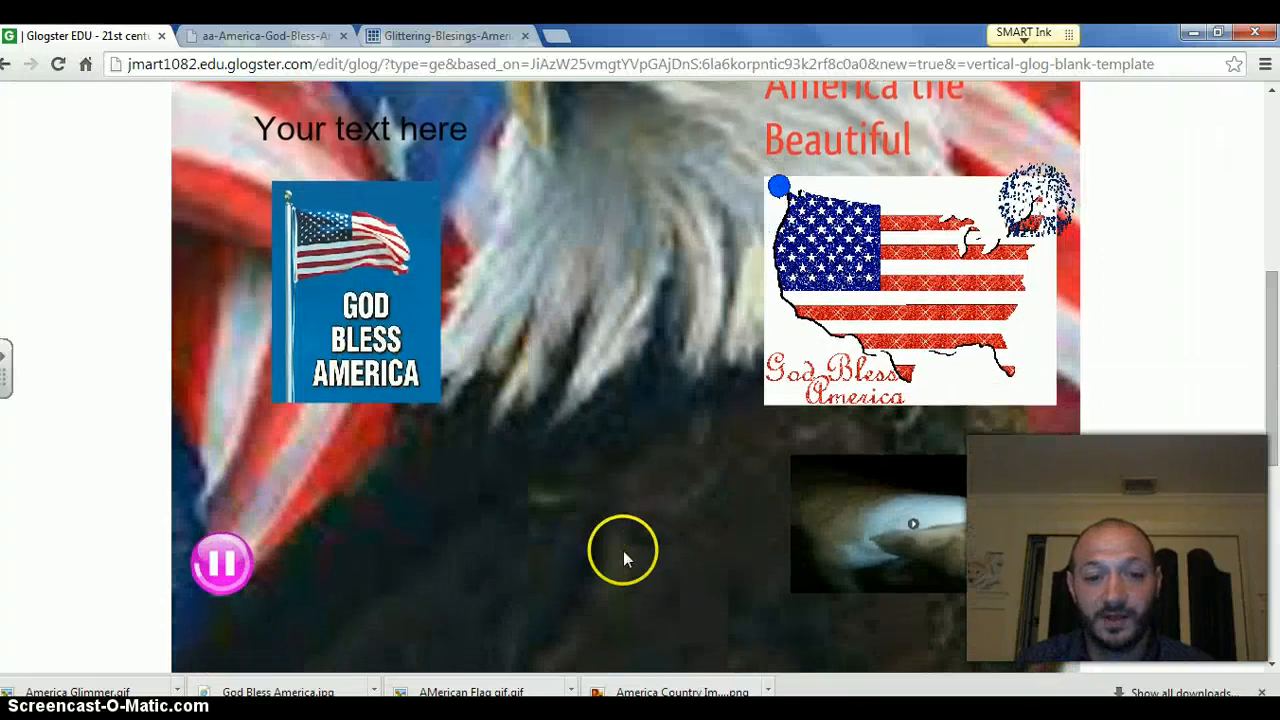
click(910, 530)
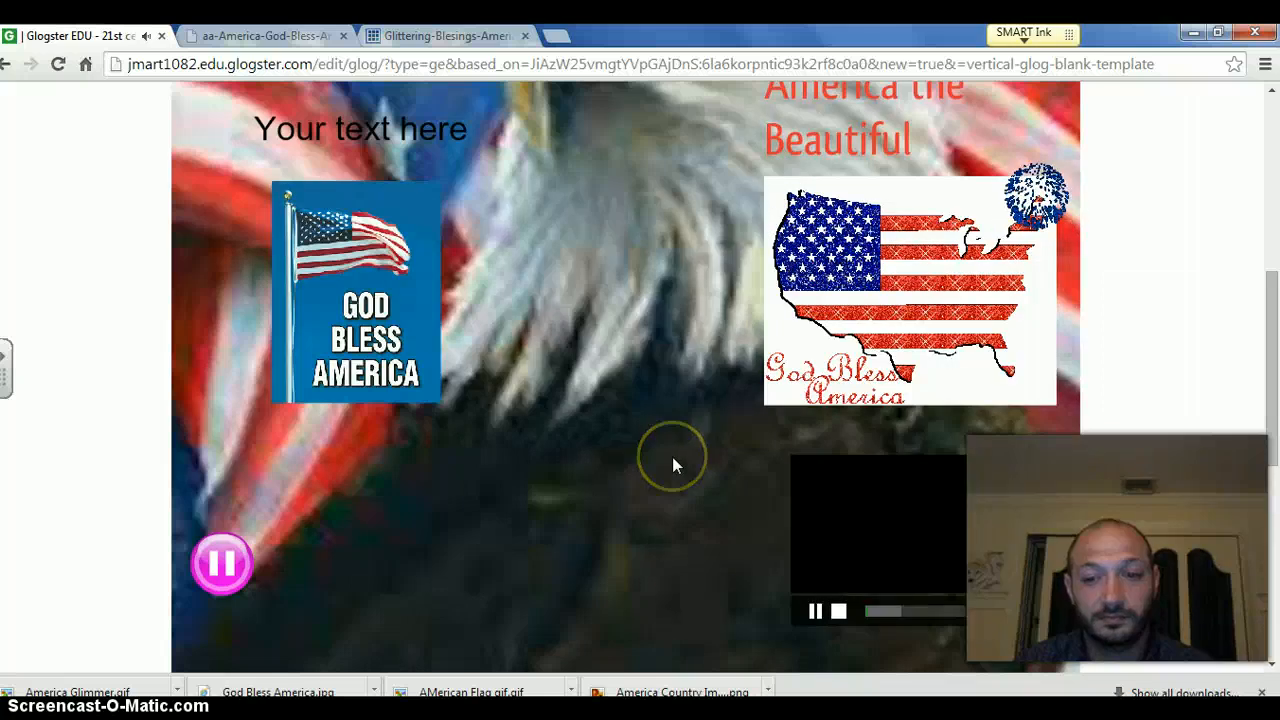
click(813, 613)
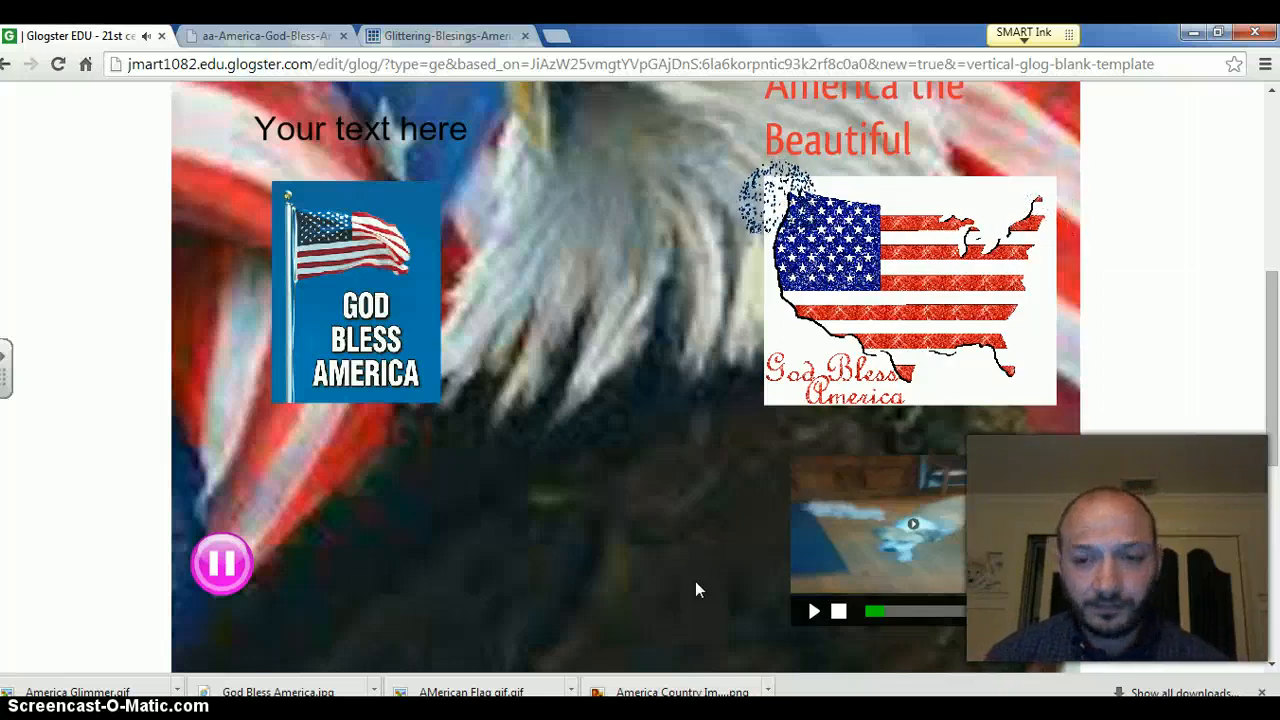
click(813, 613)
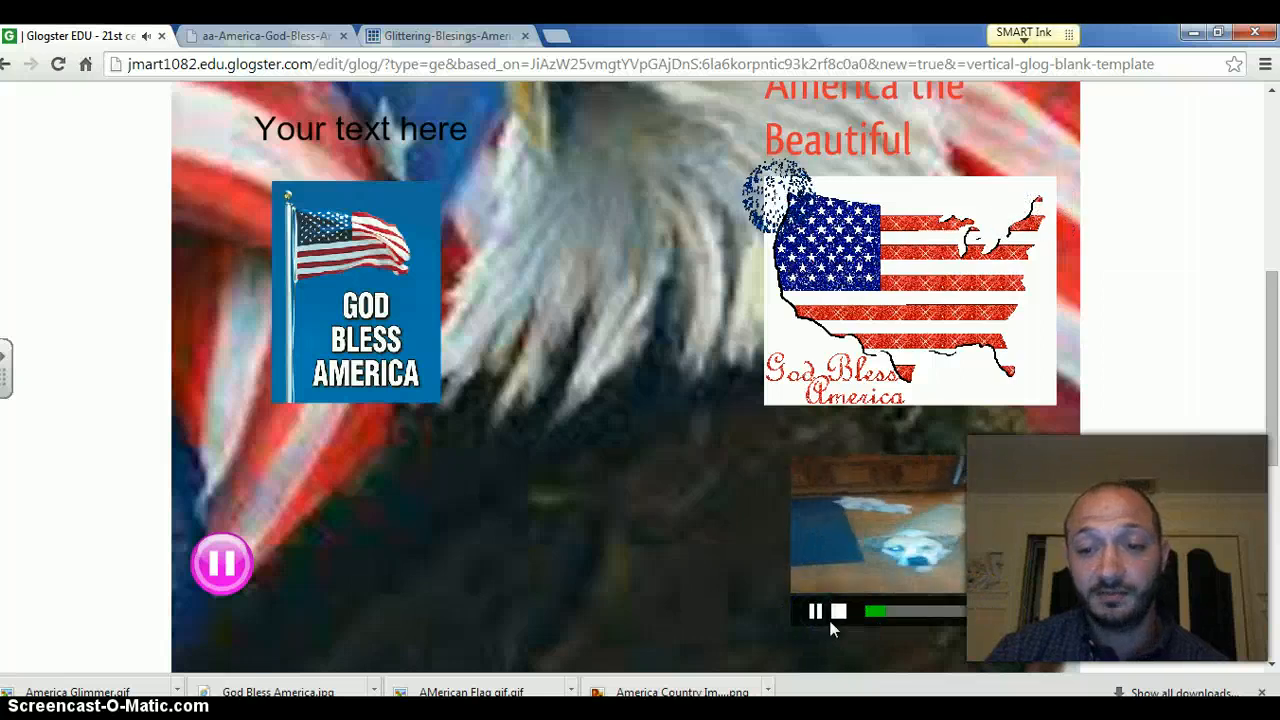